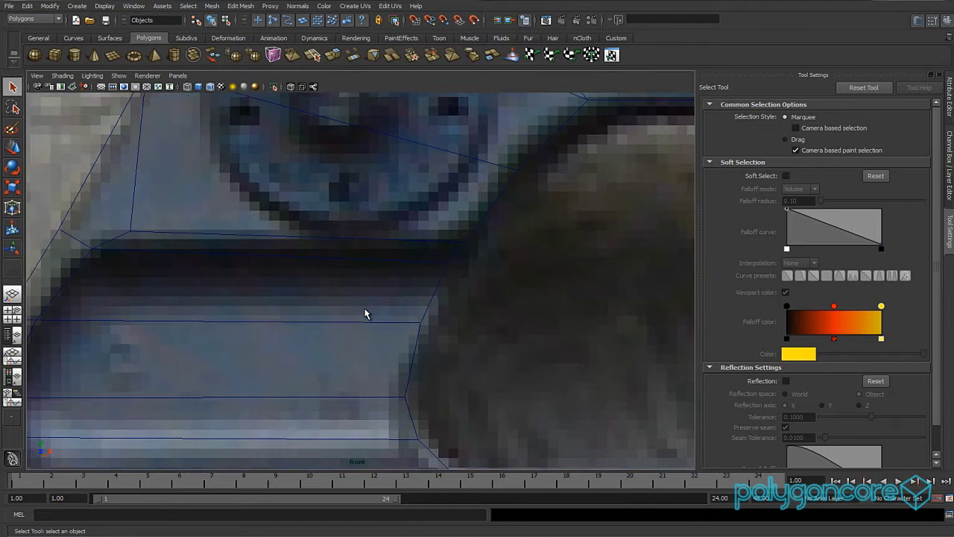
Switch to vertex editing and move the vertex at the side panel's upper right corner to follow the reference outline.
right_click_drag(363, 264, 389, 277)
left_click_drag(478, 252, 417, 290)
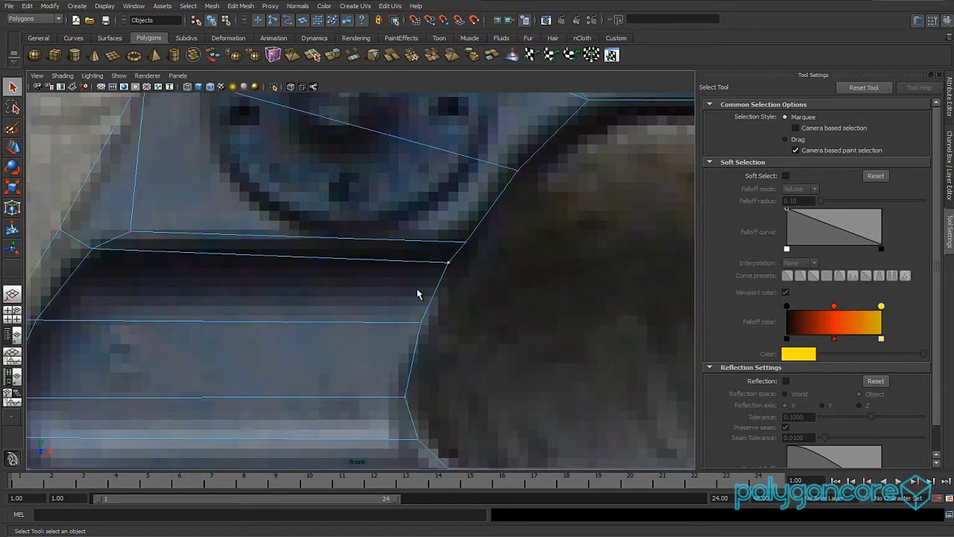
key("w")
left_click_drag(448, 223, 459, 248)
left_click(496, 243)
mouse_move(466, 205)
left_mouse_down()
mouse_move(448, 215)
mouse_move(415, 203)
mouse_move(432, 351)
left_mouse_up()
left_click(447, 255)
Select the outer vertices along the groove's upper edge on both sides of the handle and move them up to widen the groove.
key("space")
key("5")
scroll(420, 206, "up", 5)
scroll(429, 325, "up", 6)
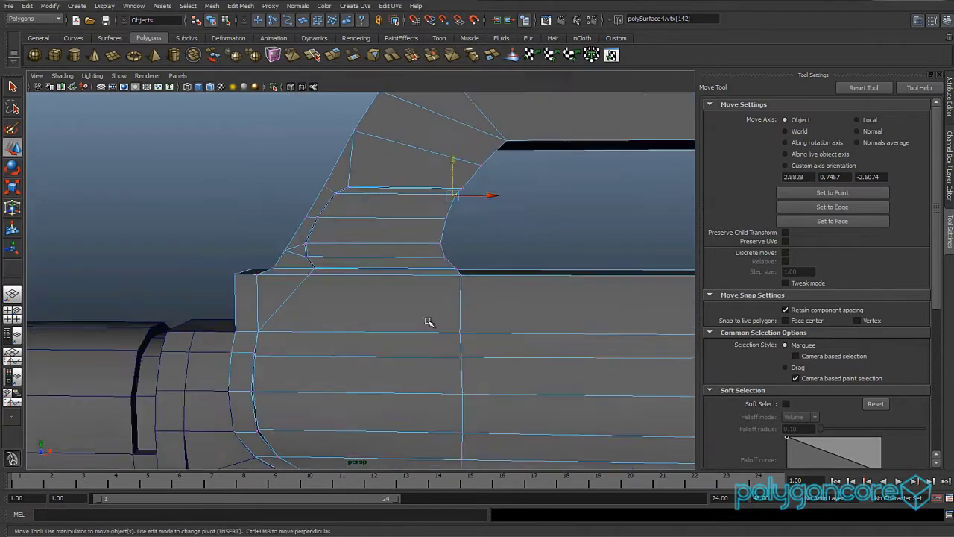
scroll(430, 320, "up", 5)
middle_click_drag(440, 284, 446, 319, "alt")
left_click_drag(446, 319, 380, 348, "alt")
middle_click_drag(380, 348, 408, 332, "alt")
scroll(426, 326, "down", 2)
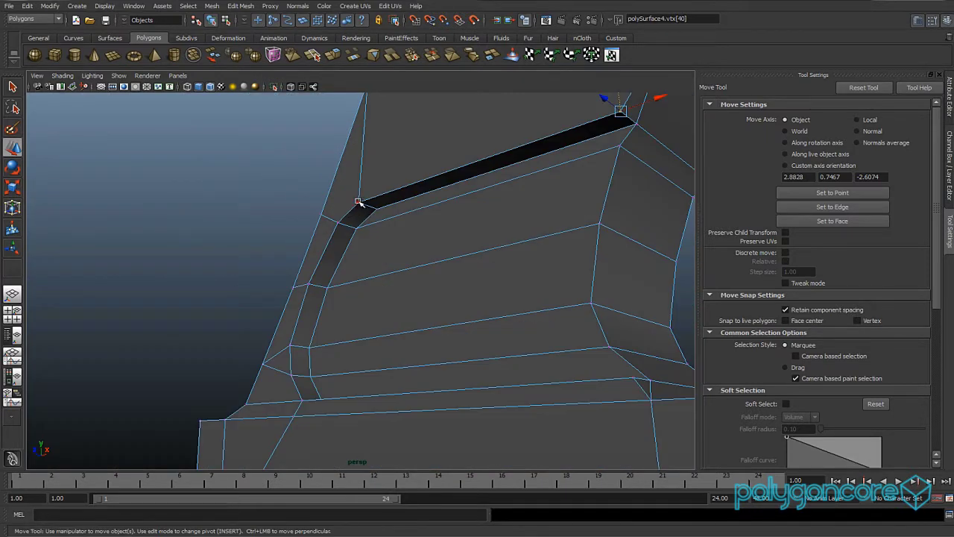
left_click(358, 202, "shift")
left_click(340, 221, "shift")
scroll(364, 287, "down", 2)
left_click_drag(378, 277, 378, 267, "alt")
middle_click_drag(365, 255, 363, 328, "alt")
left_click_drag(363, 328, 350, 305, "alt")
left_click(320, 207, "shift")
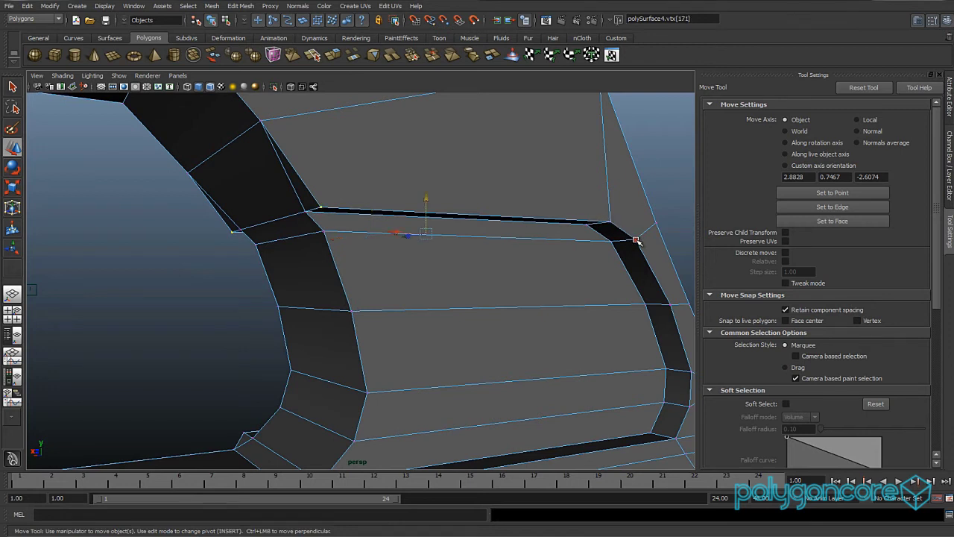
left_click_drag(598, 249, 490, 302, "alt")
scroll(410, 307, "down", 2)
scroll(438, 336, "up", 2)
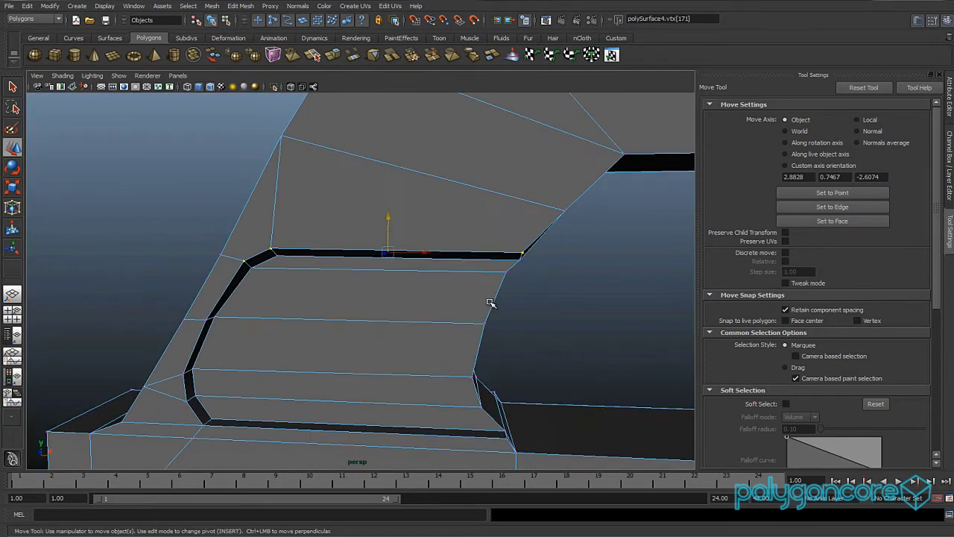
left_click_drag(312, 313, 469, 300, "alt")
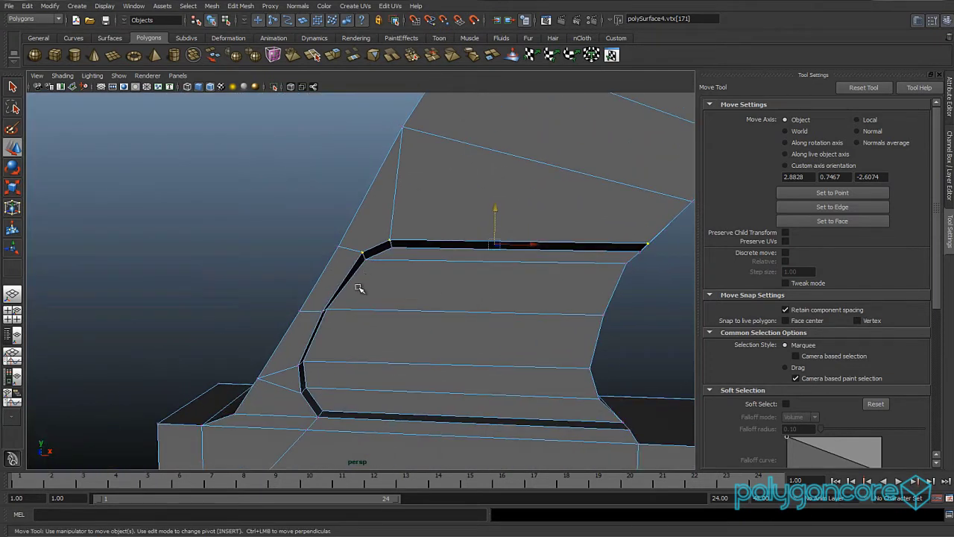
left_click_drag(348, 297, 289, 395, "alt")
Select the outer vertices along the groove's left edge on both sides of the handle and move them outward.
left_click(291, 411, "shift")
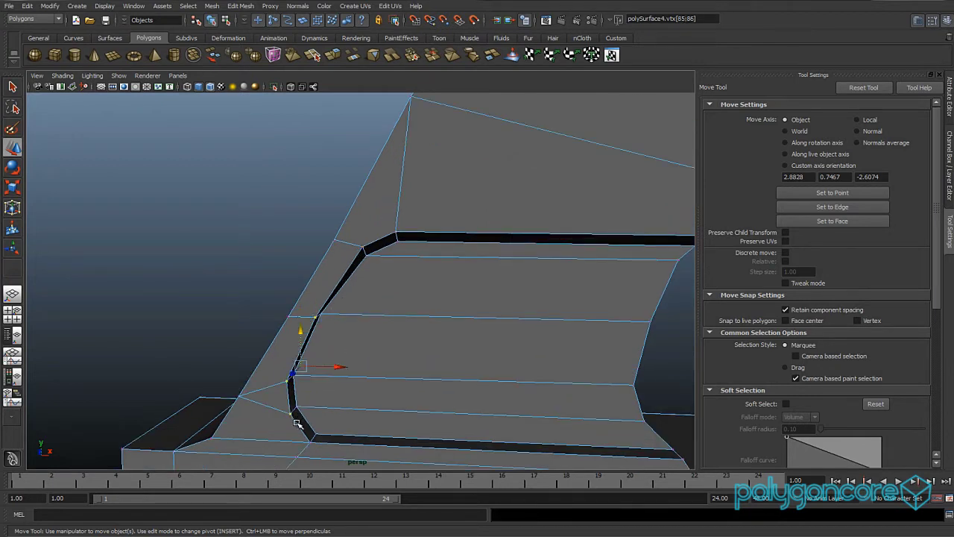
left_click_drag(311, 443, 490, 388, "alt")
left_click(463, 360)
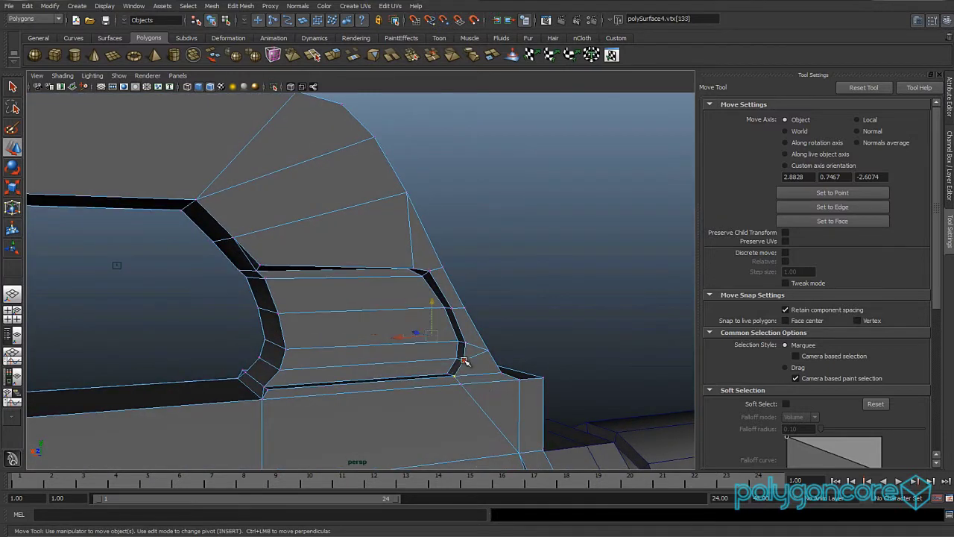
left_click(453, 309, "shift")
left_click_drag(452, 309, 557, 409, "alt")
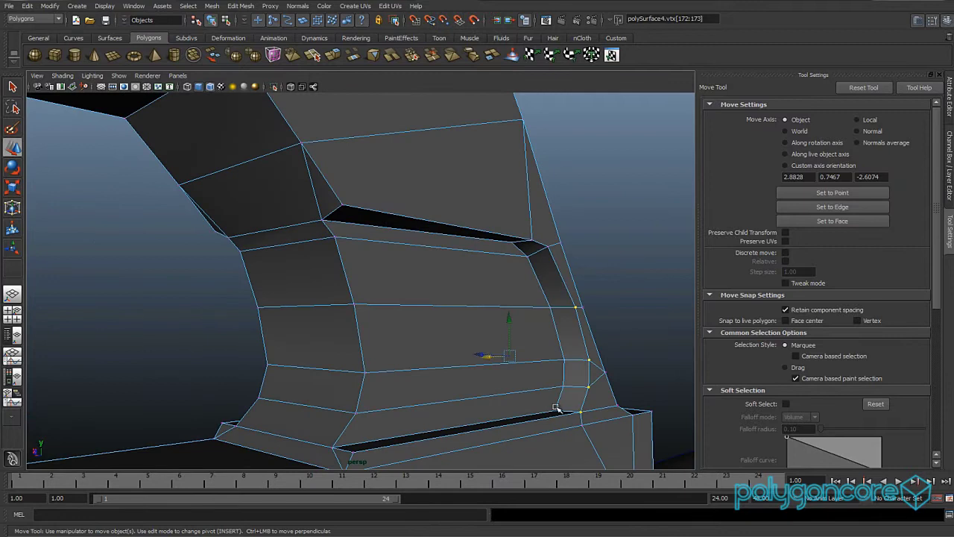
Select the outer vertices along the groove's lower edge on both sides and move them slightly down.
left_click(581, 411)
left_click(355, 453, "shift")
left_click_drag(355, 452, 499, 443, "alt")
left_click(501, 438, "shift")
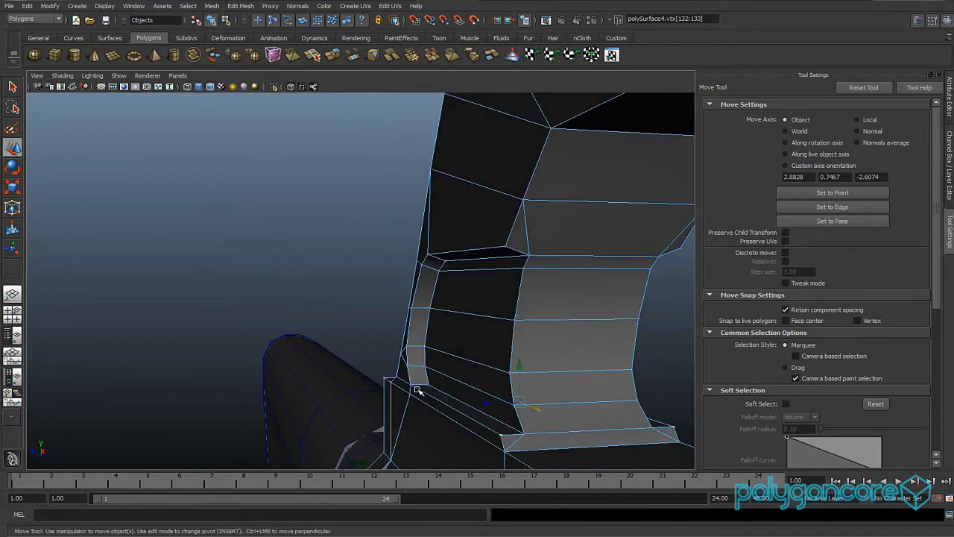
left_click_drag(409, 385, 336, 357, "alt")
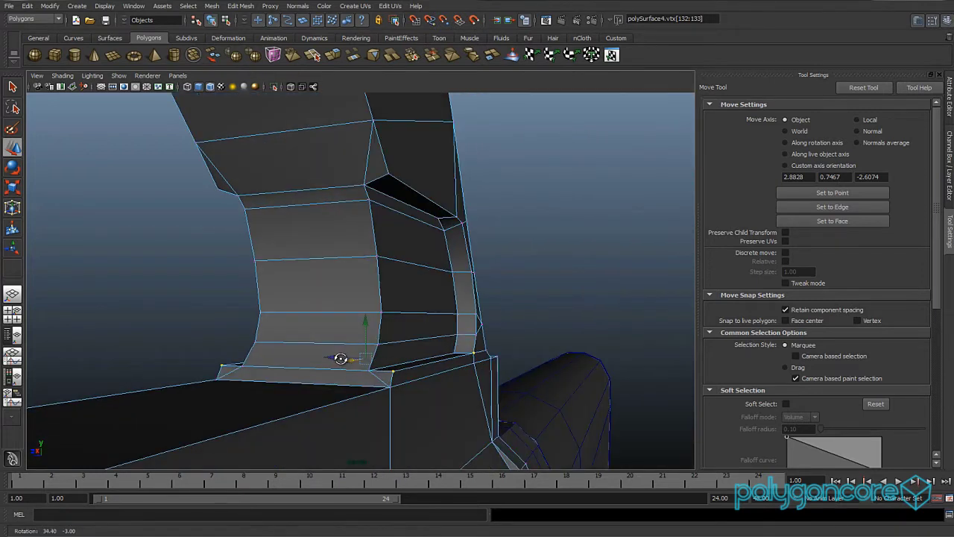
left_click_drag(366, 322, 365, 328)
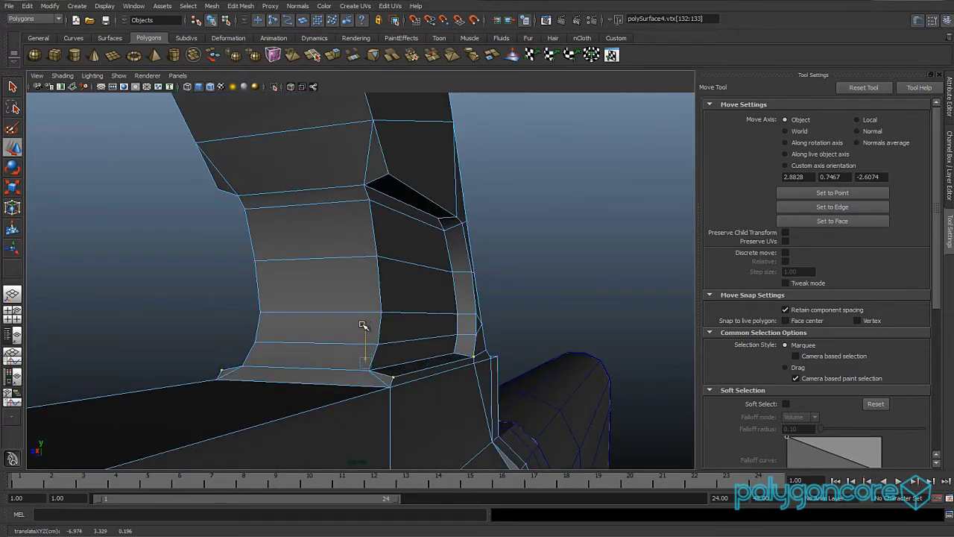
left_click_drag(381, 360, 308, 378, "alt")
key("space")
scroll(417, 350, "down", 10)
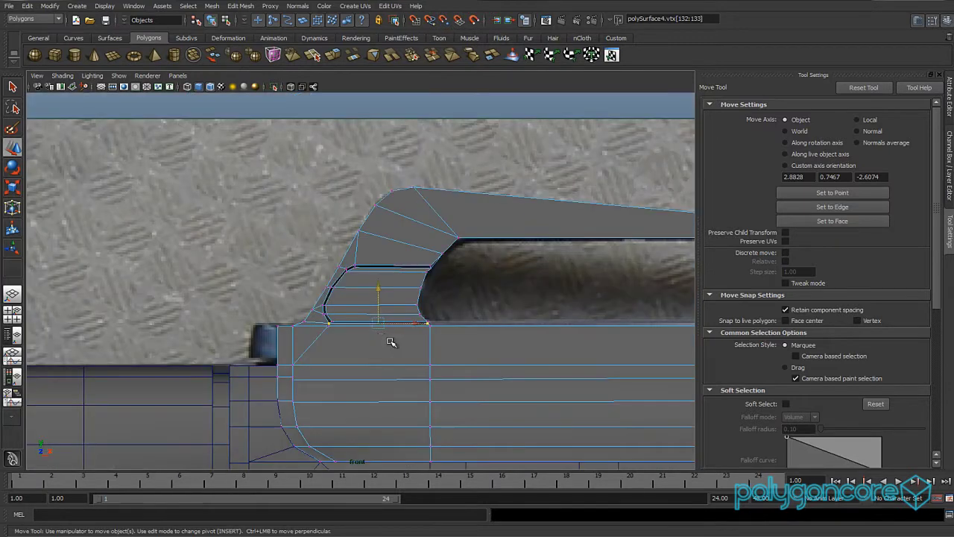
Nudge the groove's upper left outer corner vertex slightly left in the front view.
scroll(383, 336, "up", 8)
middle_click_drag(357, 320, 341, 314, "alt")
scroll(341, 314, "up", 2)
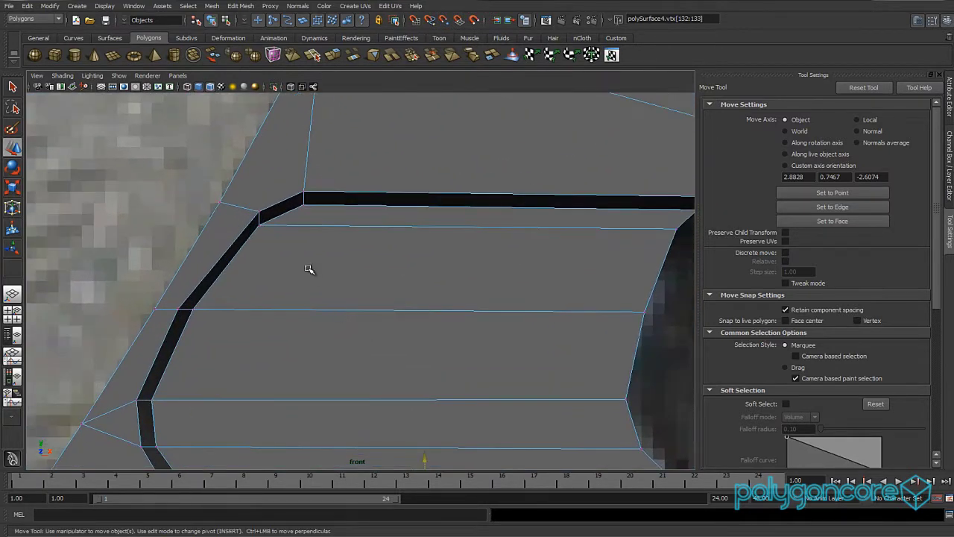
left_click_drag(243, 219, 244, 218)
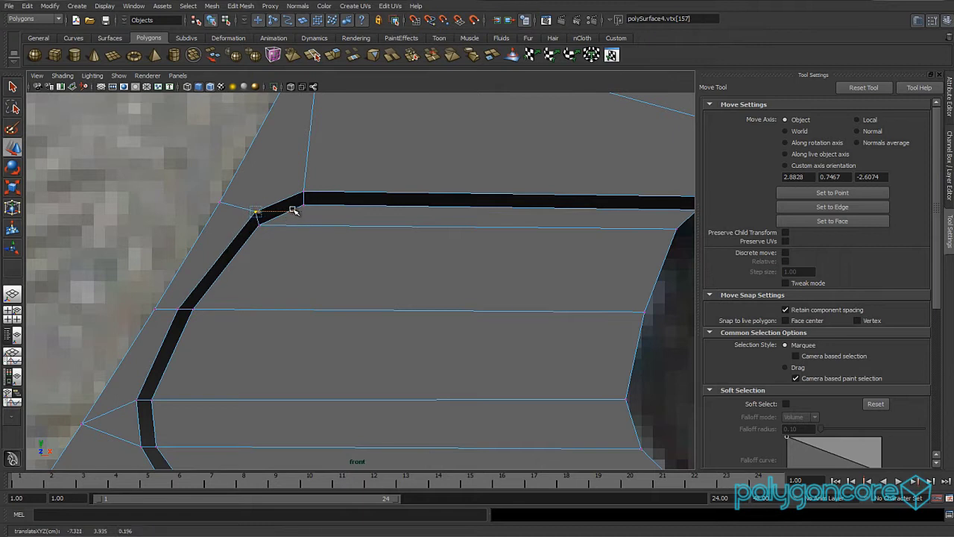
Nudge the groove's two lower outer corner vertices slightly right to even out the groove width.
middle_click_drag(333, 322, 317, 225, "alt")
middle_click_drag(541, 368, 469, 319, "alt")
left_click_drag(598, 345, 578, 360)
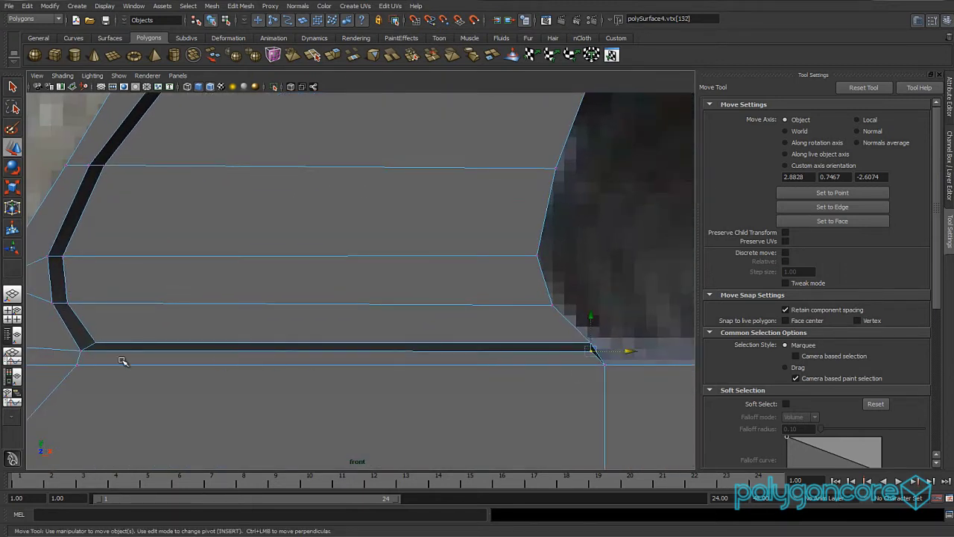
left_click_drag(67, 353, 88, 344, "shift")
left_click_drag(338, 318, 337, 318)
left_click_drag(74, 359, 95, 349)
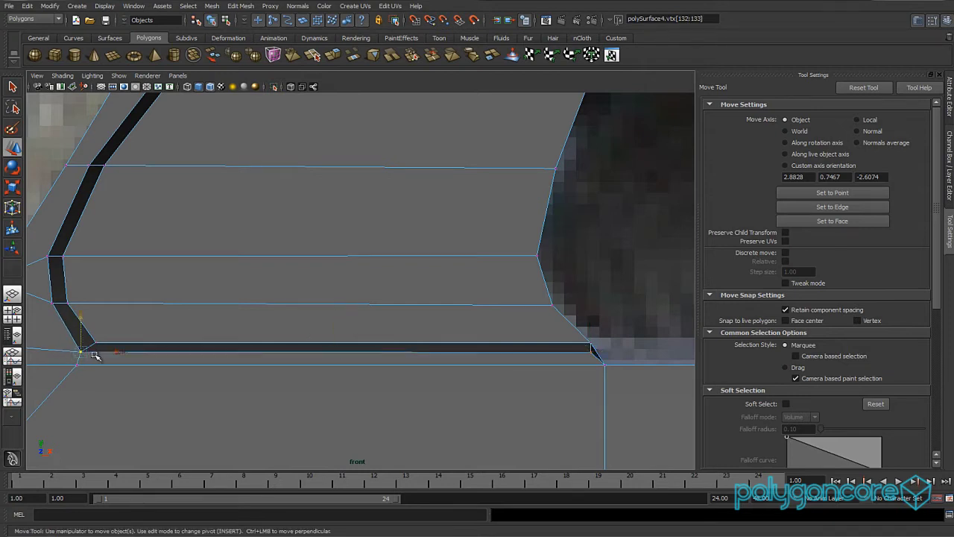
left_click_drag(580, 349, 619, 347)
left_click(624, 349)
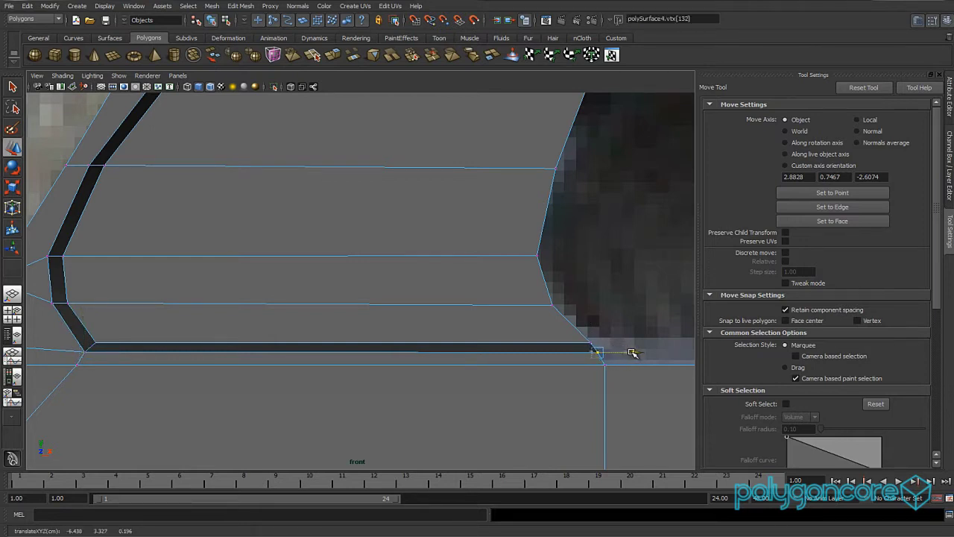
Adjust the groove's outer vertex at the upper right corner, beside the handle opening.
middle_click_drag(470, 284, 354, 399, "alt")
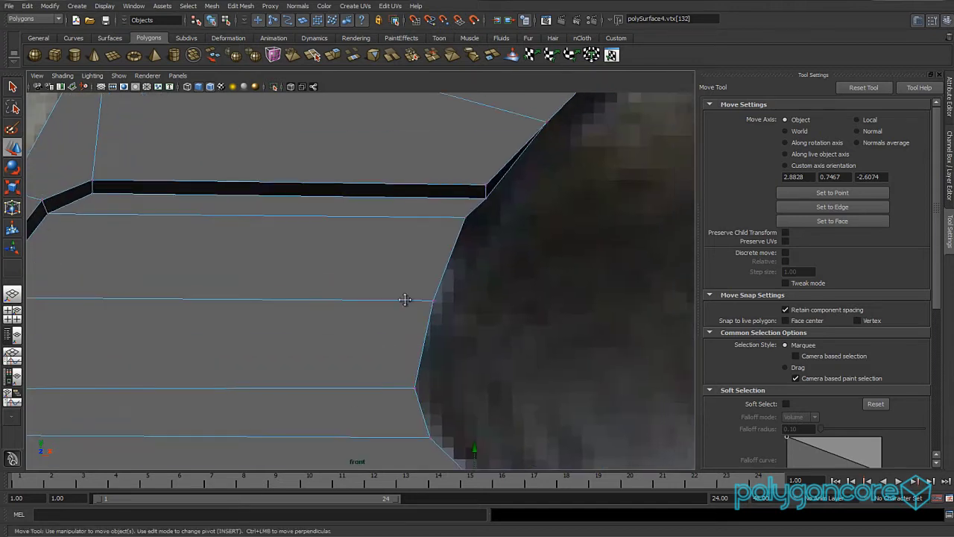
middle_click_drag(462, 260, 401, 347, "alt")
left_click_drag(422, 253, 435, 273)
left_click(473, 244)
left_click_drag(473, 242, 478, 262)
Create a polygon cylinder about 0.56 in radius and 0.15 high over the dark collar between the body and the large barrel.
scroll(452, 316, "down", 5)
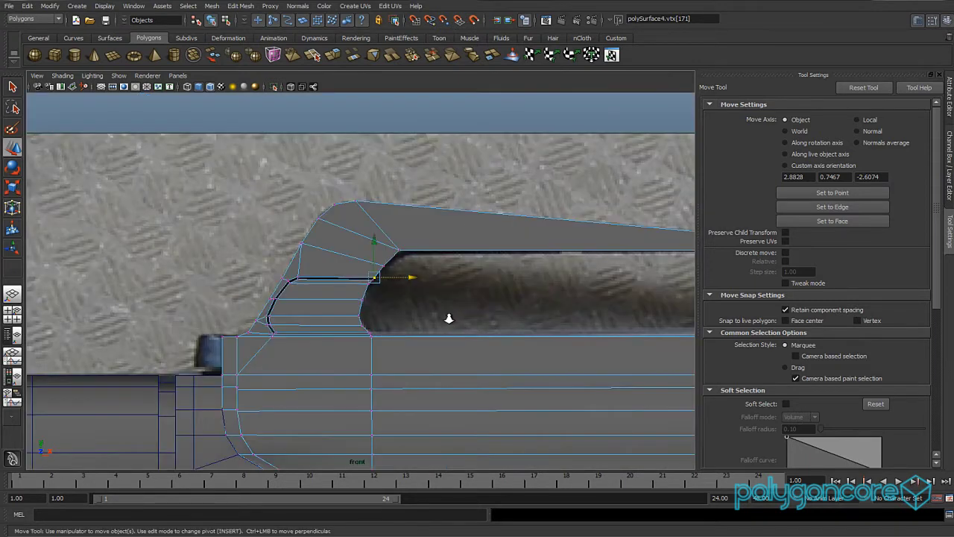
scroll(450, 319, "up", 2)
scroll(450, 319, "down", 5)
middle_click_drag(425, 334, 283, 321, "alt")
scroll(400, 347, "up", 1)
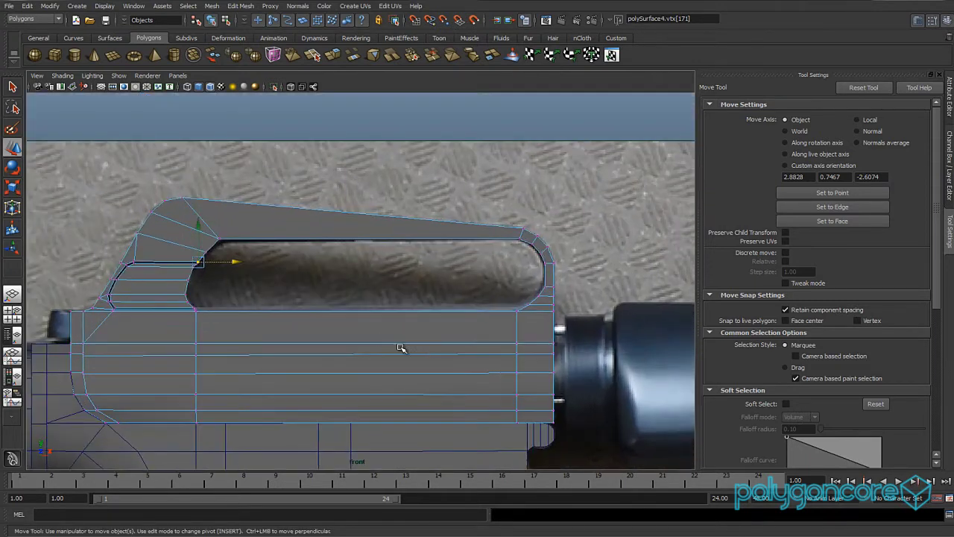
middle_click_drag(434, 352, 210, 317, "alt")
scroll(209, 316, "up", 1)
middle_click_drag(311, 288, 297, 240, "alt")
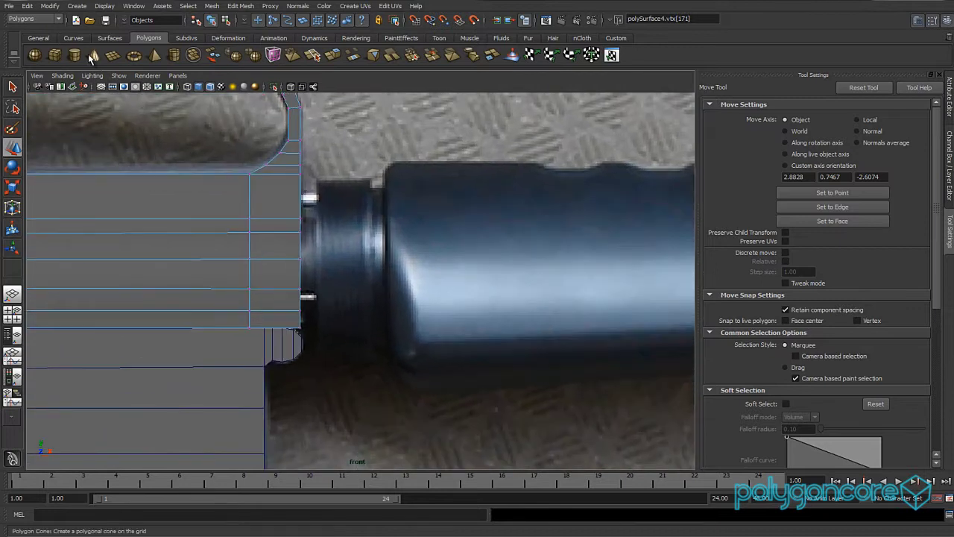
key("g")
middle_click_drag(348, 267, 340, 244, "alt")
scroll(341, 244, "up", 1)
left_click_drag(343, 225, 366, 258)
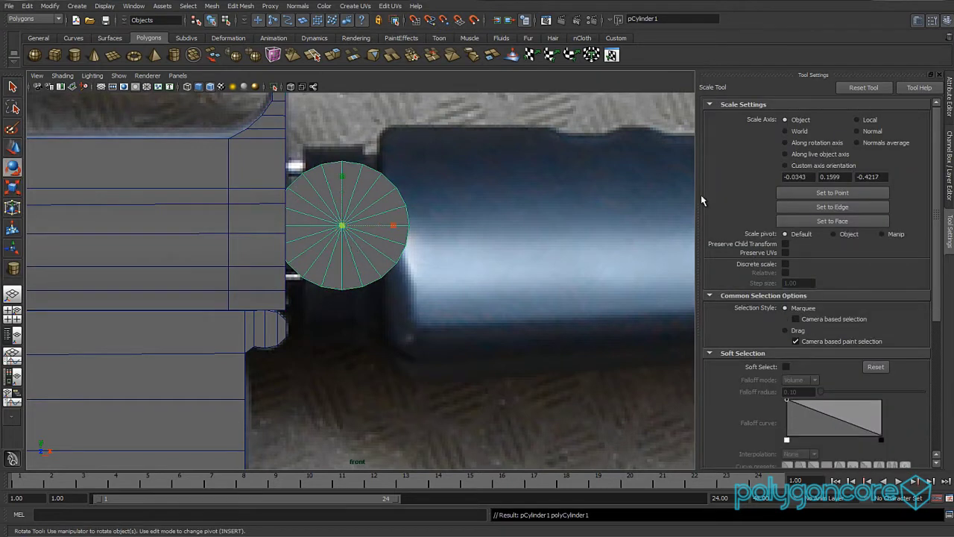
Rotate the cylinder to 90 degrees about Y so it lies along the barrel's axis.
key("e")
left_click(952, 142)
left_click(950, 157)
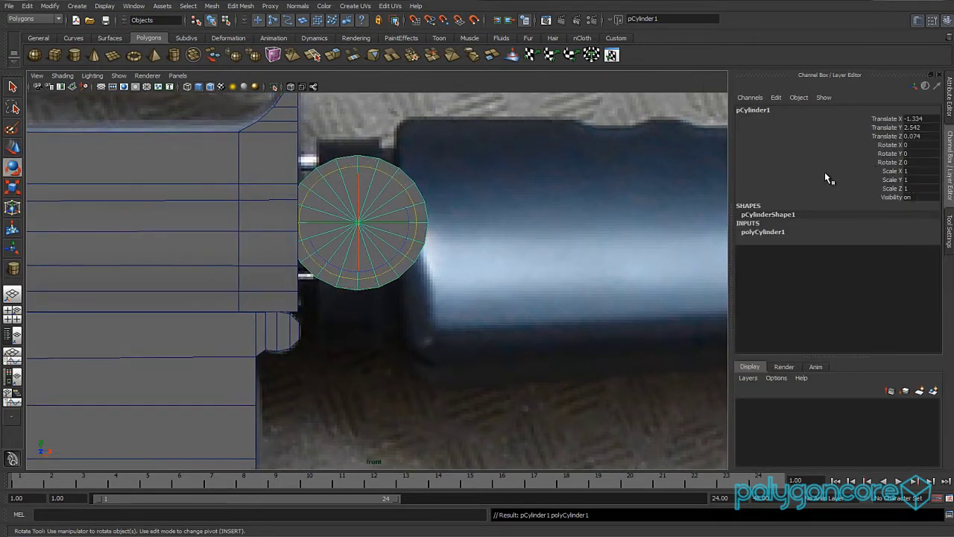
left_click_drag(377, 223, 412, 223)
double_click(914, 153)
type("90")
key("Return")
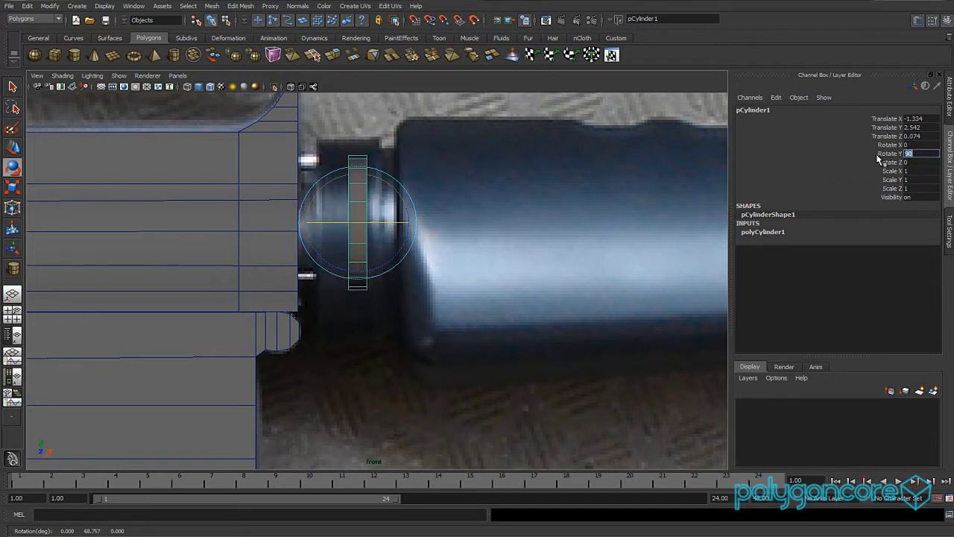
Move the cylinder down to about 2.42 in Y on the collar and set its axis subdivisions to 12.
scroll(324, 292, "up", 3)
key("w")
left_click_drag(375, 256, 369, 260)
left_click(777, 233)
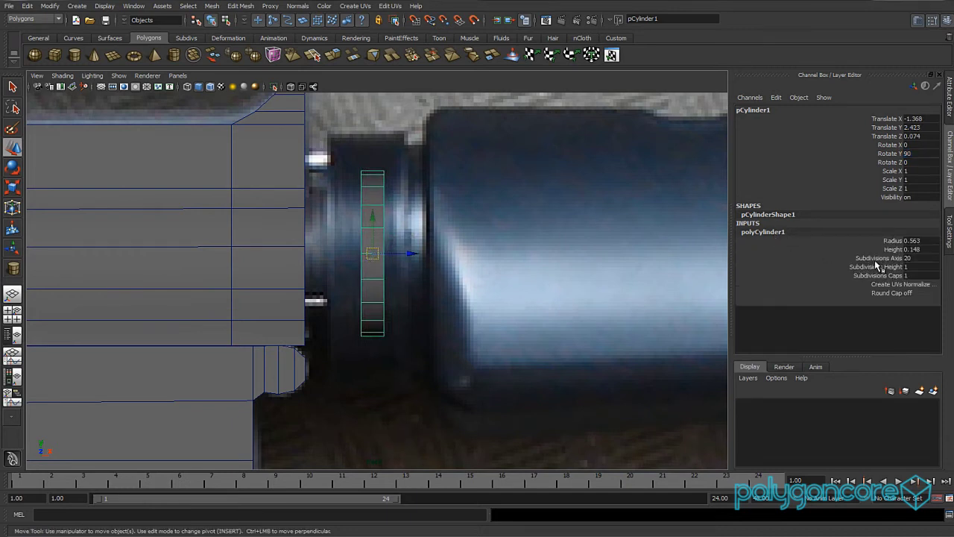
double_click(925, 257)
type("12")
key("Return")
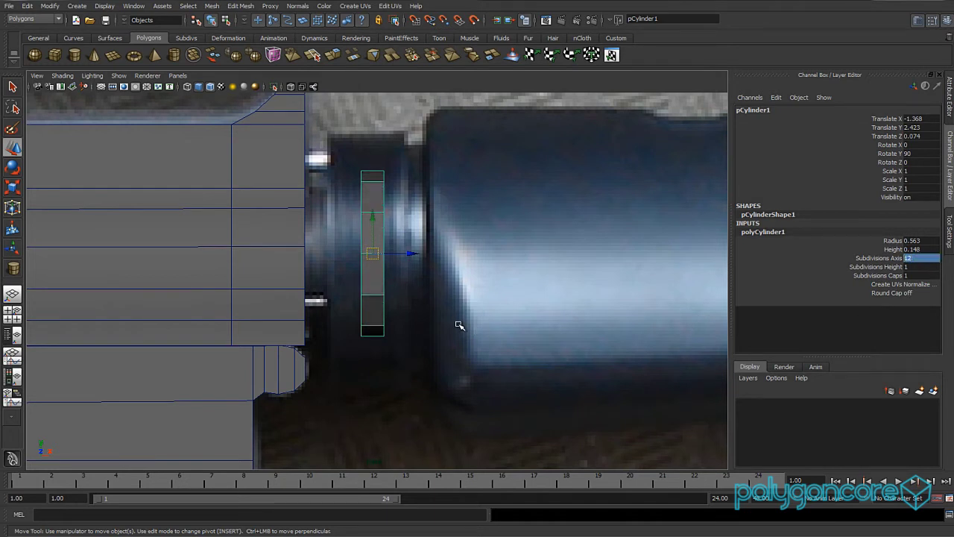
Scale the cylinder to match the collar, about 4.23 along its length and about 1.46 in X and Y.
left_click(458, 324)
left_click(378, 275)
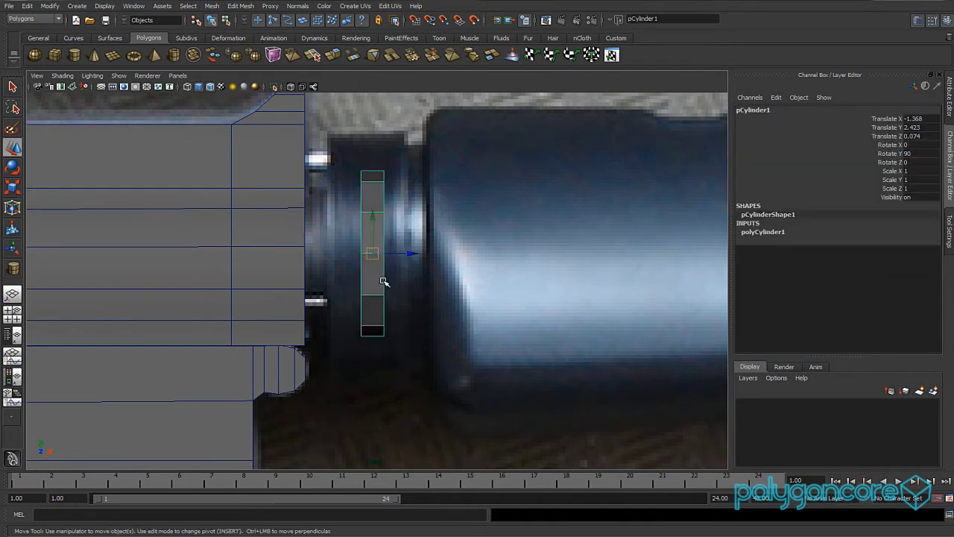
key("r")
left_click_drag(422, 253, 553, 255)
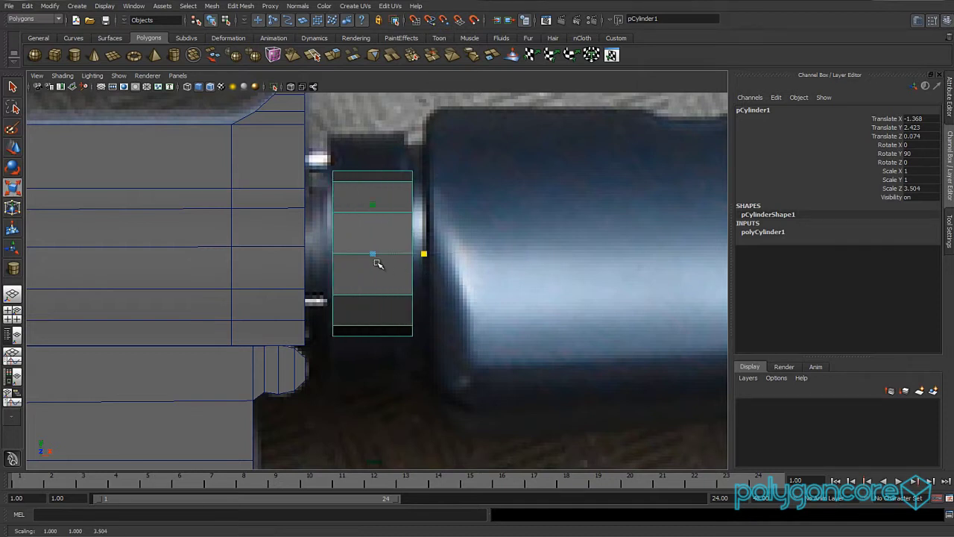
left_click_drag(373, 255, 407, 234)
Center the cylinder on the body's thickness in the perspective view by moving it to about 0.19 in Z.
key("4")
key("space")
key("5")
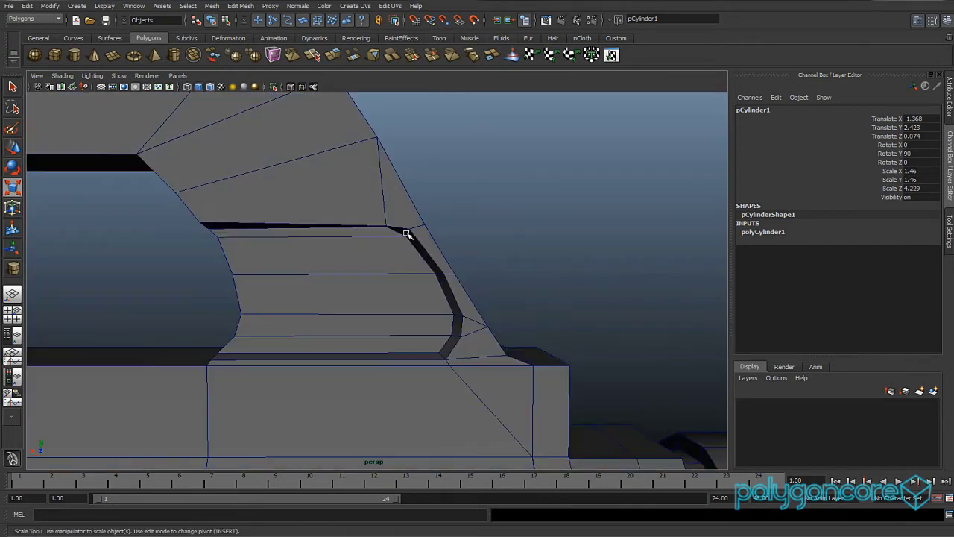
scroll(397, 274, "down", 10)
left_click_drag(359, 296, 445, 302, "alt")
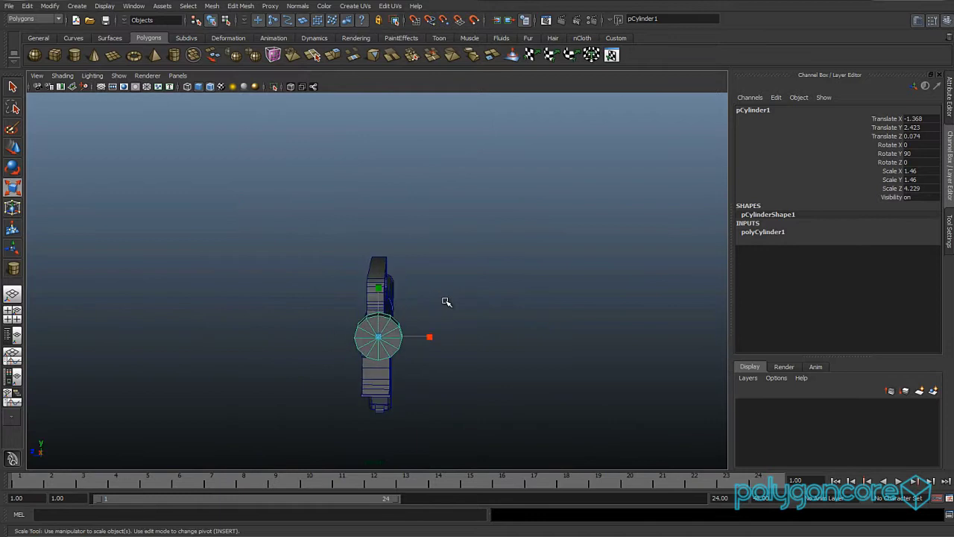
key("w")
scroll(422, 332, "up", 4)
scroll(422, 221, "up", 4)
middle_click_drag(422, 332, 433, 306, "alt")
scroll(432, 306, "up", 2)
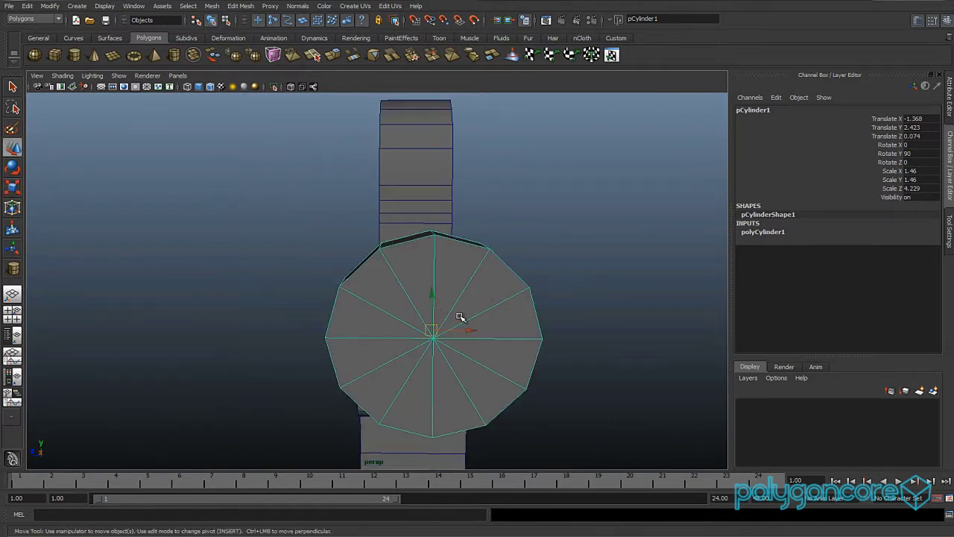
left_click_drag(469, 330, 457, 331)
Try 16 axis subdivisions on the cylinder, then set them to 18.
left_click(764, 232)
left_click(911, 258)
left_click(911, 258)
type("16")
key("Return")
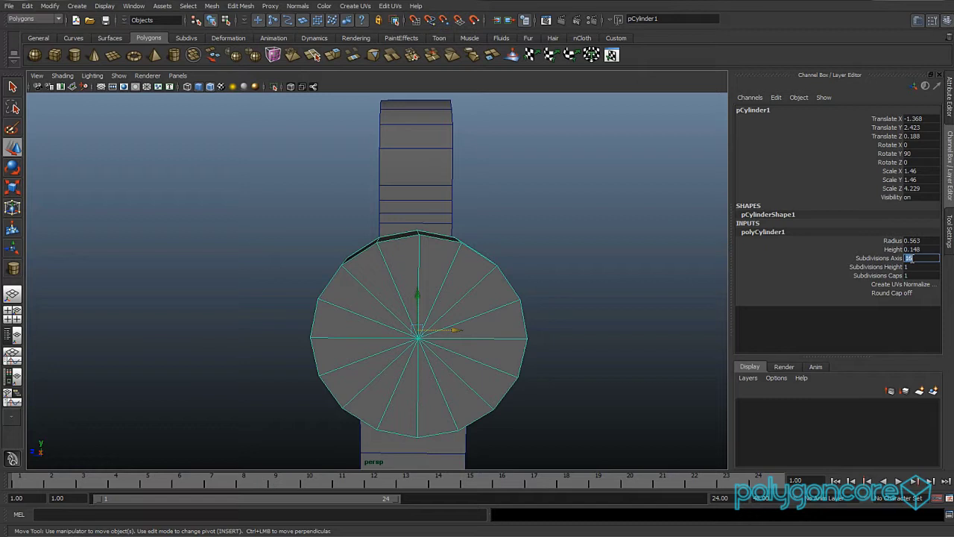
key("Return")
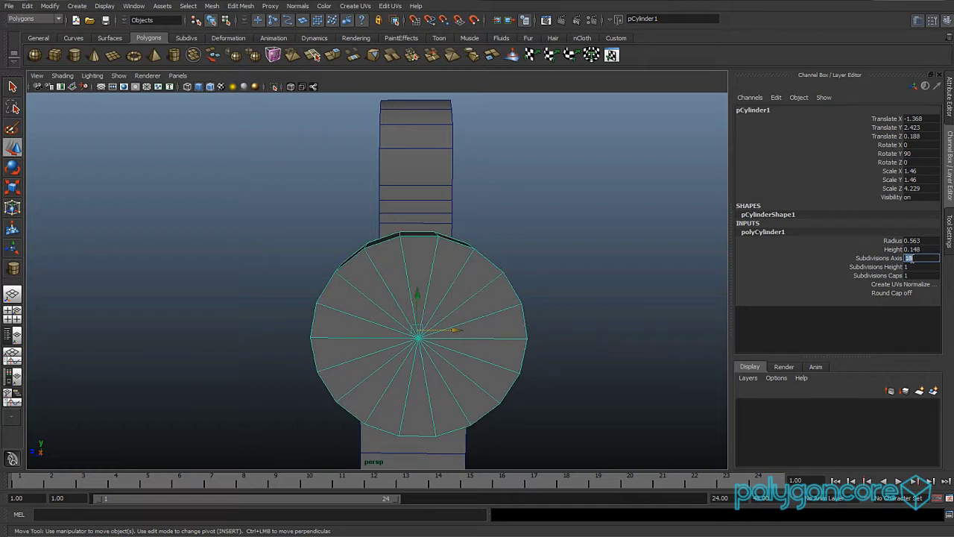
Create a small cylinder above the collar in the front view, about 0.04 in radius, with Rotate Y 90 and 8 axis subdivisions.
left_click_drag(628, 323, 333, 359, "alt")
key("space")
scroll(336, 361, "up", 4)
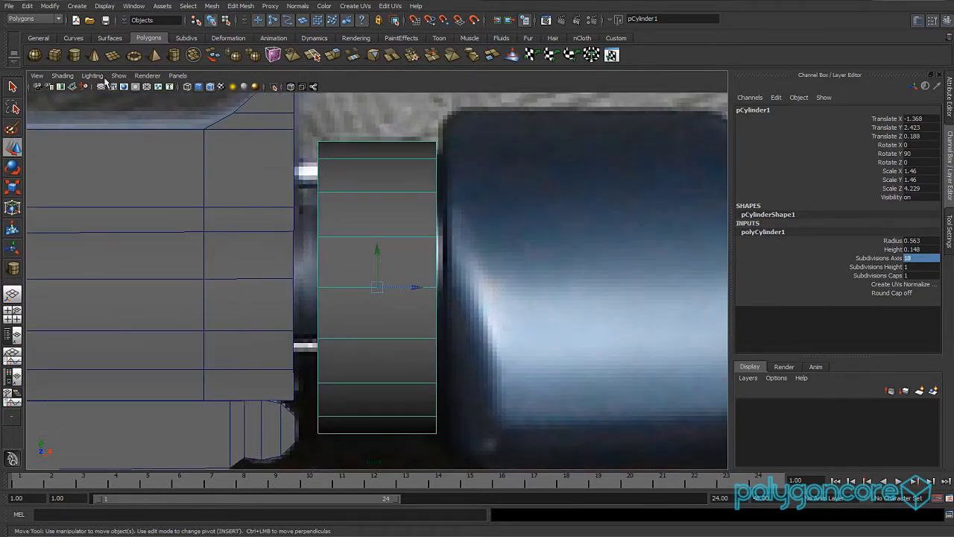
left_click(75, 56)
scroll(294, 234, "up", 1)
scroll(288, 226, "up", 1)
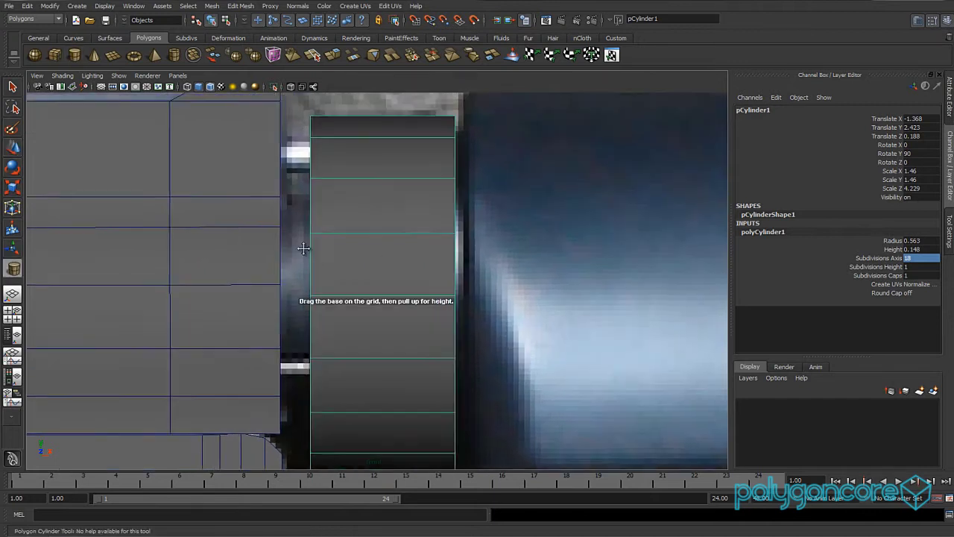
middle_click_drag(330, 127, 343, 244, "alt")
left_click_drag(359, 192, 361, 184)
left_click(917, 153)
key("Return")
left_click(767, 232)
left_click(920, 258)
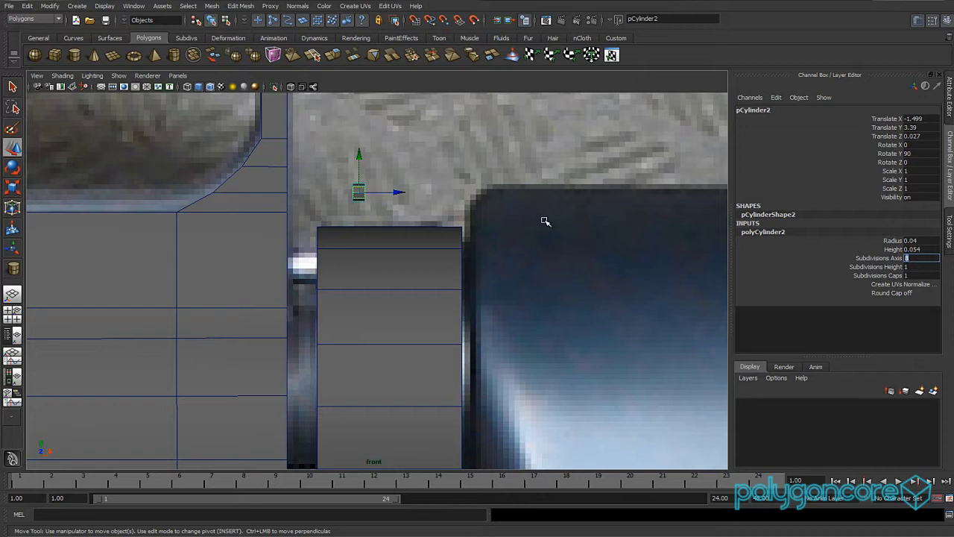
Move the small cylinder into the gap beside the collar, about -1.74 in X and 3.05 in Y, and scale it uniformly to about 1.76.
left_click_drag(371, 198, 303, 269)
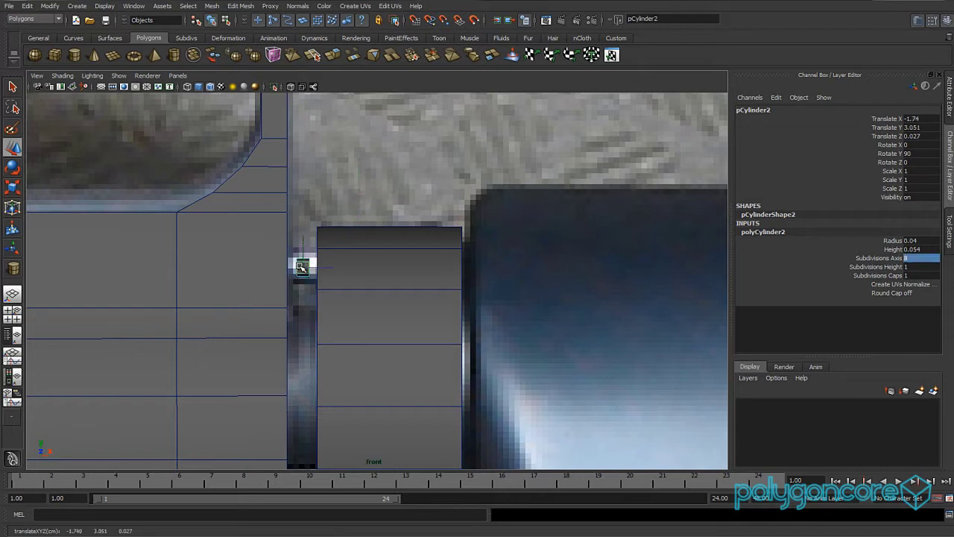
key("r")
scroll(302, 267, "up", 5)
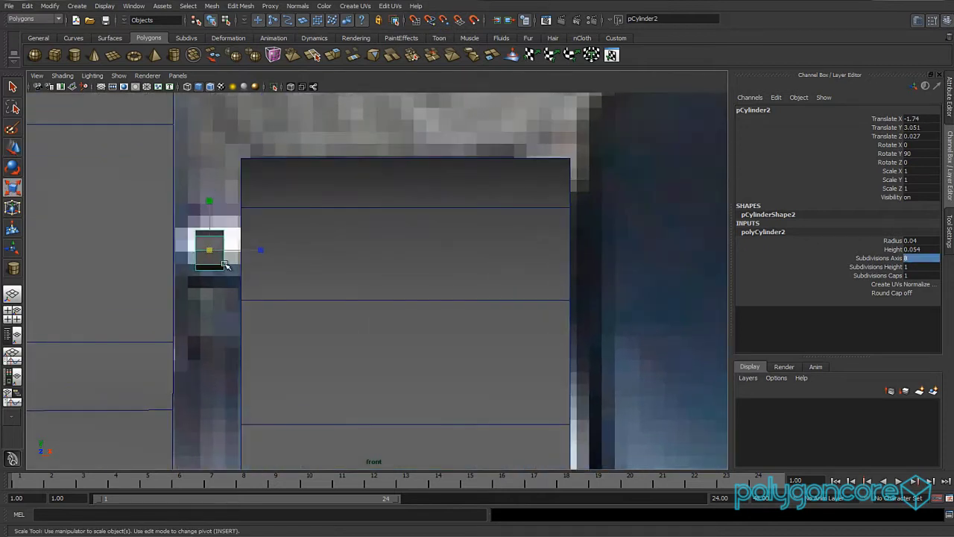
left_click_drag(211, 249, 263, 223)
Delete all faces of both end caps on the small cylinder in the perspective view.
key("space")
left_click_drag(435, 272, 331, 276, "alt")
key("w")
right_click_drag(331, 276, 333, 302)
left_click(360, 254)
left_click(333, 296, "shift")
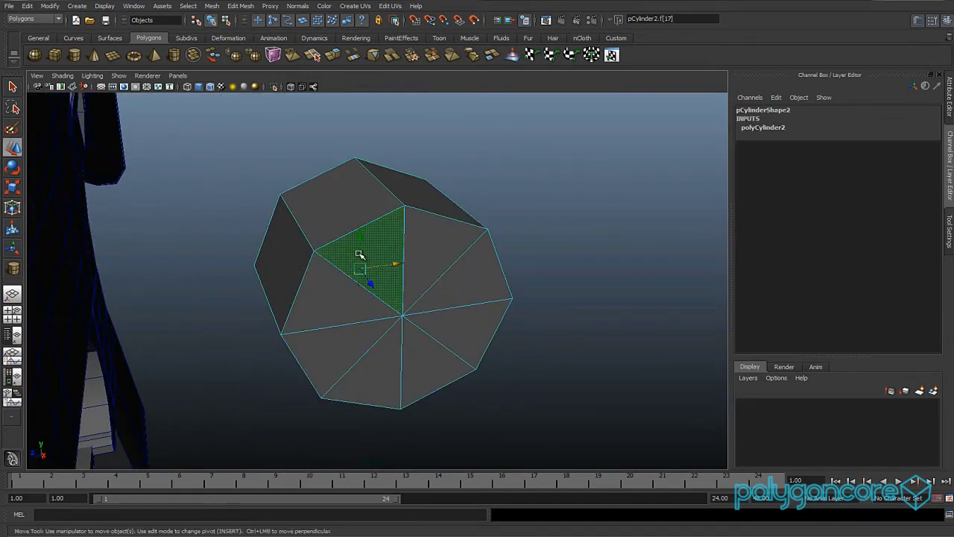
left_click(339, 341, "shift")
left_click(394, 358, "shift")
left_click(427, 353, "shift")
left_click(451, 320, "shift")
left_click(456, 280, "shift")
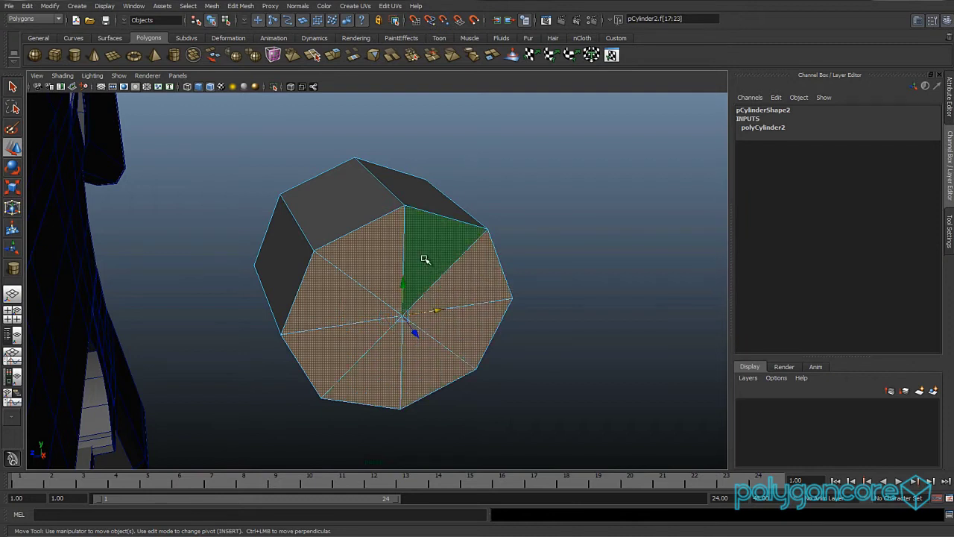
left_click(423, 256, "shift")
scroll(442, 313, "down", 4)
left_click_drag(444, 314, 249, 296, "alt")
left_click(355, 291, "shift")
left_click(352, 315, "shift")
left_click(378, 330, "shift")
left_click(411, 326, "shift")
left_click(430, 303, "shift")
left_click_drag(427, 280, 390, 311)
key("Delete")
left_click(389, 312)
key("F8")
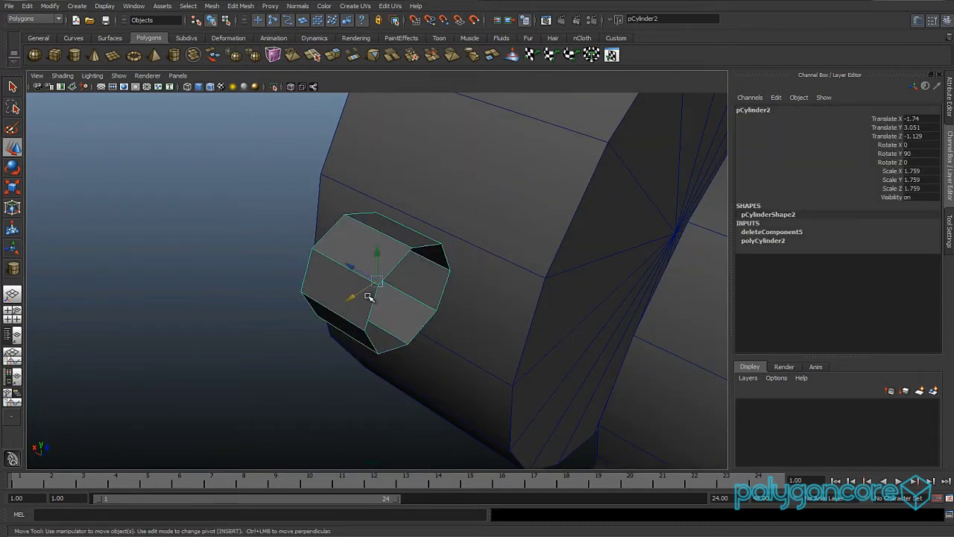
Lengthen the small open cylinder to about 3.37 in Z scale and move it between body and collar at about 0.21 in Z.
key("r")
key("w")
left_click_drag(307, 249, 336, 331, "alt")
left_click_drag(128, 280, 406, 319)
key("space")
scroll(415, 352, "down", 10)
scroll(414, 352, "up", 3)
scroll(407, 319, "up", 3)
scroll(365, 339, "up", 1)
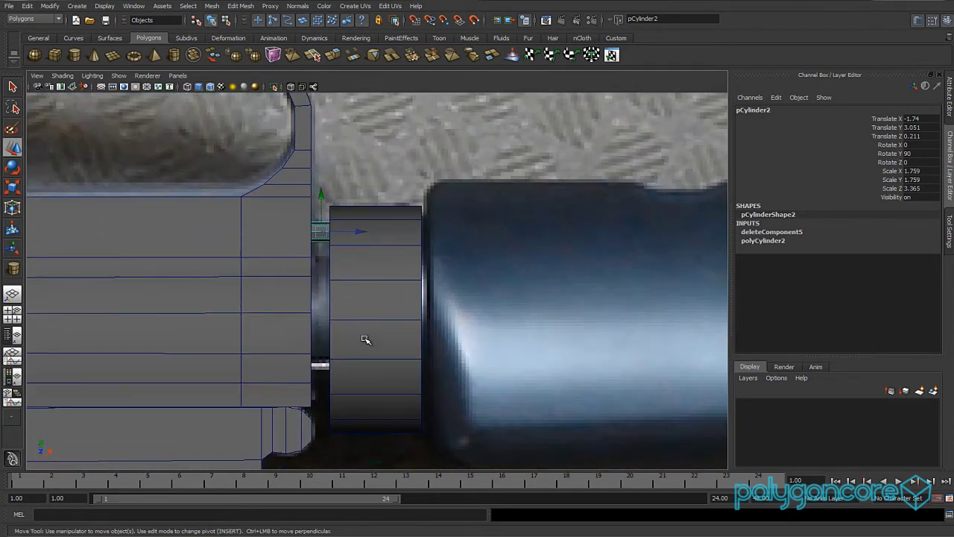
key("alt+a")
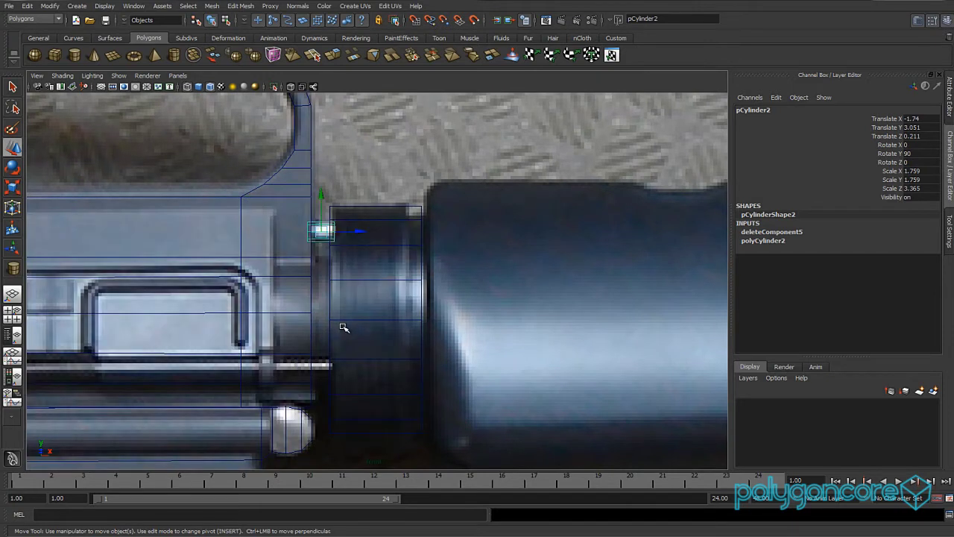
key("alt+a")
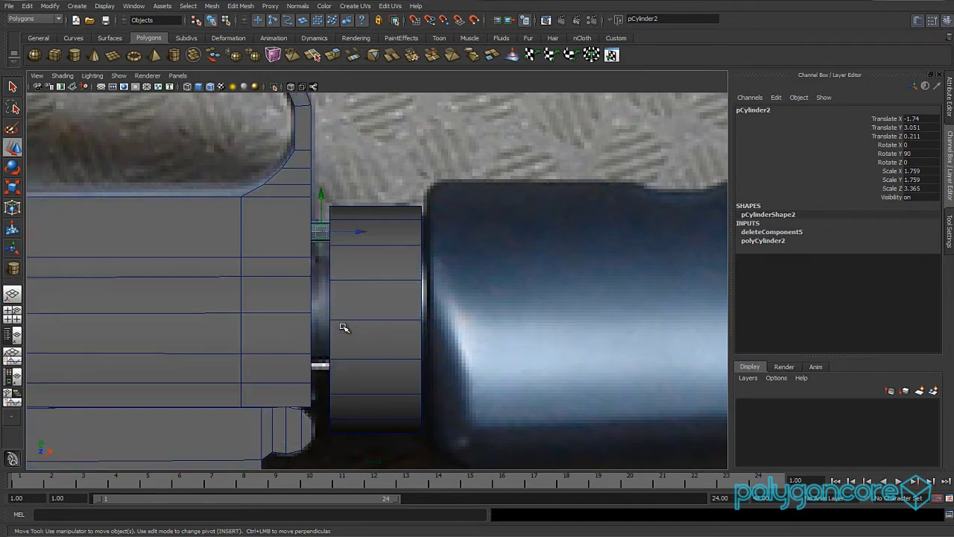
Create another cylinder below the handguard, about 0.49 in radius, with Rotate Y 90 and 18 axis subdivisions.
left_click(74, 56)
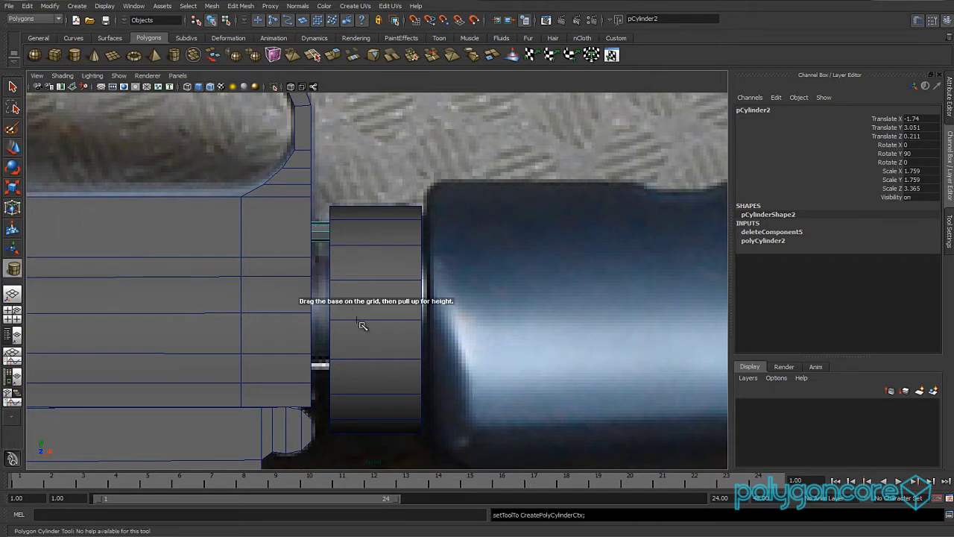
scroll(424, 377, "down", 4)
mouse_move(429, 396)
left_mouse_down()
mouse_move(428, 418)
mouse_move(461, 370)
left_mouse_up()
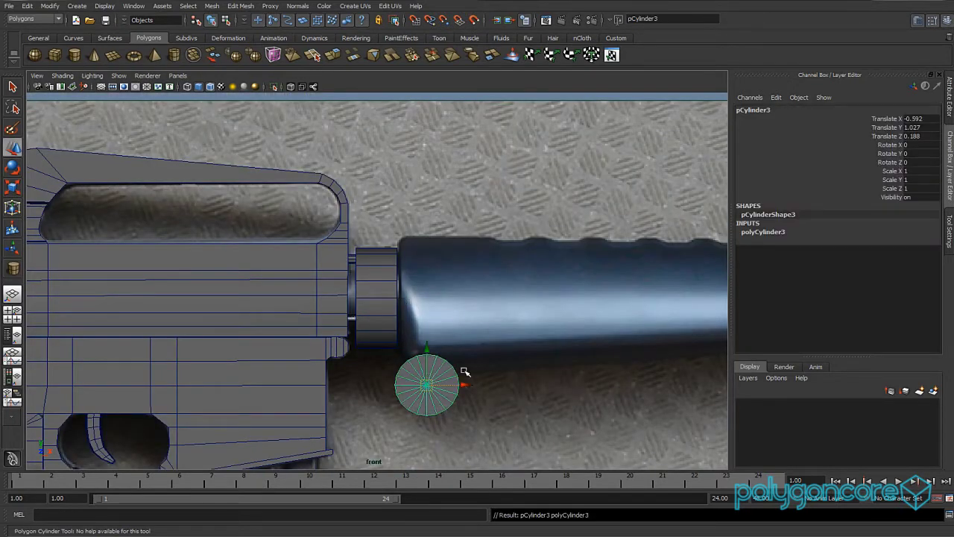
left_click(918, 154)
type("90")
key("Return")
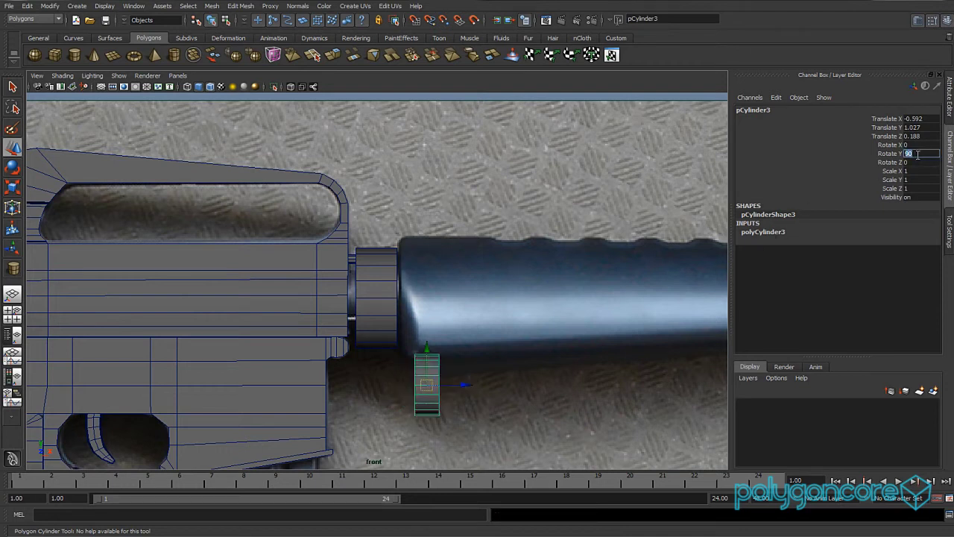
left_click(772, 232)
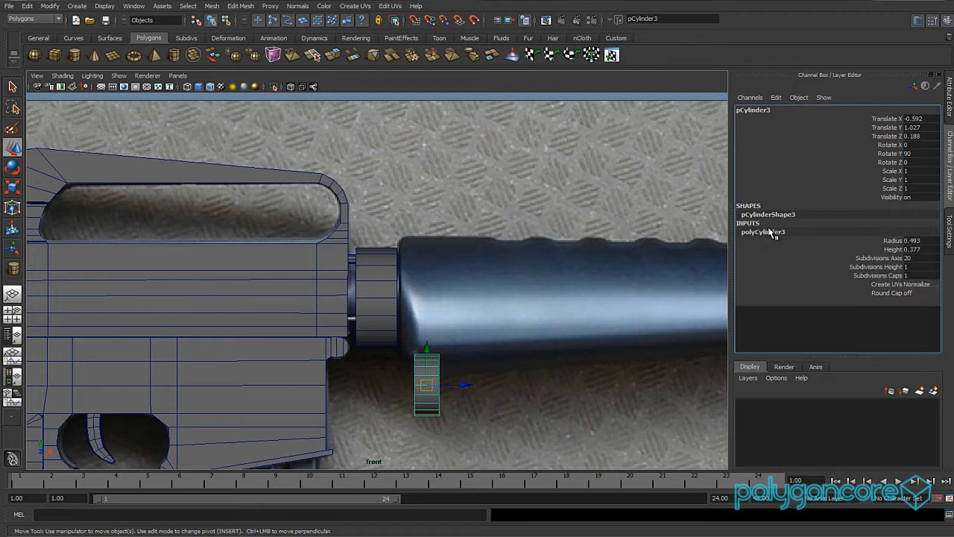
double_click(911, 258)
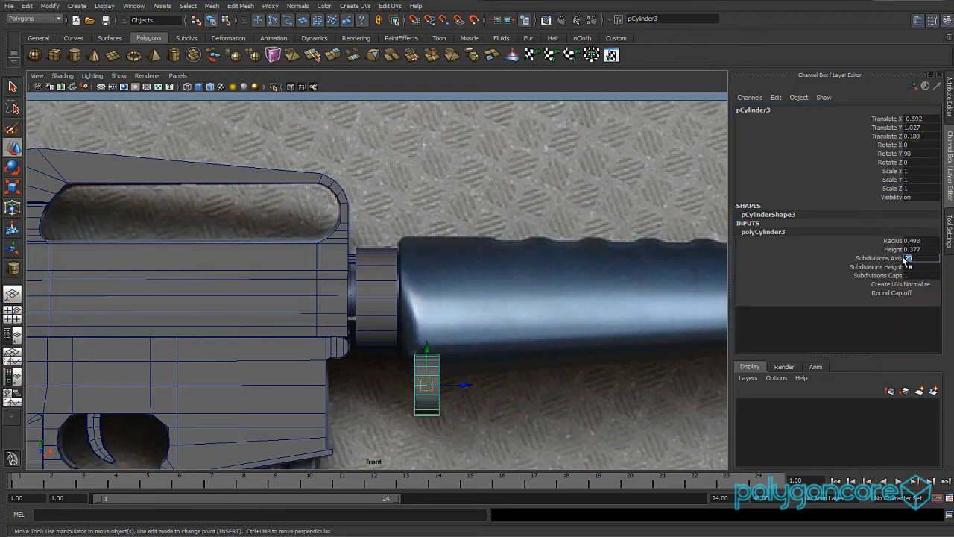
type("38")
key("Return")
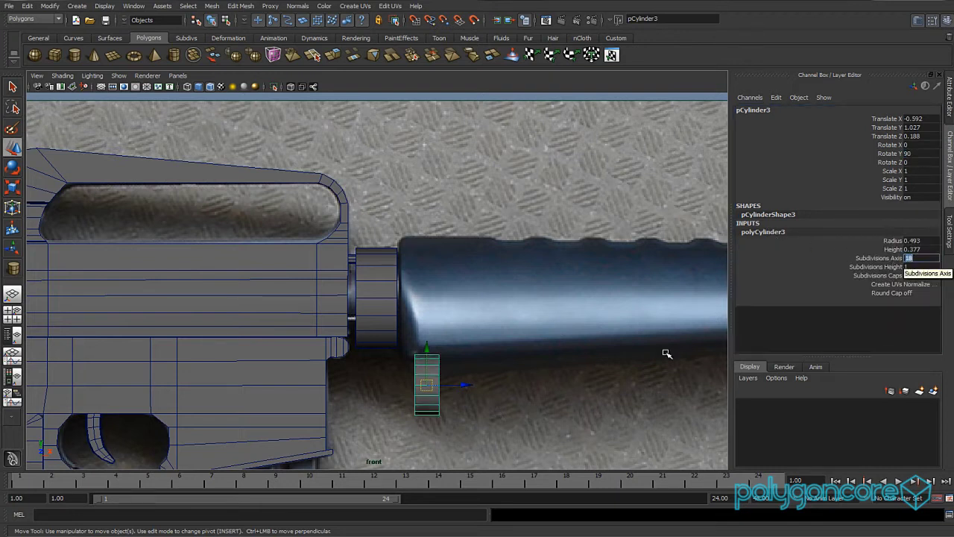
Move the new cylinder into the collar to about -1.68 in X and 2.45 in Y, and scale it uniformly to about 0.875.
left_click_drag(427, 386, 392, 313)
scroll(393, 316, "up", 2)
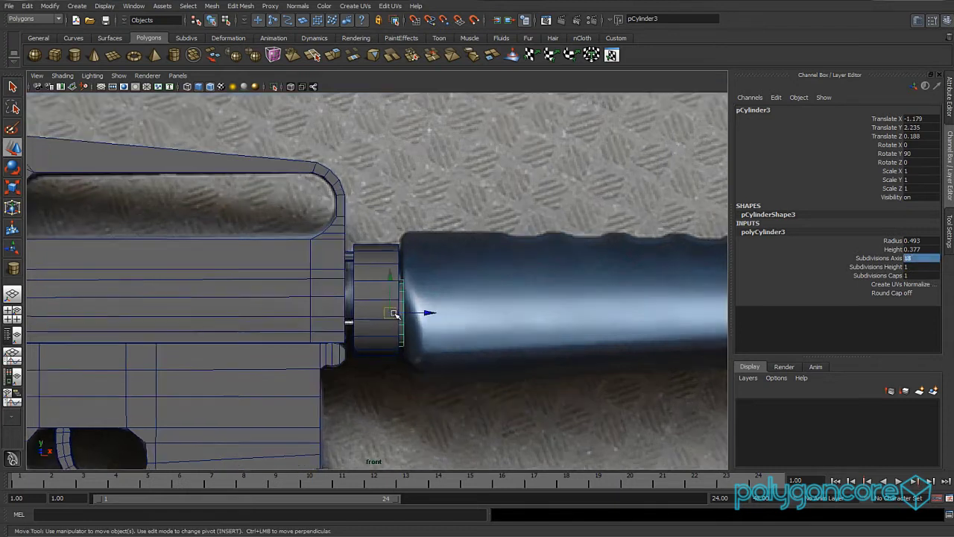
middle_click_drag(394, 328, 466, 347, "alt")
scroll(466, 349, "up", 3)
scroll(468, 351, "up", 8)
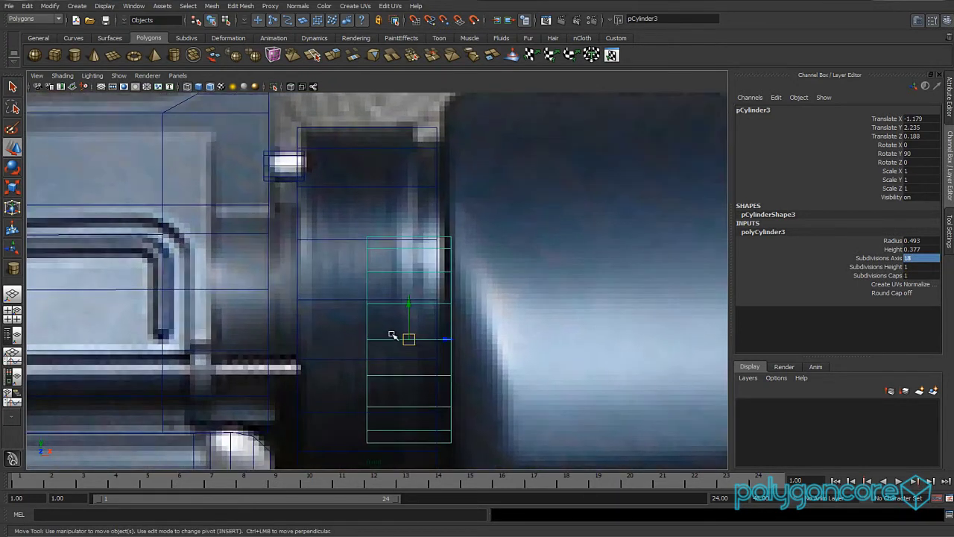
left_click_drag(393, 336, 322, 297)
key("r")
key("w")
Slide the inner cylinder along X to about -1.87 so that it bridges the gap between body and collar.
key("space")
left_click_drag(362, 330, 362, 303)
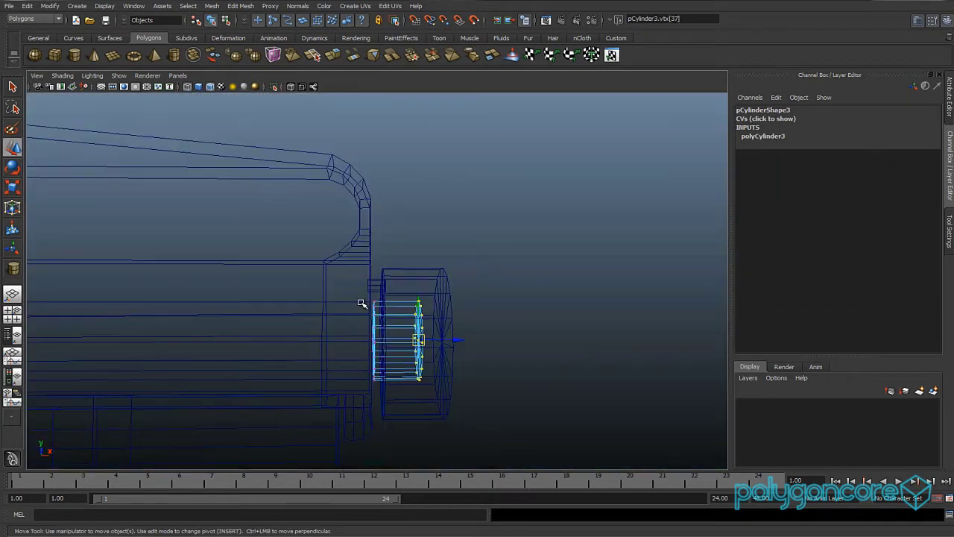
key("5")
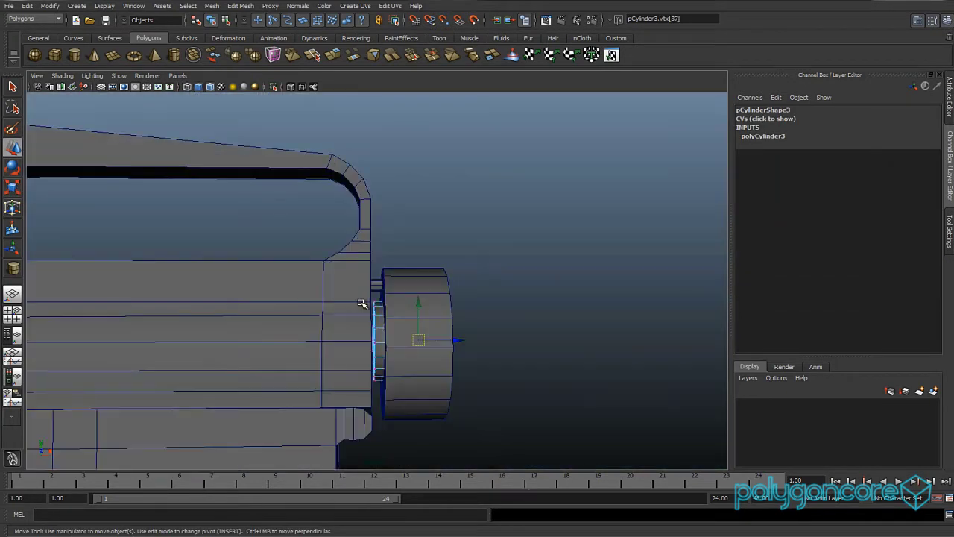
scroll(388, 320, "up", 3)
middle_click_drag(390, 325, 349, 211, "alt")
scroll(349, 211, "up", 3)
mouse_move(337, 224)
left_mouse_down("alt")
mouse_move(330, 251)
mouse_move(287, 264)
left_mouse_up("alt")
right_click_drag(326, 262, 373, 249)
left_click(330, 264)
scroll(330, 273, "down", 4)
left_click_drag(330, 275, 357, 278, "alt")
scroll(316, 274, "up", 4)
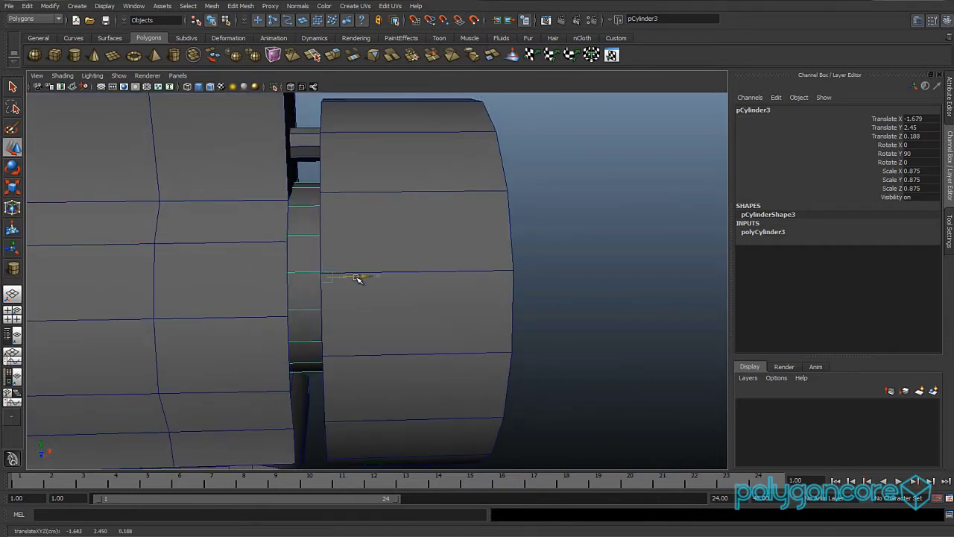
left_click_drag(272, 279, 298, 254)
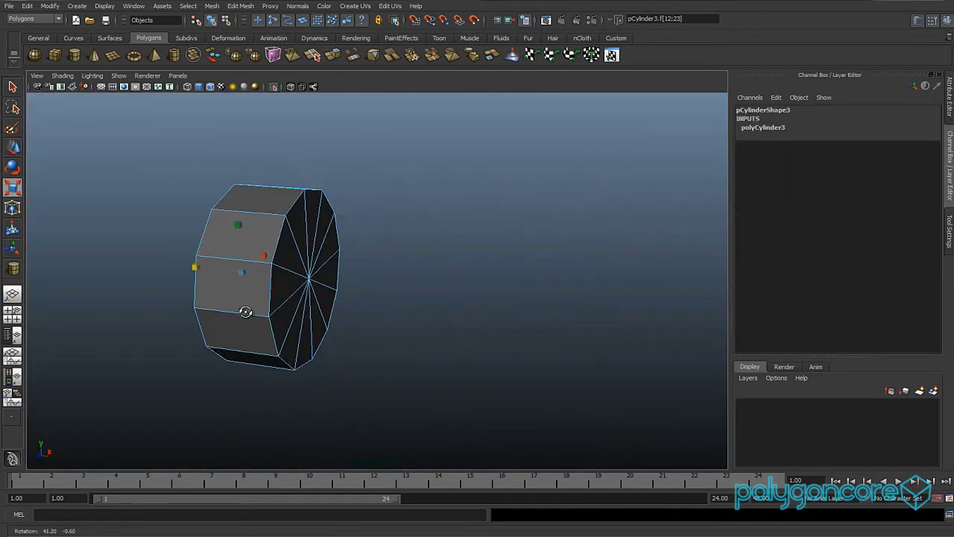
Delete the end-cap faces on both sides of the isolated inner cylinder and return to object selection.
key("r")
left_click(287, 264)
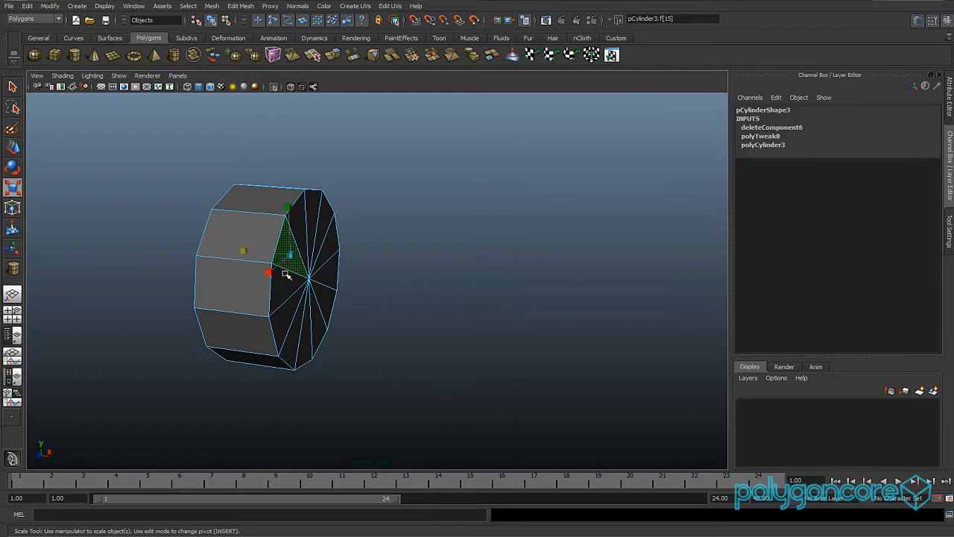
left_click_drag(292, 300, 315, 291, "alt")
left_click_drag(325, 382, 261, 359)
left_click_drag(294, 326, 275, 377, "alt")
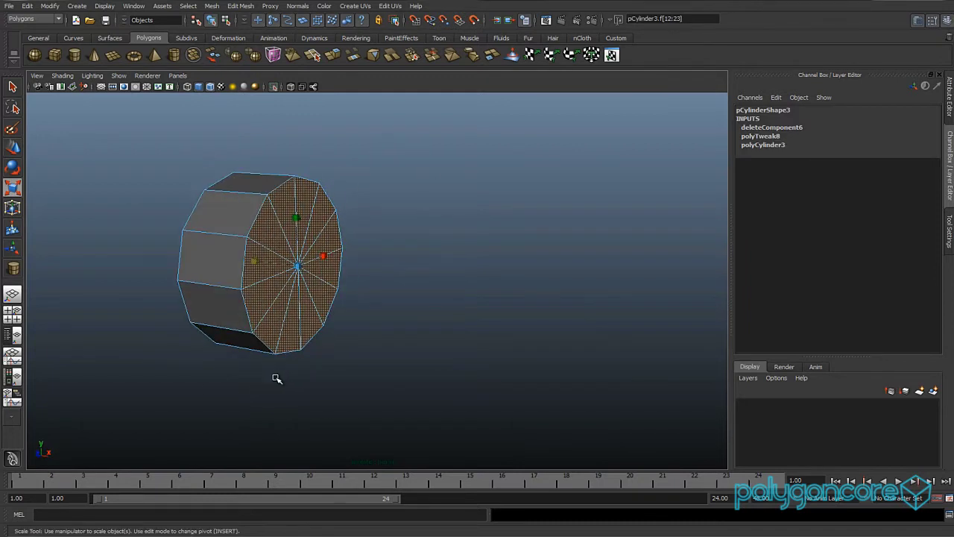
key("Delete")
right_click_drag(243, 316, 270, 296)
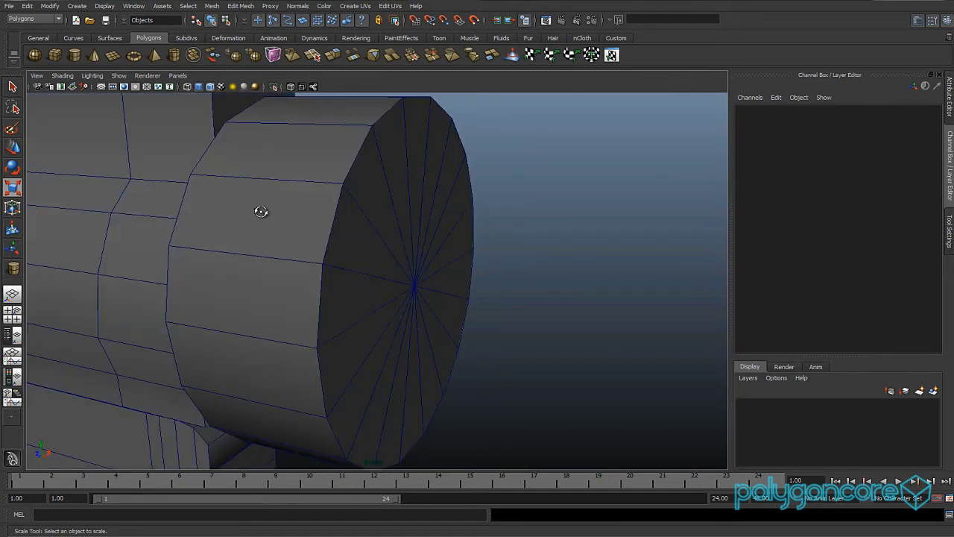
Align the inner cylinder and the small pin with the body's thickness in the top view, moving the pin to about 0.21 in Z.
left_click_drag(260, 211, 335, 239, "alt")
left_click(328, 258)
left_click_drag(314, 282, 287, 308, "alt")
key("space")
middle_click_drag(366, 309, 141, 292, "alt")
key("w")
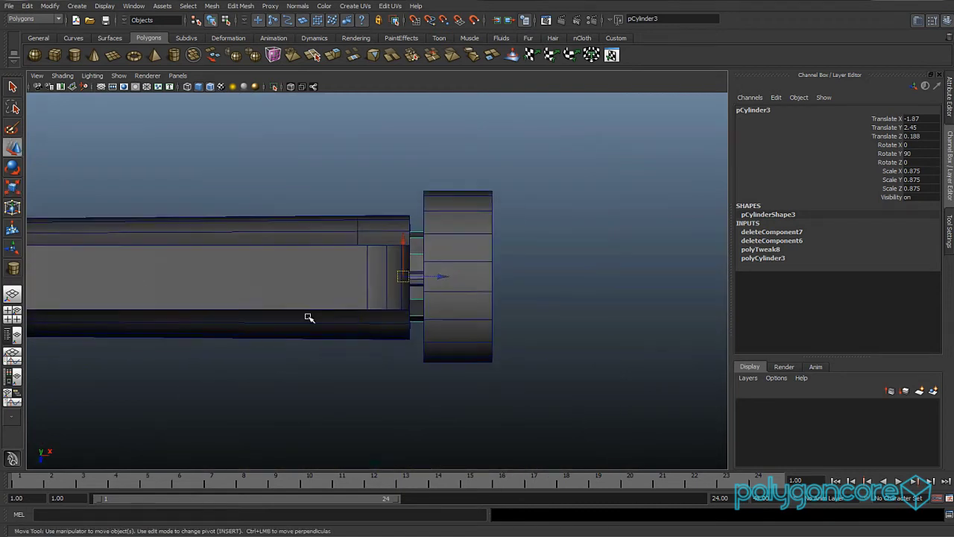
scroll(395, 296, "up", 5)
scroll(323, 312, "up", 2)
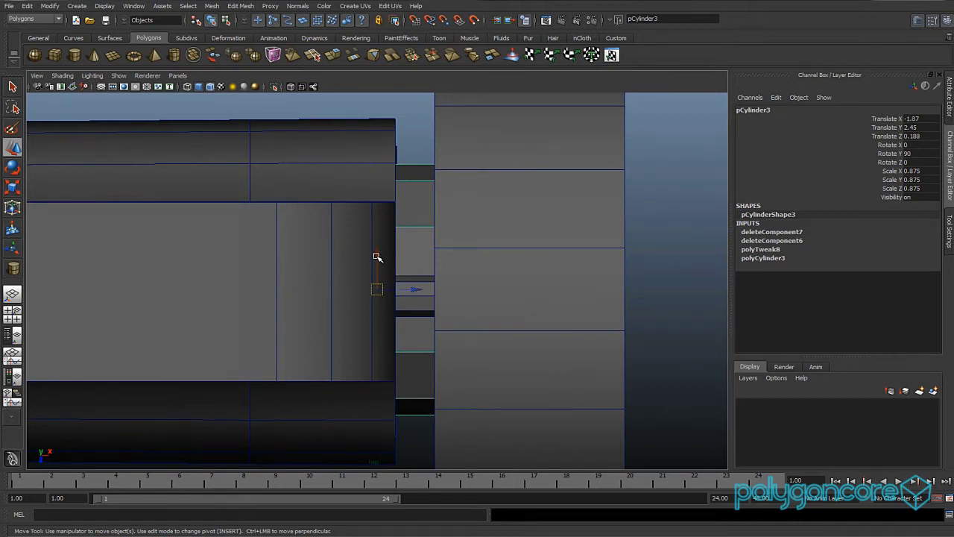
left_click_drag(375, 259, 417, 258)
left_click(423, 284)
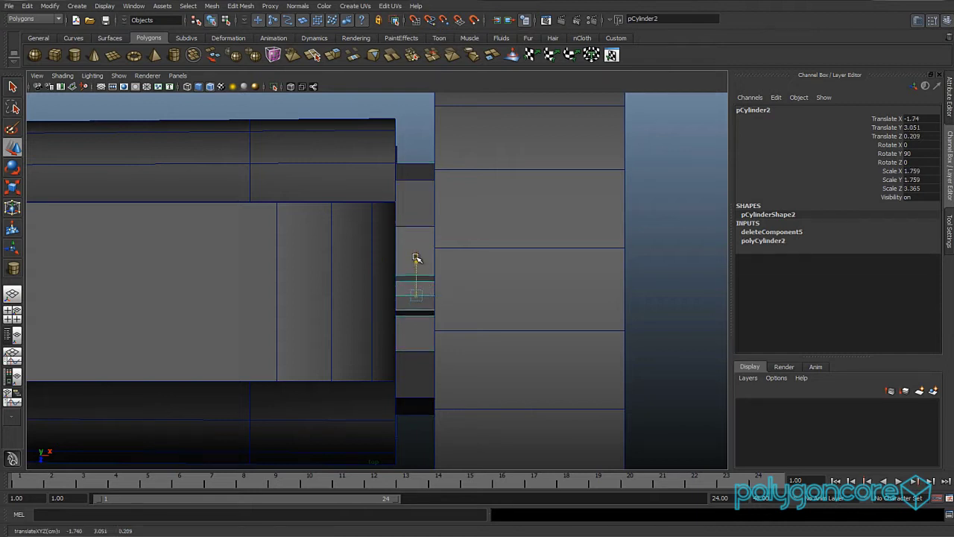
Move the large collar cylinder to about 0.24 in Z to center it on the body, then deselect it.
left_click(466, 265)
scroll(455, 281, "down", 5)
scroll(455, 281, "up", 2)
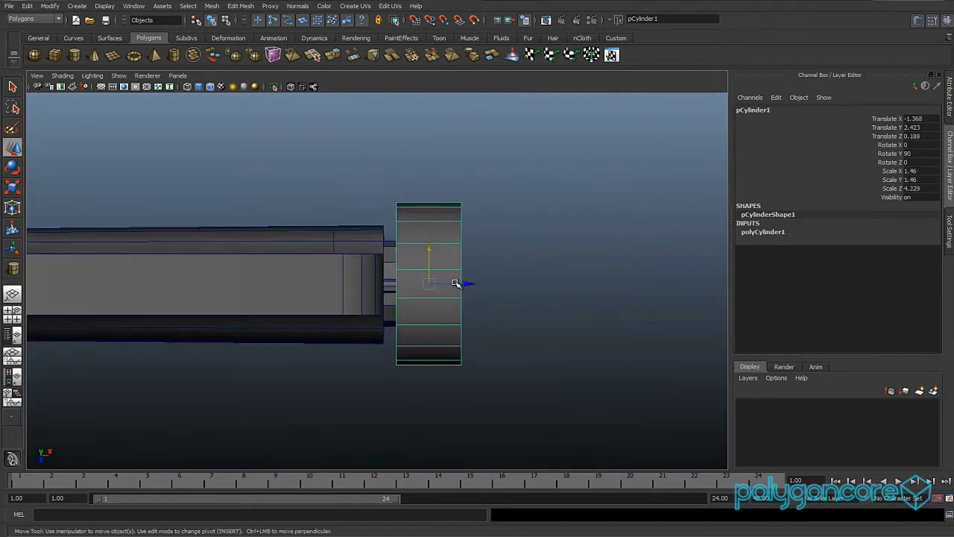
left_click_drag(436, 249, 436, 255)
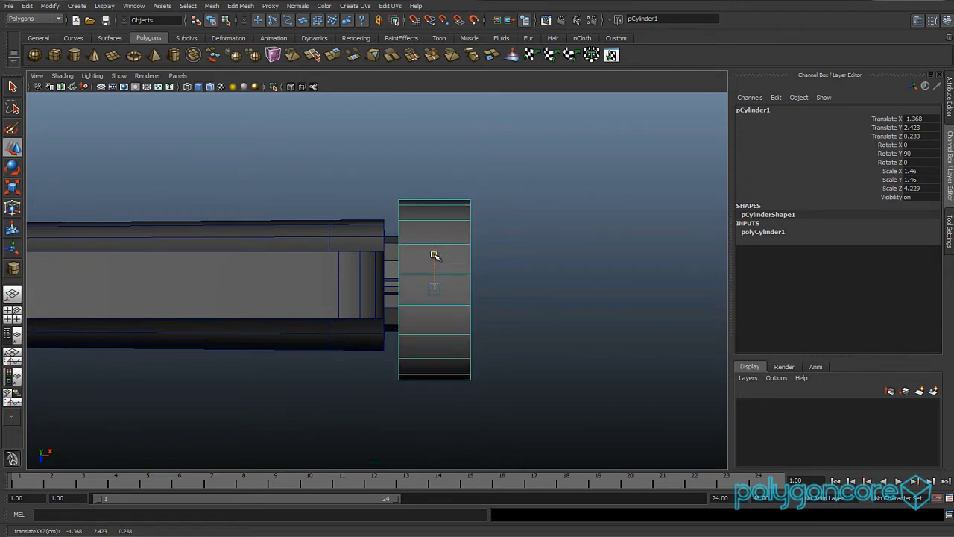
key("space")
left_click_drag(372, 272, 347, 285)
scroll(370, 265, "down", 5)
right_click_drag(357, 289, 398, 275)
left_click(435, 319)
Create a polygon cube over the handguard in the front view, spanning from the collar to the front sight.
key("space")
left_click_drag(414, 311, 414, 337)
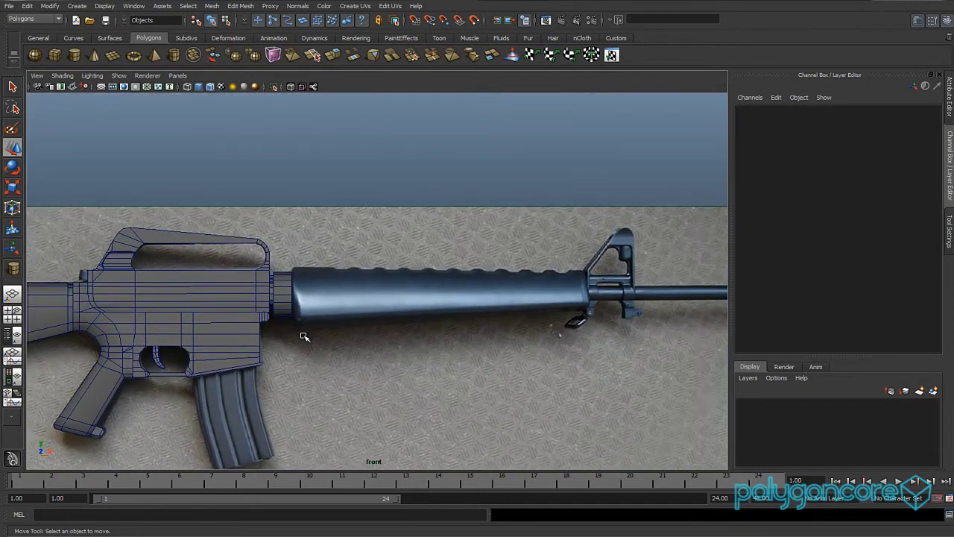
scroll(304, 337, "up", 2)
left_click(54, 55)
scroll(306, 298, "up", 4)
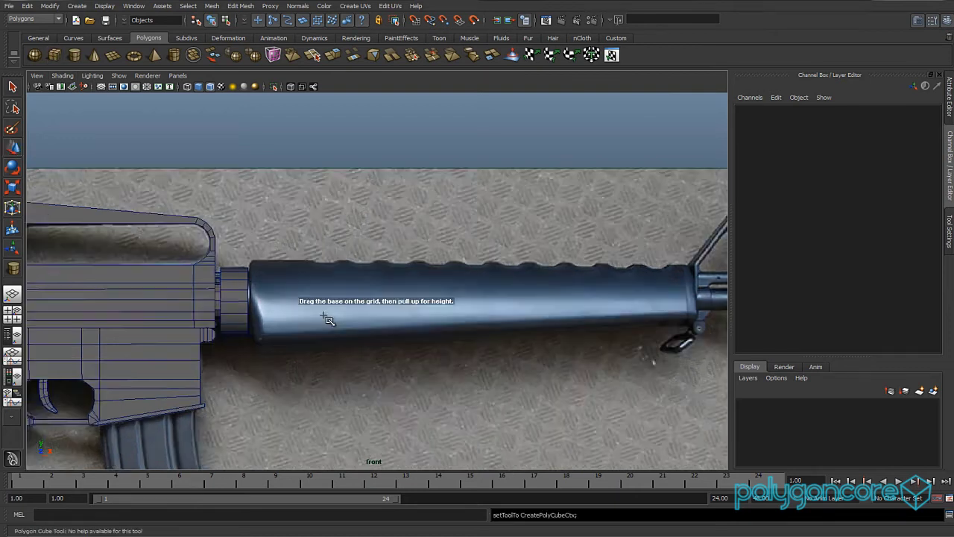
scroll(298, 305, "down", 5)
scroll(313, 293, "up", 2)
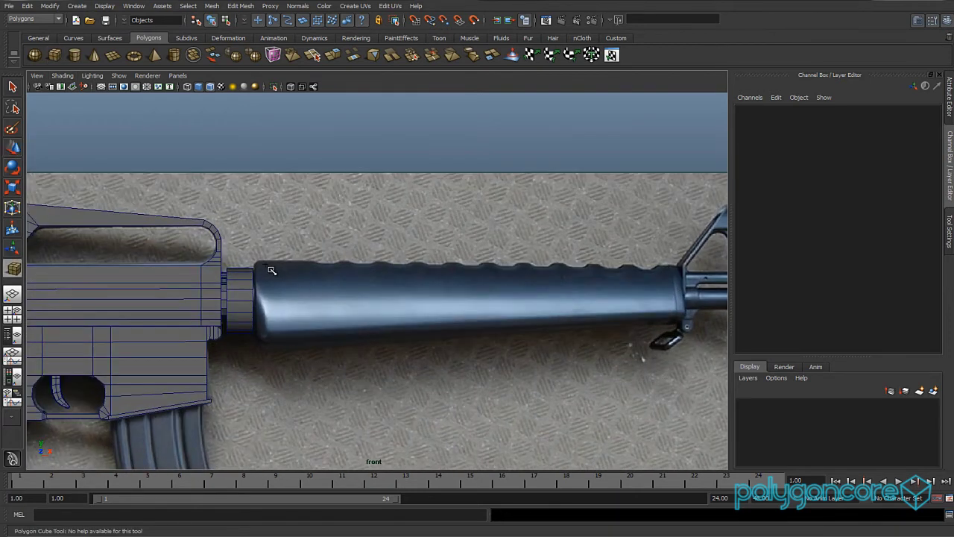
left_click_drag(358, 313, 688, 333)
left_click_drag(689, 333, 685, 317)
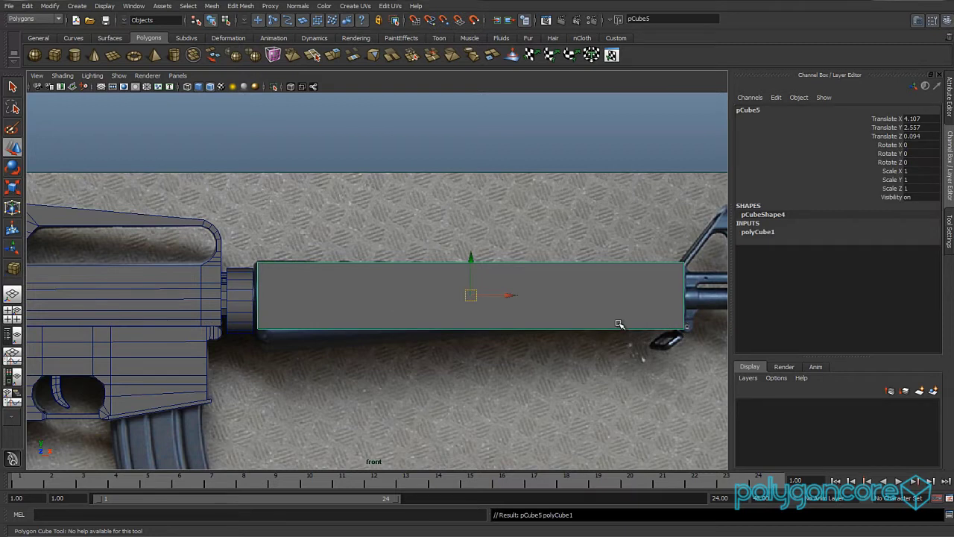
Make the handguard cube see-through and lower its rear bottom vertices to the underside of the handguard in the reference image.
key("alt+x")
key("w")
scroll(426, 341, "up", 4)
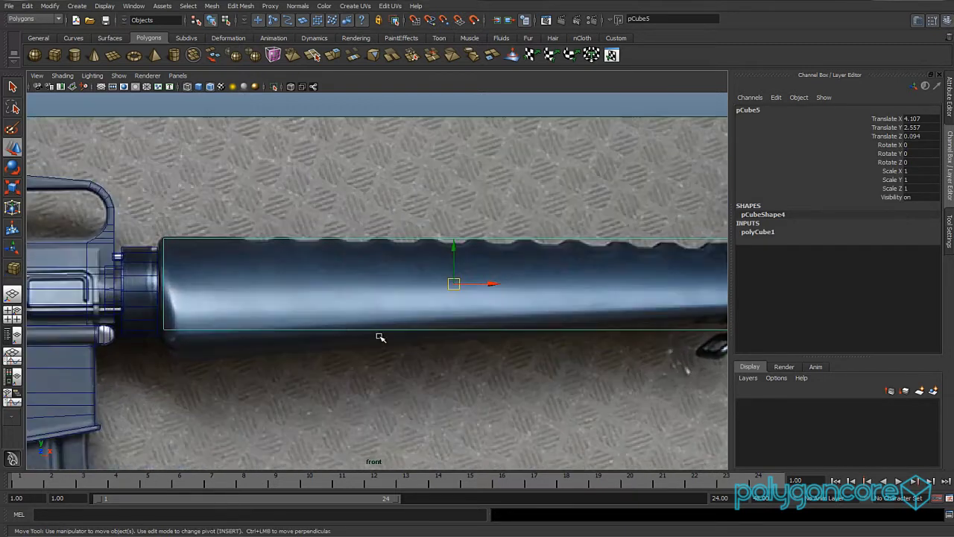
right_click_drag(330, 330, 208, 315)
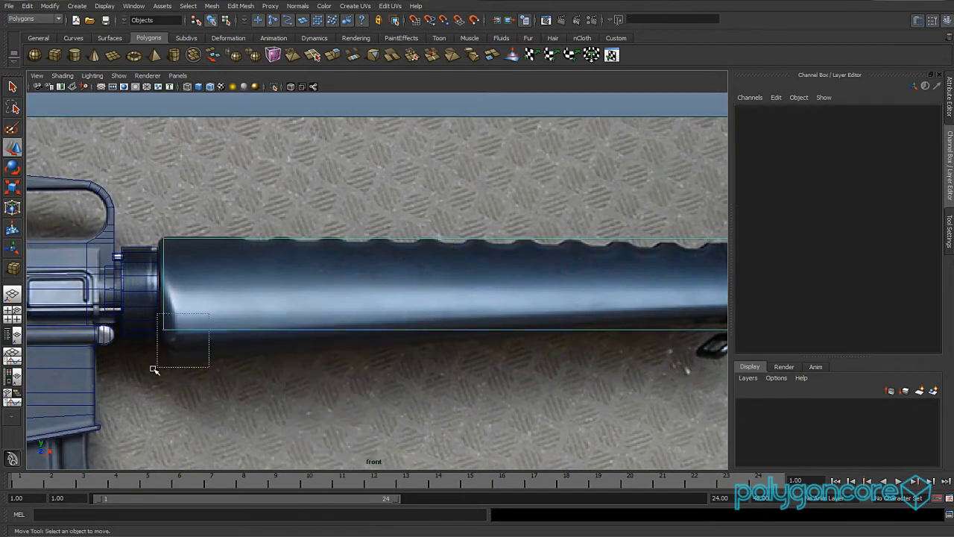
left_click_drag(154, 369, 155, 369)
left_click_drag(165, 299, 155, 379)
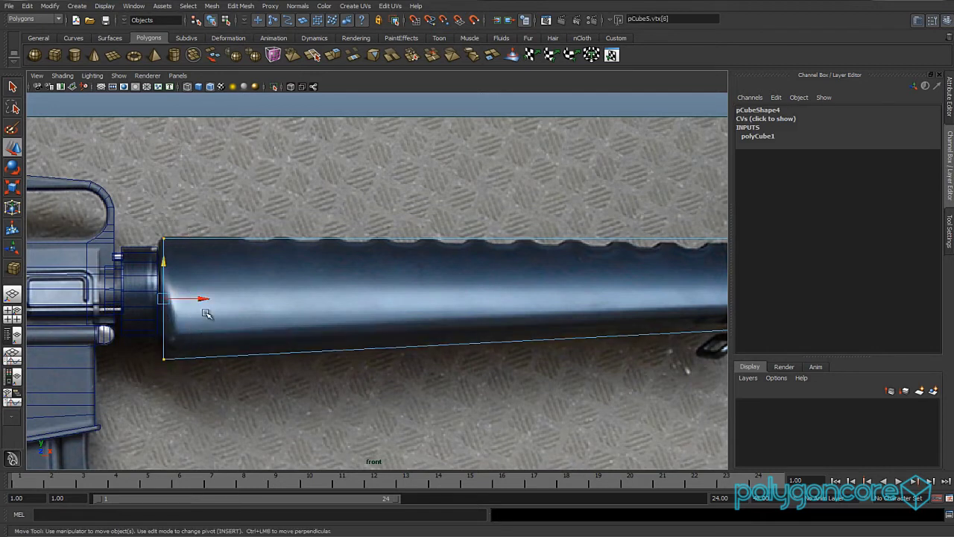
left_click_drag(205, 298, 200, 298)
Raise the cube's front bottom vertices to meet the handguard's underside near the front sight.
scroll(518, 343, "down", 2)
middle_click_drag(507, 344, 253, 340, "alt")
scroll(384, 309, "up", 4)
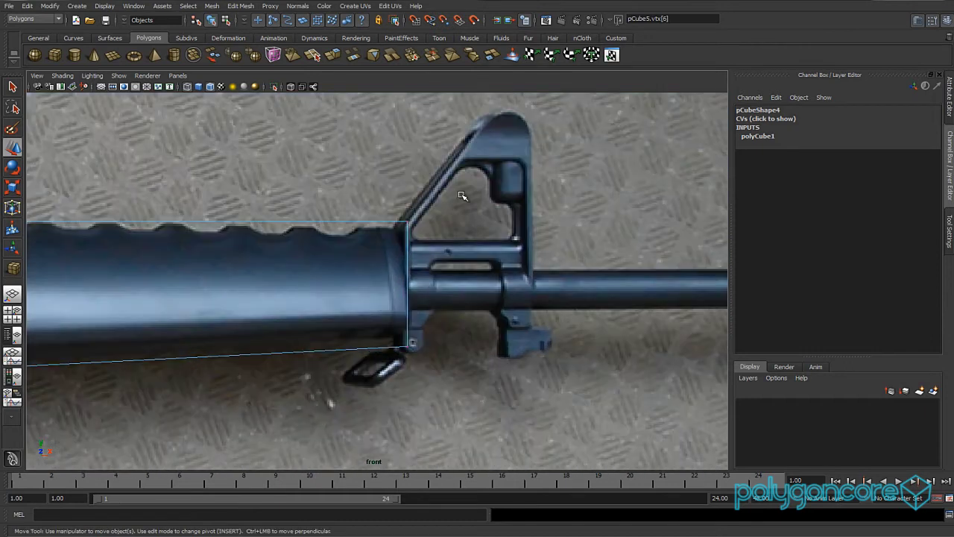
left_click_drag(366, 385, 365, 385)
left_click_drag(407, 313, 408, 299)
scroll(374, 320, "down", 5)
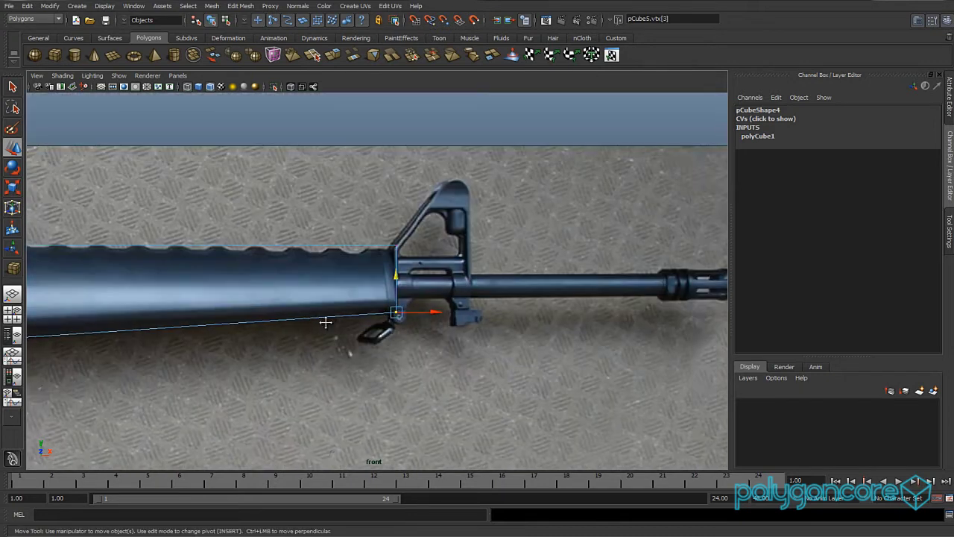
Fine-tune the height of the front bottom vertices so the underside follows the handguard's taper.
middle_click_drag(326, 322, 480, 342, "alt")
scroll(488, 342, "down", 3)
scroll(481, 341, "up", 4)
scroll(563, 306, "down", 4)
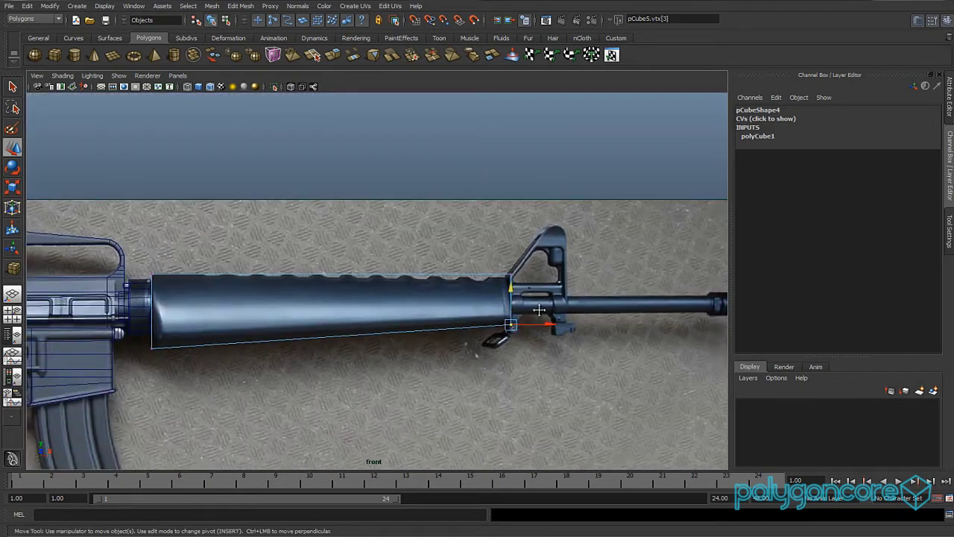
scroll(575, 307, "up", 3)
left_click(607, 298)
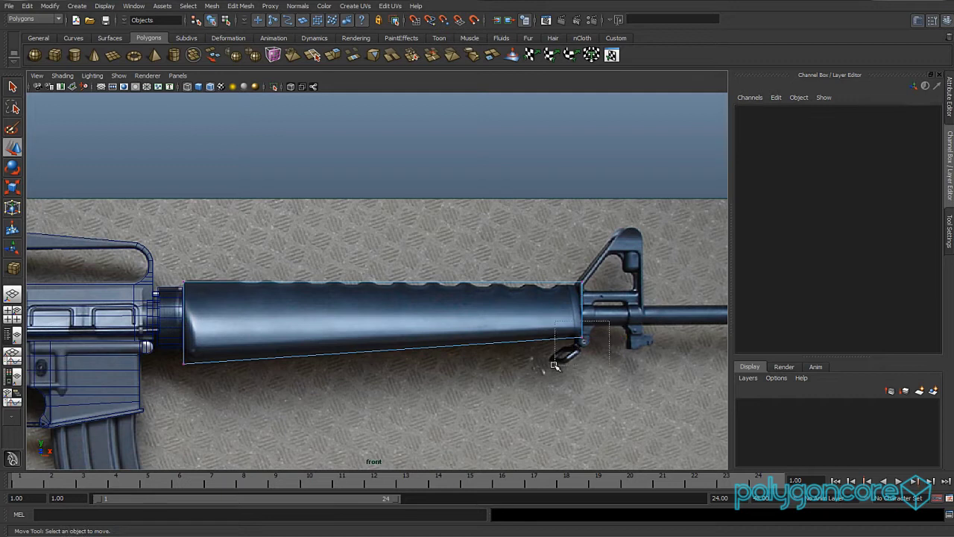
left_click_drag(556, 365, 558, 364)
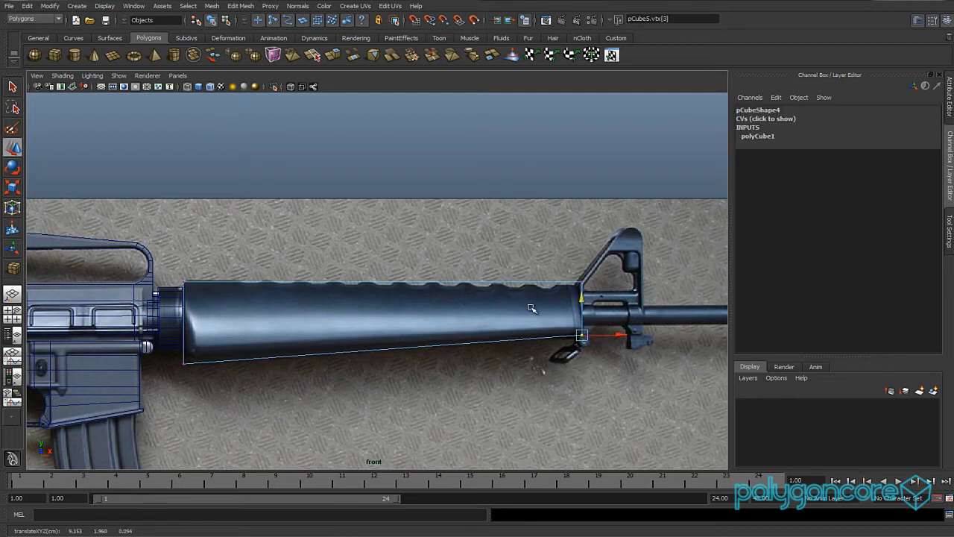
Adjust the cube's upper vertices vertically to line up with the handguard's top edge in the reference.
scroll(518, 319, "up", 3)
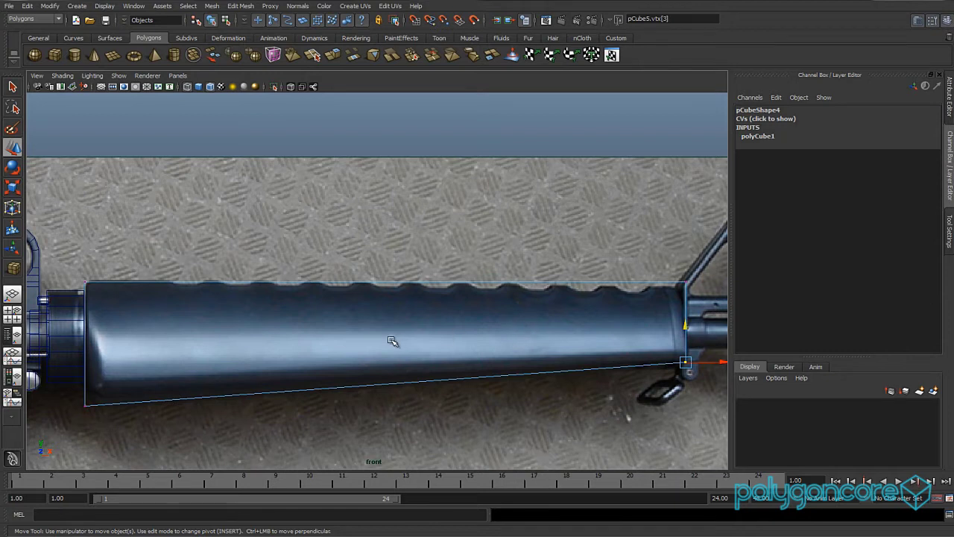
middle_click_drag(285, 343, 374, 356, "alt")
scroll(425, 348, "down", 3)
middle_click_drag(489, 343, 403, 351, "alt")
scroll(403, 351, "up", 1)
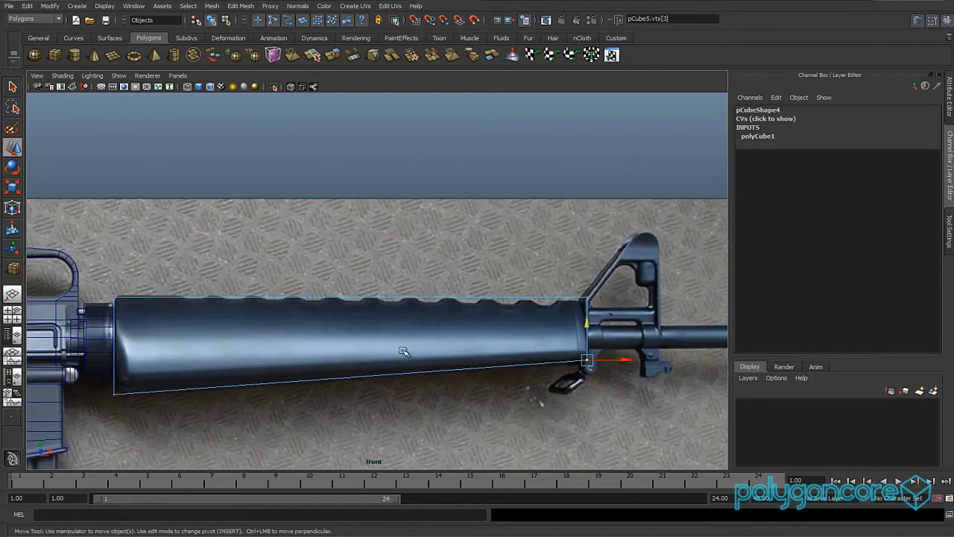
left_click_drag(593, 280, 108, 324)
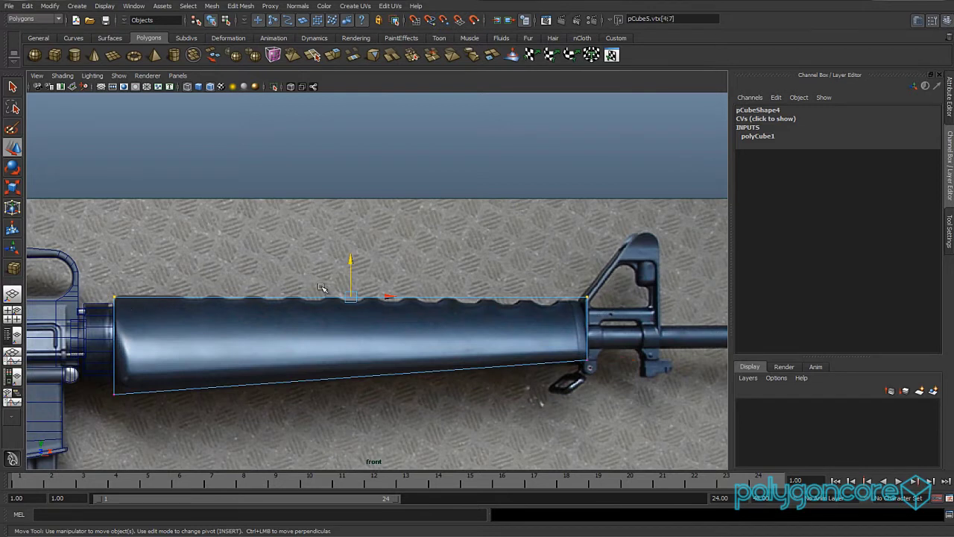
left_click_drag(354, 260, 354, 260)
scroll(359, 343, "down", 5)
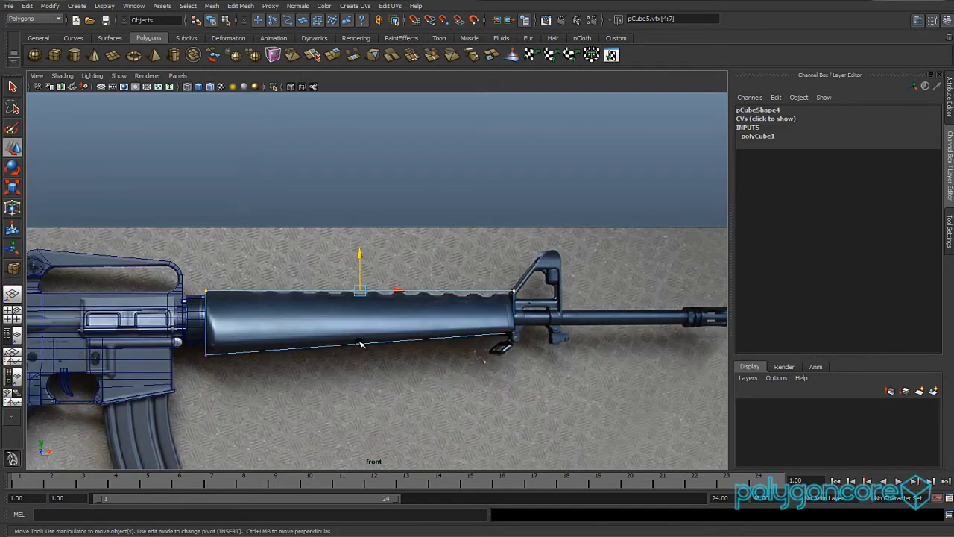
scroll(357, 347, "up", 3)
scroll(356, 353, "up", 2)
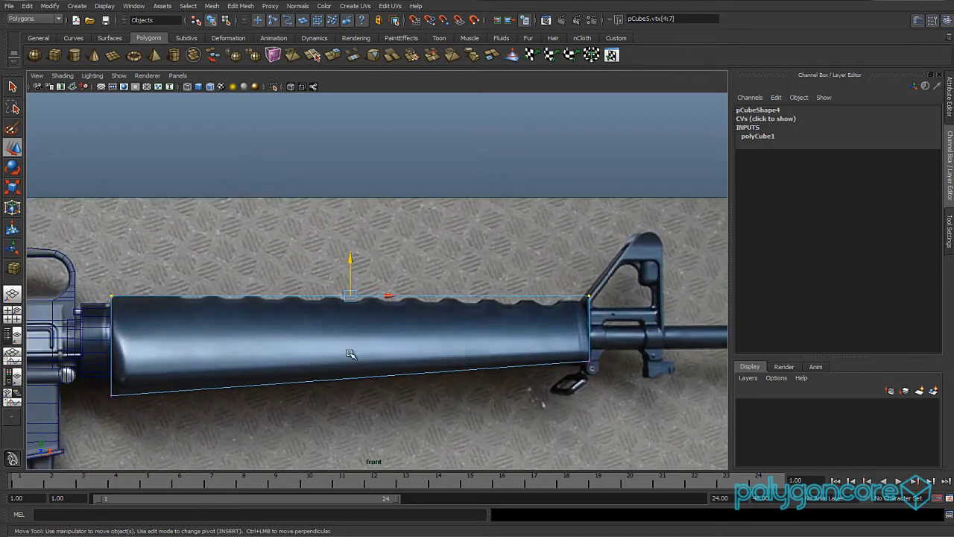
scroll(373, 358, "up", 4)
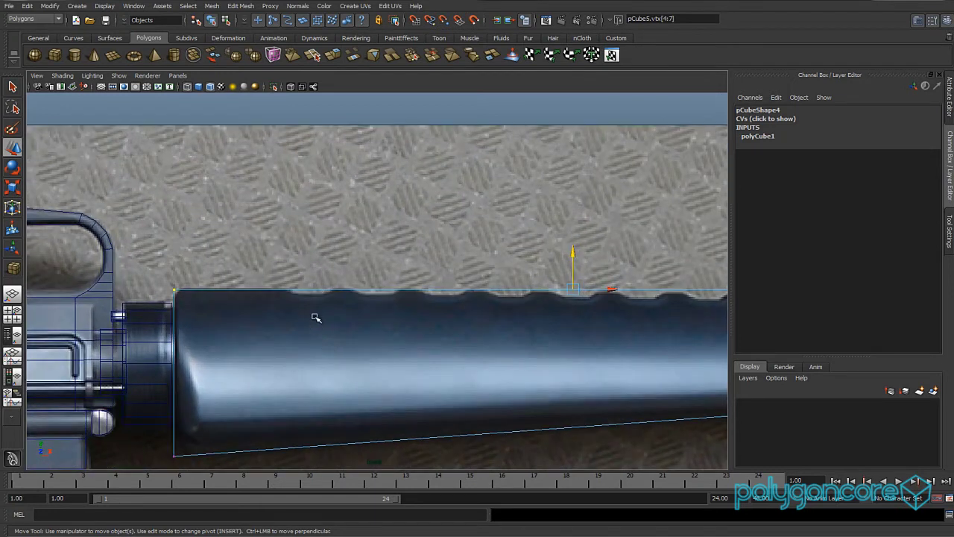
Return to object selection and insert edge loops through the handguard at the edges of the rearmost top grooves.
right_click(317, 286)
right_click_drag(319, 290, 365, 278)
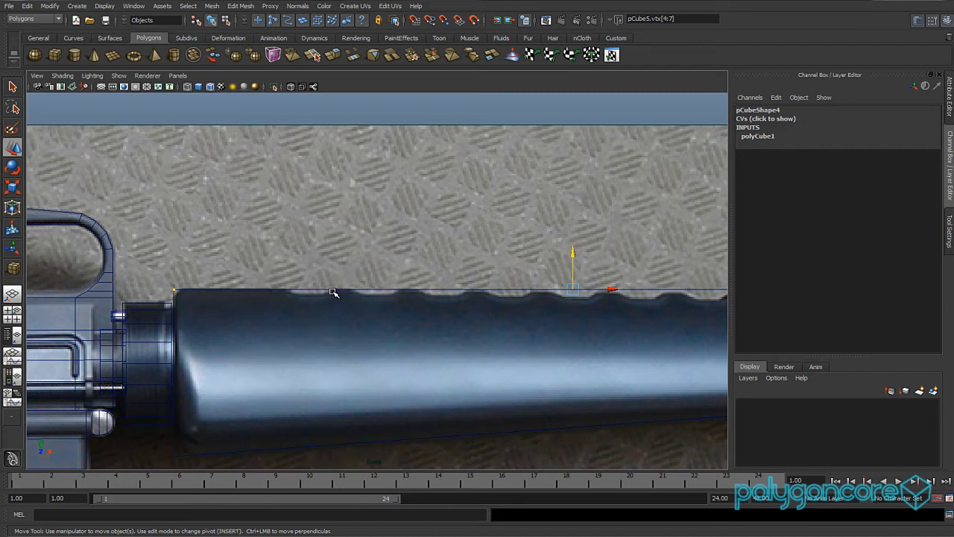
left_click(335, 292)
left_click(311, 289)
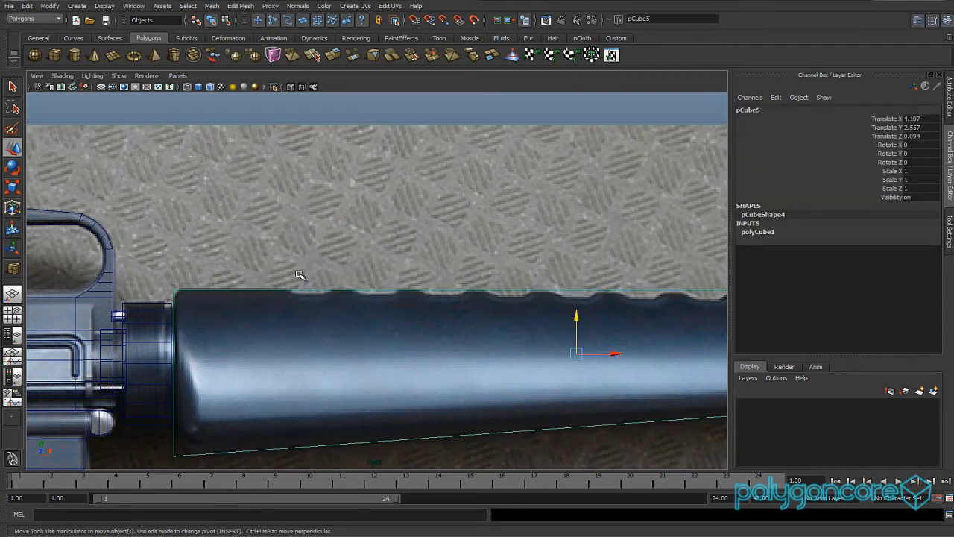
left_click(240, 6)
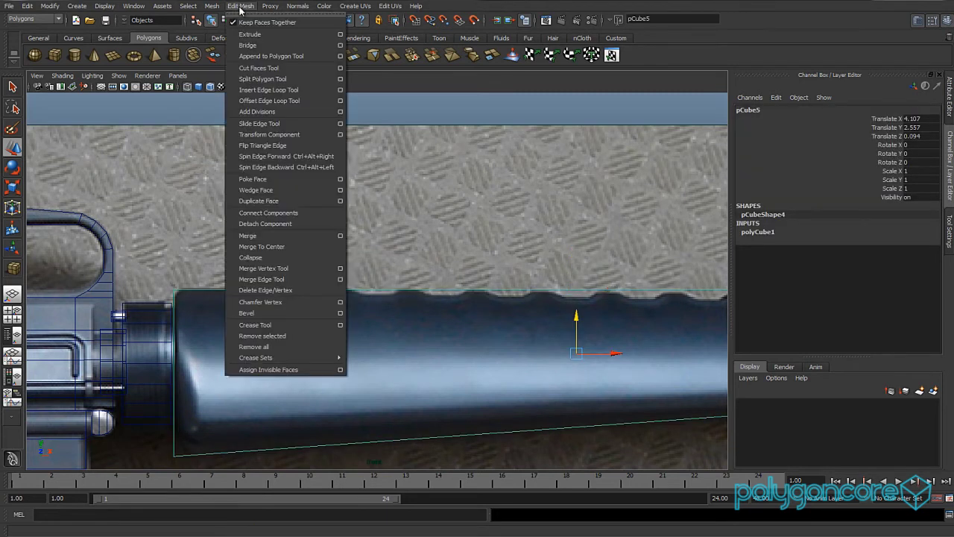
left_click(268, 89)
scroll(313, 304, "up", 3)
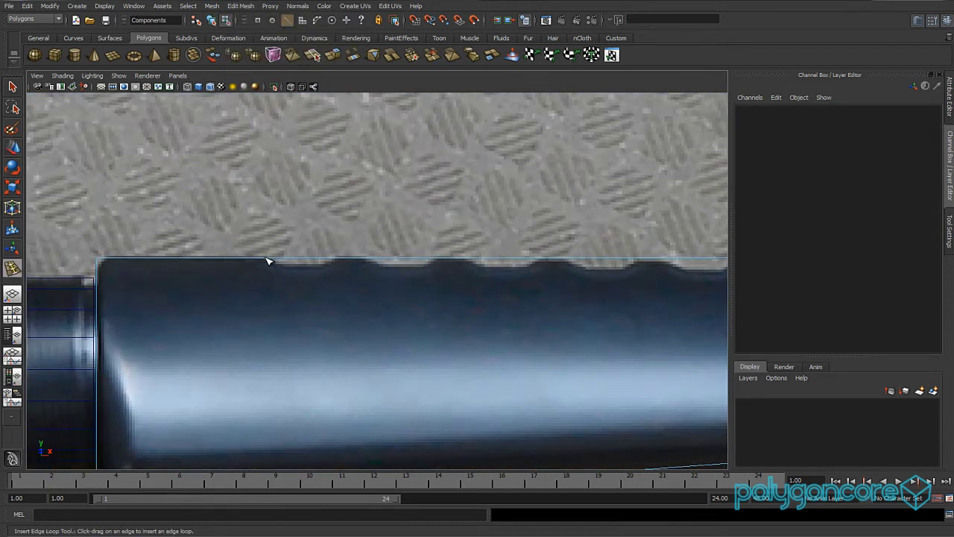
left_click_drag(268, 261, 380, 262)
left_click(424, 262)
left_click(436, 262)
left_click(460, 261)
left_click_drag(481, 262, 478, 259)
Continue inserting edge loops at both edges and slopes of the next grooves toward the handguard's middle.
middle_click_drag(522, 295, 381, 290, "alt")
scroll(381, 290, "up", 2)
left_click(390, 249)
left_click(406, 248)
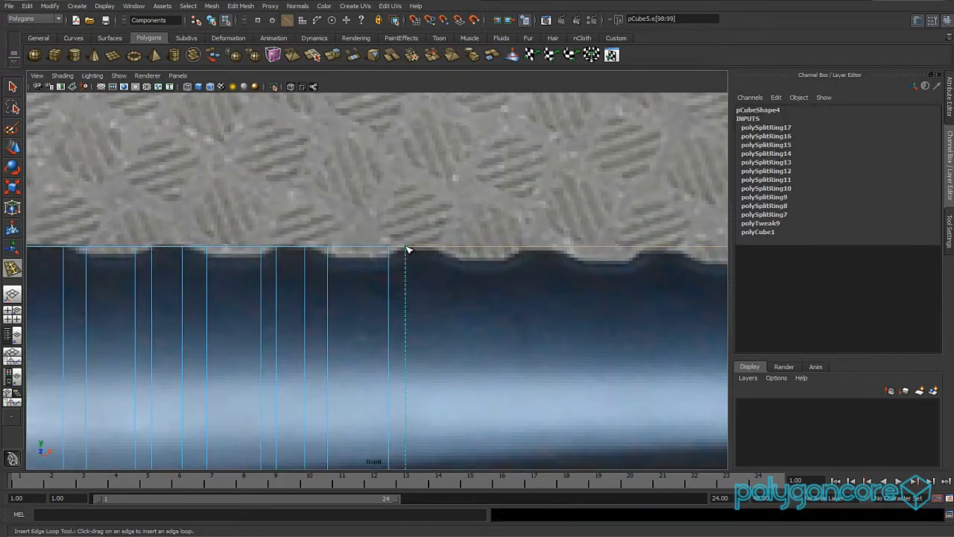
left_click(438, 248)
left_click(456, 249)
left_click_drag(511, 248, 508, 248)
left_click(521, 248)
left_click(555, 249)
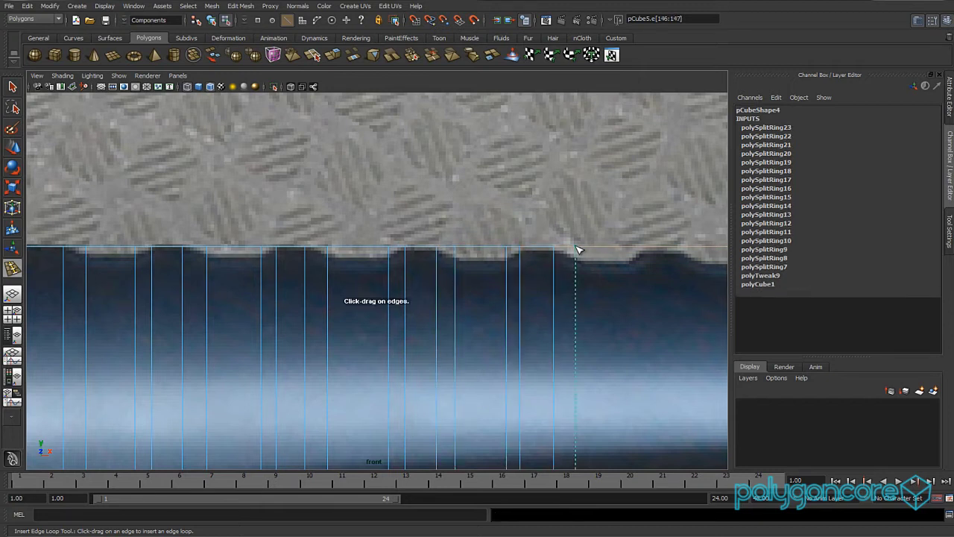
left_click(578, 248)
Insert edge loops marking the start and end of the grooves just past the handguard's middle.
middle_click_drag(604, 269, 379, 251, "alt")
scroll(379, 252, "up", 1)
left_click(410, 225)
left_click(423, 224)
left_click(459, 224)
left_click(477, 225)
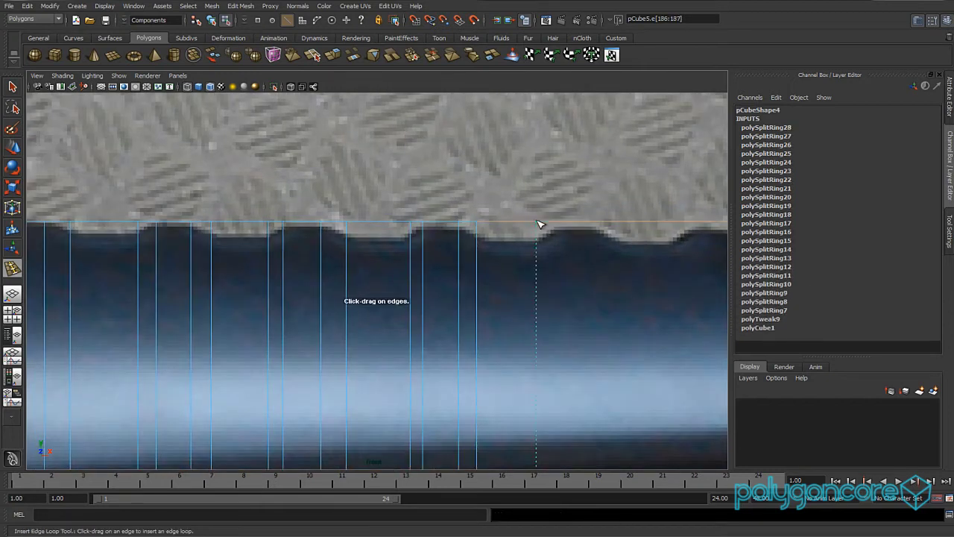
left_click(538, 224)
left_click(555, 224)
Insert six more edge loops along the following grooves in the front half of the handguard.
middle_click_drag(589, 226, 404, 221, "alt")
left_click(404, 220)
left_click(427, 220)
left_click(485, 221)
left_click(503, 220)
left_click(540, 221)
left_click(562, 220)
Insert the remaining edge loops for the last grooves nearest the front sight.
middle_click_drag(562, 221, 366, 238, "alt")
left_click(377, 221)
left_click(463, 217)
left_click(583, 218)
middle_click_drag(583, 218, 390, 218, "alt")
left_click(413, 217)
left_click(471, 217)
left_click(492, 217)
left_click(538, 217)
Shift the edge loops at the rear grooves along the handguard's length to match the reference contour.
key("w")
scroll(422, 274, "down", 6)
middle_click_drag(231, 298, 475, 285, "alt")
scroll(321, 294, "up", 5)
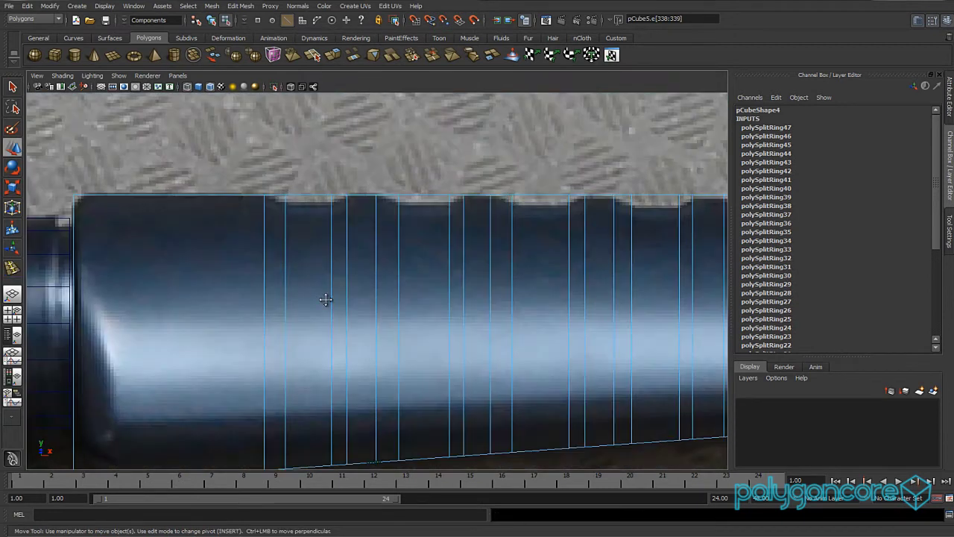
middle_click_drag(326, 300, 339, 291, "alt")
scroll(314, 290, "up", 1)
double_click(338, 260)
left_click_drag(380, 328, 431, 323)
double_click(388, 279)
middle_click_drag(450, 315, 371, 318, "alt")
double_click(398, 275)
double_click(385, 267)
left_click_drag(419, 318, 422, 317)
Slide the edge loops around the middle grooves lengthwise onto the groove edges in the reference image.
middle_click_drag(445, 303, 342, 302, "alt")
double_click(367, 268)
left_click_drag(405, 315, 402, 314)
middle_click_drag(451, 304, 345, 304, "alt")
double_click(380, 280)
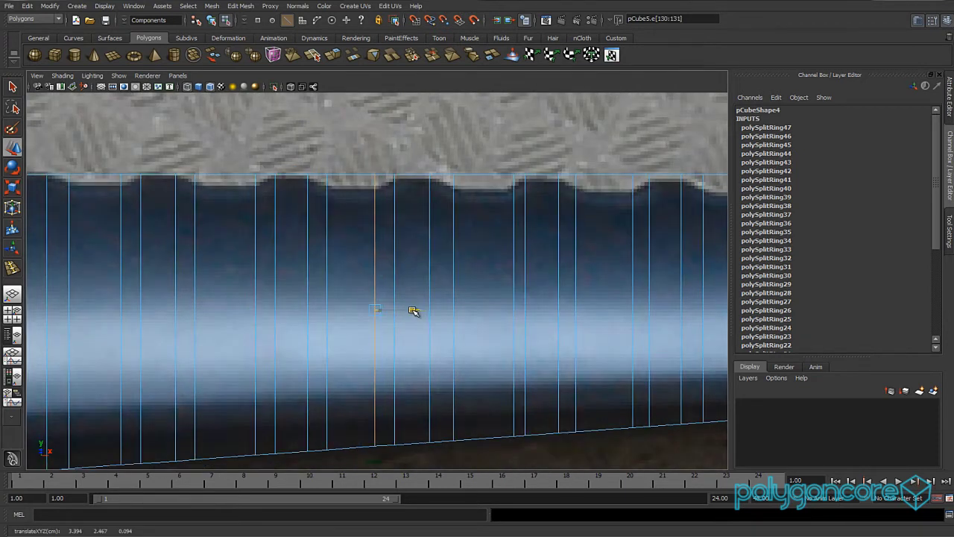
middle_click_drag(413, 311, 443, 309, "alt")
left_click_drag(380, 308, 434, 304)
Reposition the edge loops around the front grooves lengthwise to match the groove edges in the reference image.
middle_click_drag(416, 329, 271, 326, "alt")
left_click_drag(206, 310, 184, 304)
left_click_drag(235, 302, 233, 302)
middle_click_drag(410, 322, 367, 322, "alt")
left_click_drag(341, 306, 322, 302)
left_click_drag(369, 298, 368, 298)
left_click_drag(450, 292, 488, 291)
middle_click_drag(581, 285, 445, 293, "alt")
left_click(445, 293)
left_click(567, 292)
Select only the top faces between the groove loops and move them down to form the scalloped grooves.
right_click_drag(443, 276, 442, 179)
left_click(550, 184)
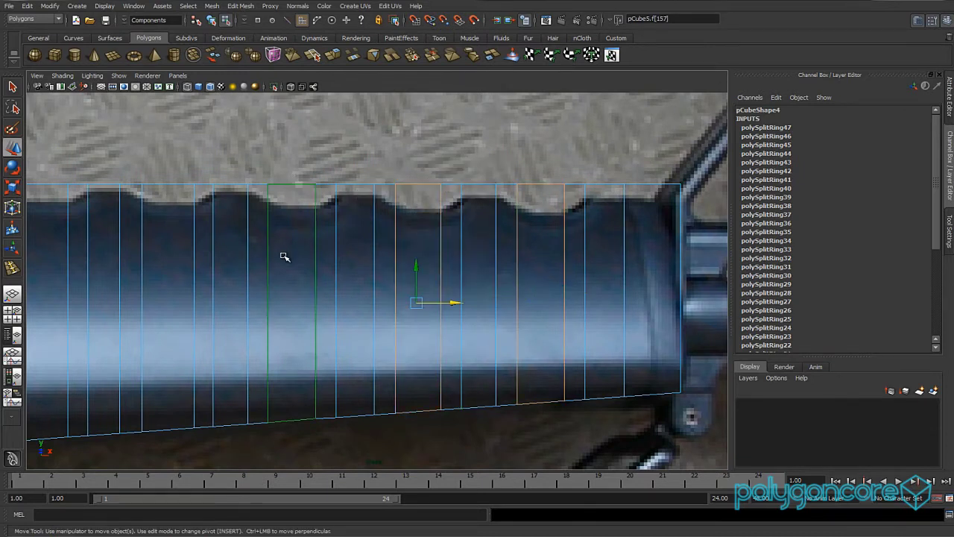
middle_click_drag(283, 256, 492, 276, "alt")
left_click(375, 215, "shift")
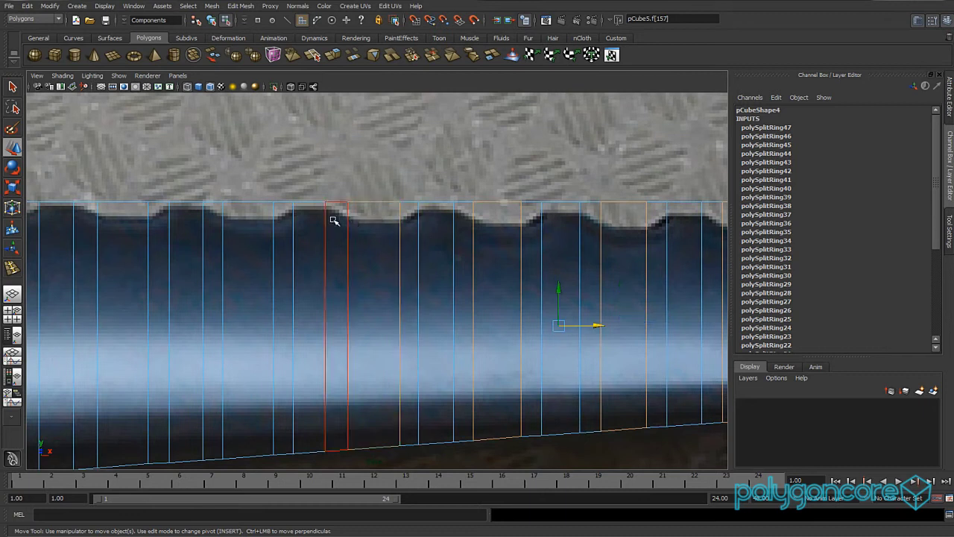
left_click(248, 214, "shift")
left_click(128, 215, "shift")
middle_click_drag(177, 278, 573, 303, "alt")
left_click(395, 244, "shift")
left_click(269, 242, "shift")
middle_click_drag(173, 299, 355, 269, "alt")
scroll(492, 325, "down", 8)
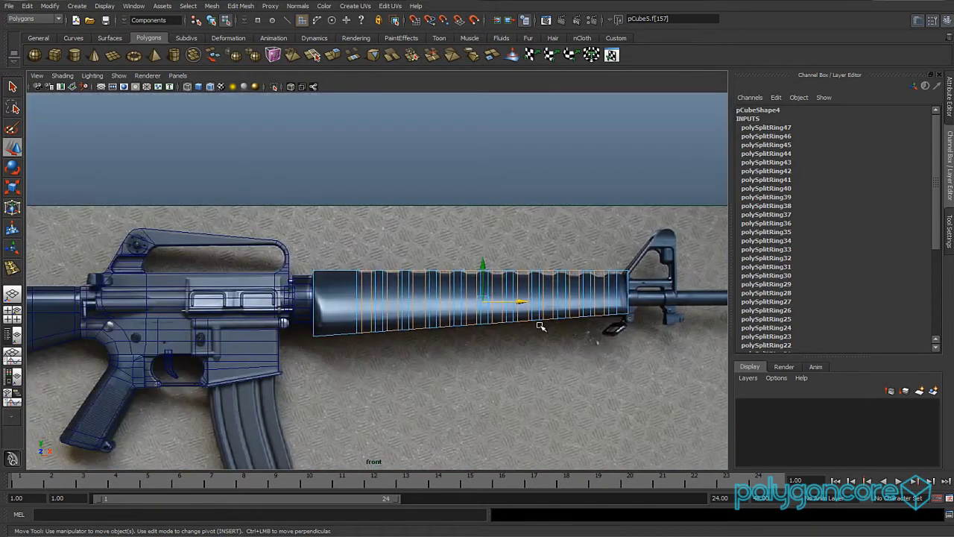
middle_click_drag(649, 357, 576, 361, "alt")
scroll(576, 361, "up", 1)
left_click_drag(230, 302, 233, 301, "ctrl")
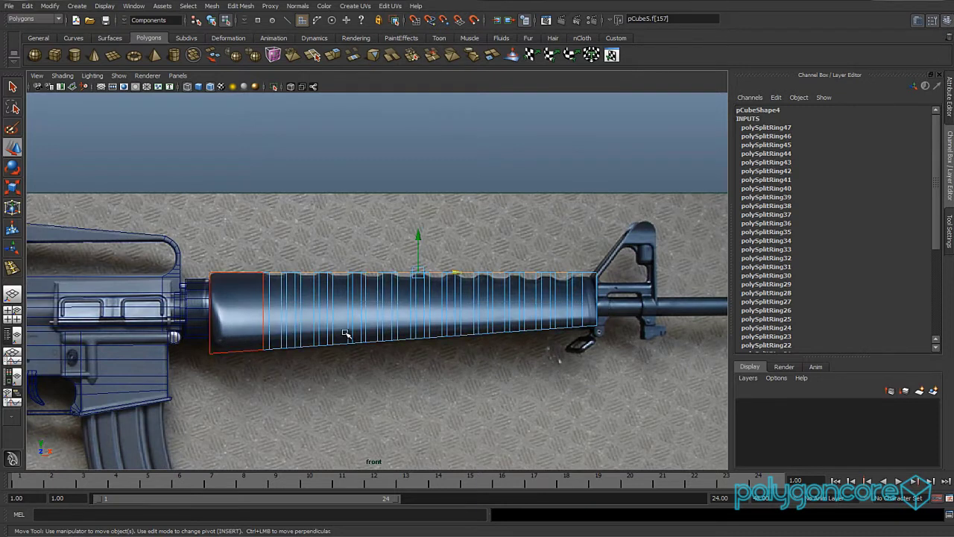
scroll(354, 336, "up", 5)
left_click_drag(475, 235, 480, 228)
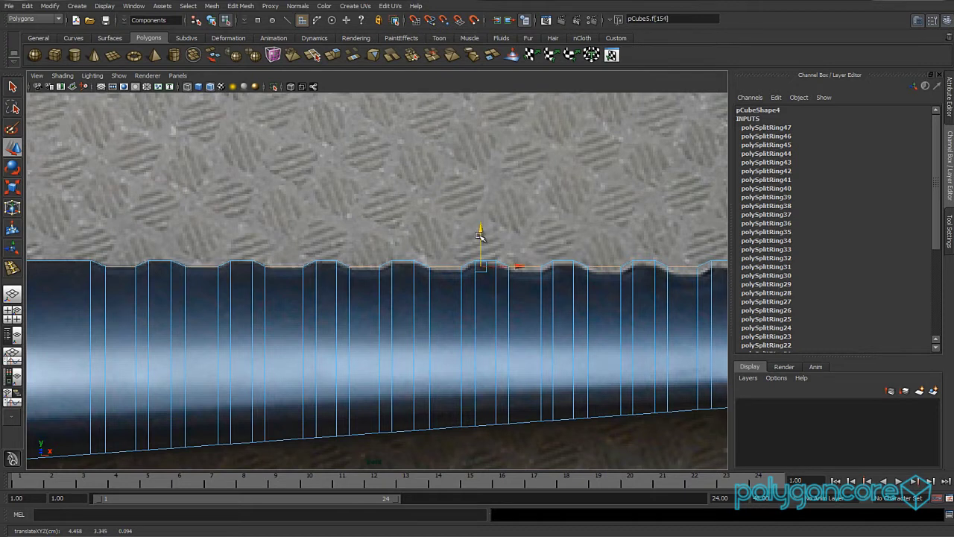
scroll(271, 279, "down", 8)
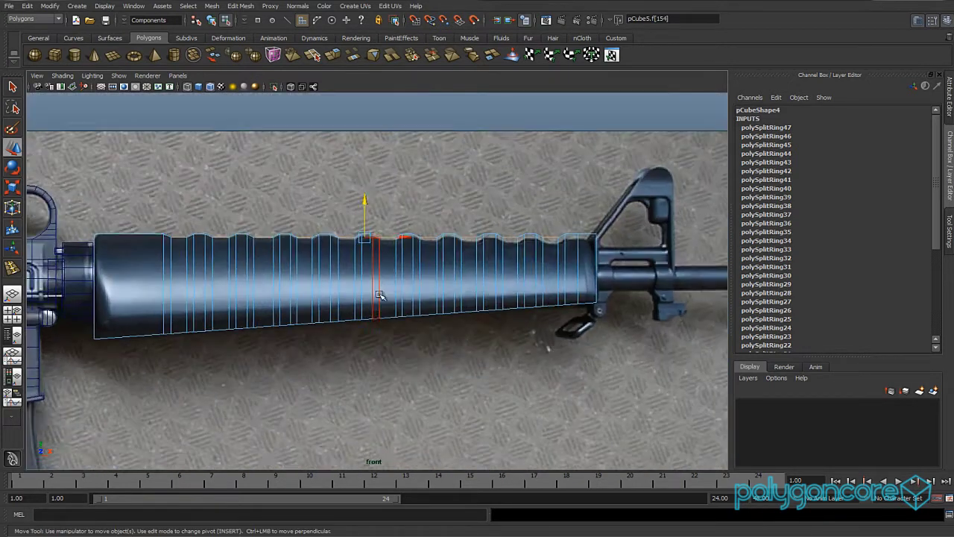
scroll(379, 294, "down", 3)
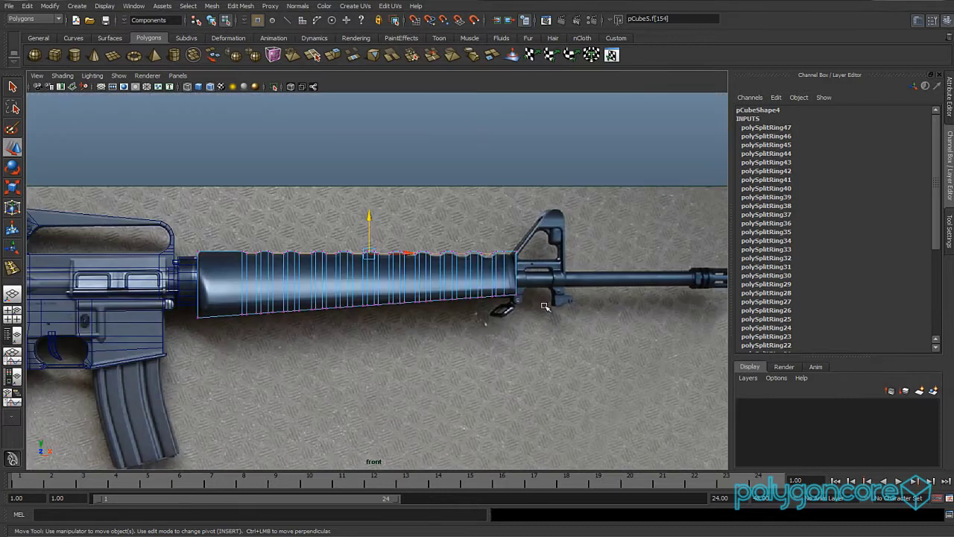
Select all vertices along the handguard's bottom edge and flatten them into a straight line by scaling vertically.
left_click_drag(203, 345, 189, 348)
scroll(329, 336, "up", 2)
key("t")
key("r")
left_click_drag(350, 366, 350, 314)
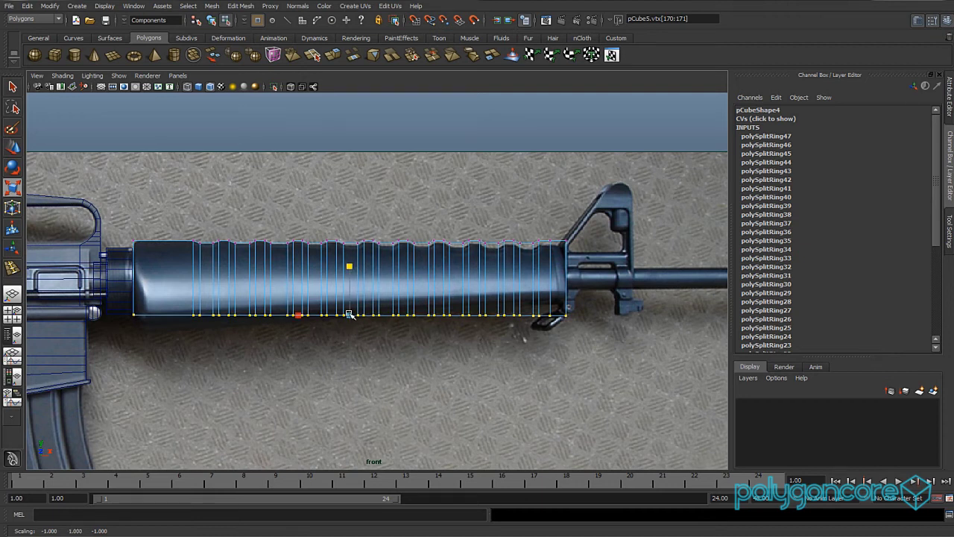
Rotate the row of bottom vertices to follow the sloping underside of the handguard in the reference.
scroll(372, 342, "up", 2)
key("e")
left_click_drag(384, 299, 382, 294)
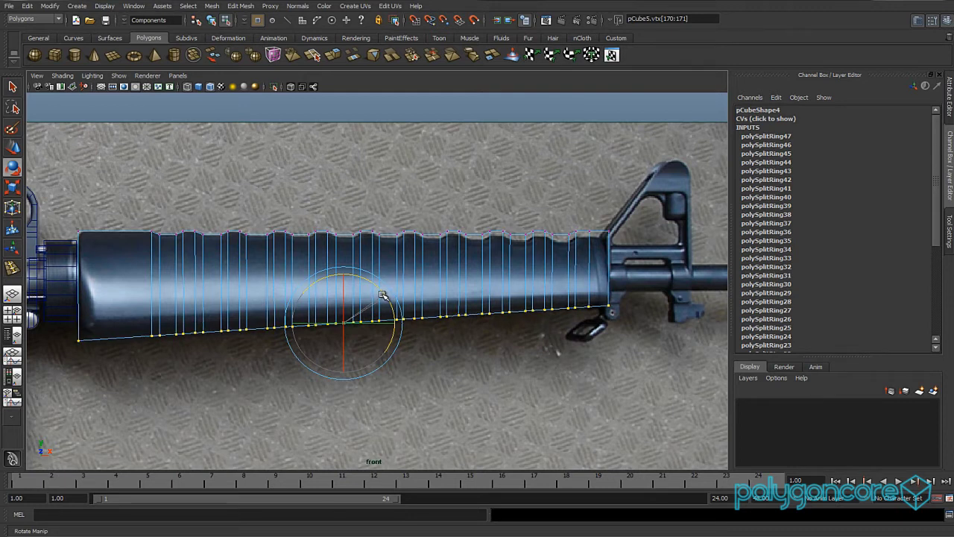
scroll(377, 333, "up", 5)
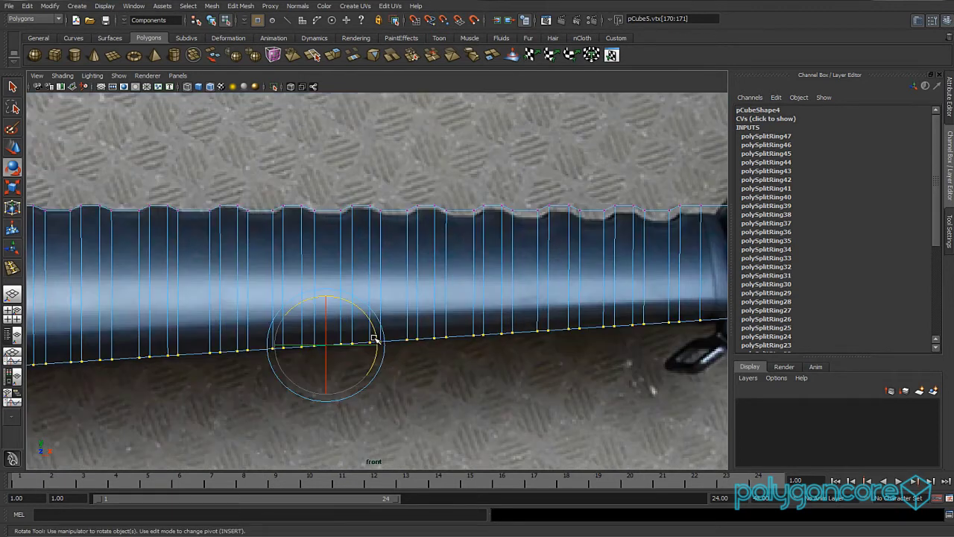
scroll(344, 332, "down", 3)
middle_click_drag(347, 331, 411, 335, "alt")
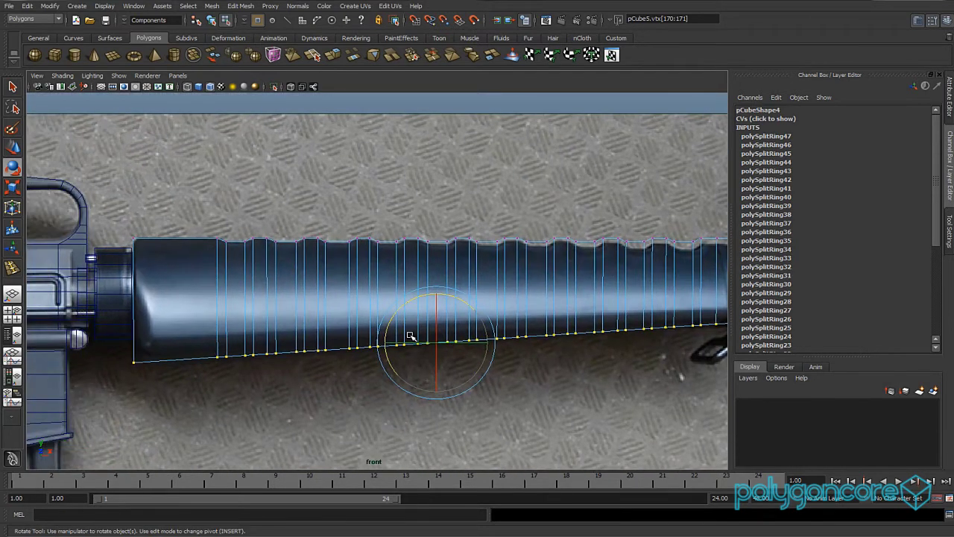
scroll(411, 334, "up", 1)
key("w")
Widen the handguard object across the rifle to a Z scale of about 10.18 and center it on the receiver at Z 0.21.
key("space")
mouse_move(358, 304)
left_mouse_down()
mouse_move(357, 277)
mouse_move(428, 333)
mouse_move(424, 342)
left_mouse_up()
key("5")
scroll(373, 282, "down", 5)
middle_click_drag(423, 342, 407, 319, "alt")
left_click_drag(406, 318, 275, 307, "alt")
key("F8")
key("r")
key("space")
right_click_drag(305, 309, 231, 309, "alt")
middle_click_drag(503, 320, 395, 325, "alt")
right_click_drag(416, 336, 492, 351, "alt")
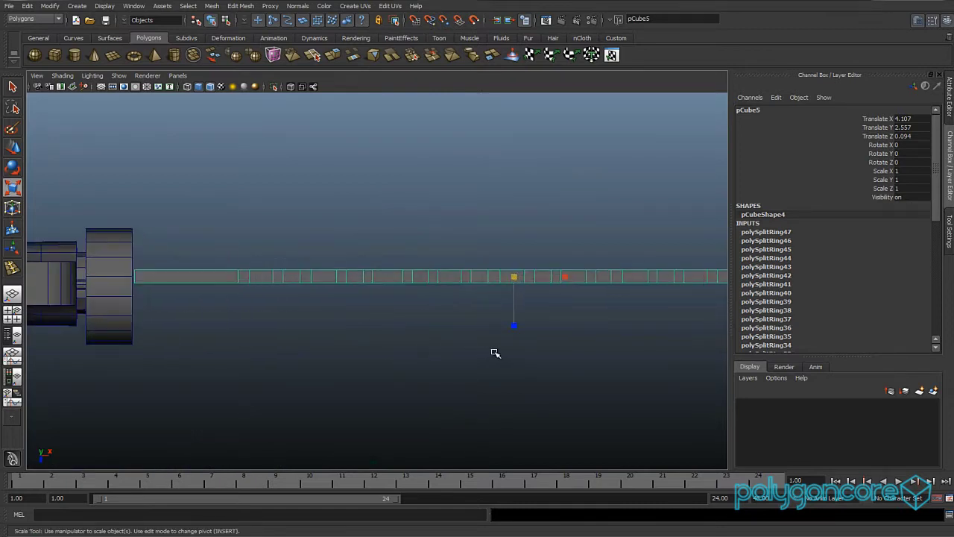
left_click_drag(514, 325, 514, 351)
key("w")
key("r")
scroll(460, 365, "down", 2)
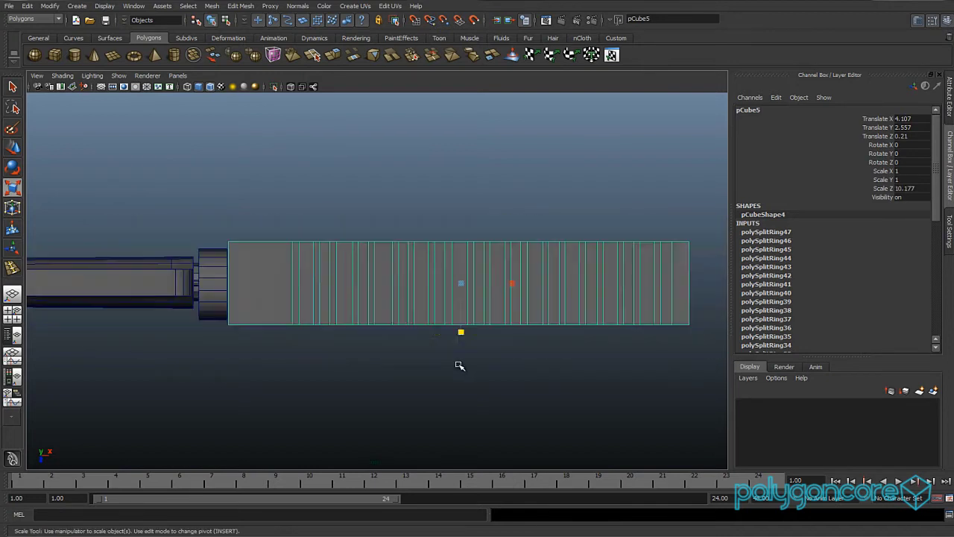
Select the two lengthwise bottom edges of the handguard in the perspective view.
key("w")
key("space")
left_click_drag(459, 365, 261, 313)
right_click_drag(243, 309, 214, 304)
left_click_drag(248, 325, 235, 308, "alt")
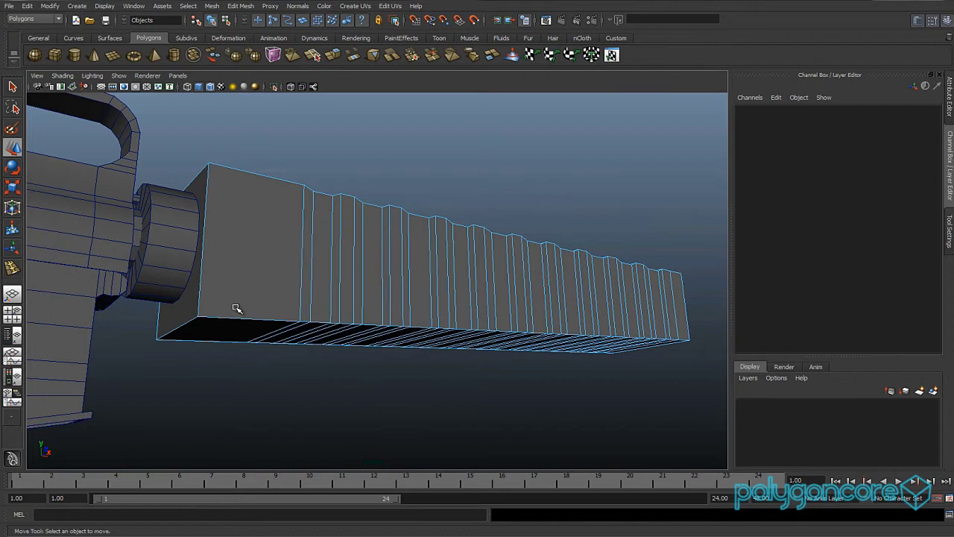
left_click(190, 323)
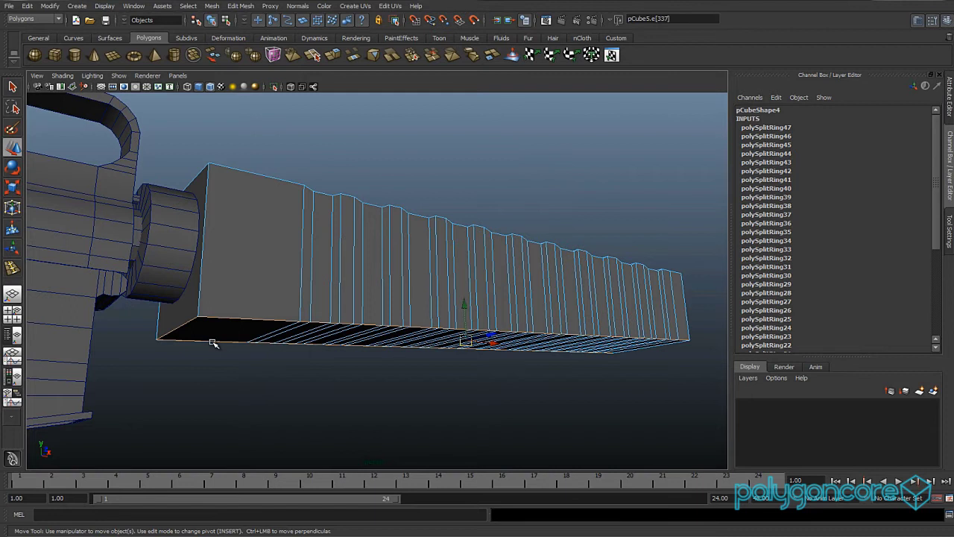
left_click_drag(291, 351, 274, 386, "alt")
Bevel the selected bottom edges with an offset of 0.61 and 2 segments.
key("space")
scroll(289, 385, "down", 8)
middle_click_drag(409, 378, 263, 365, "alt")
scroll(264, 365, "up", 3)
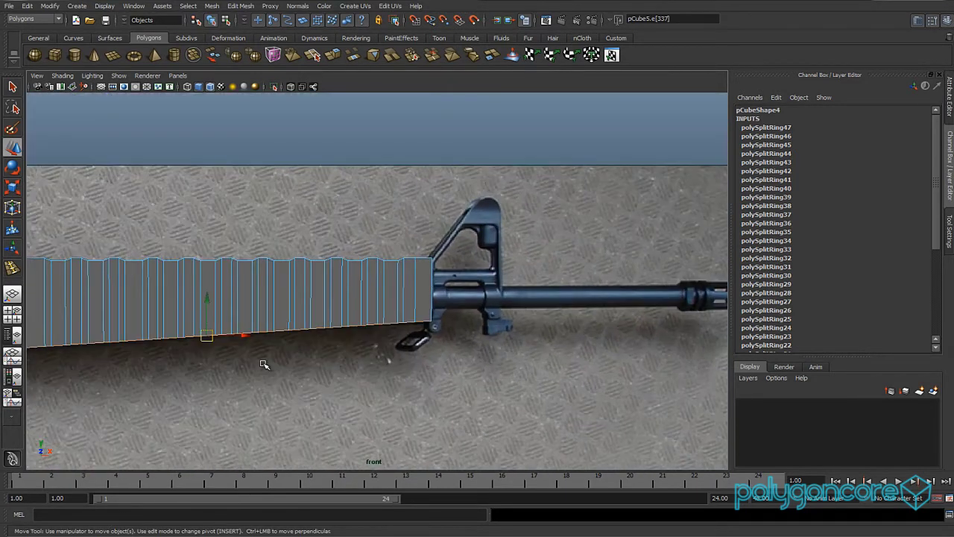
key("4")
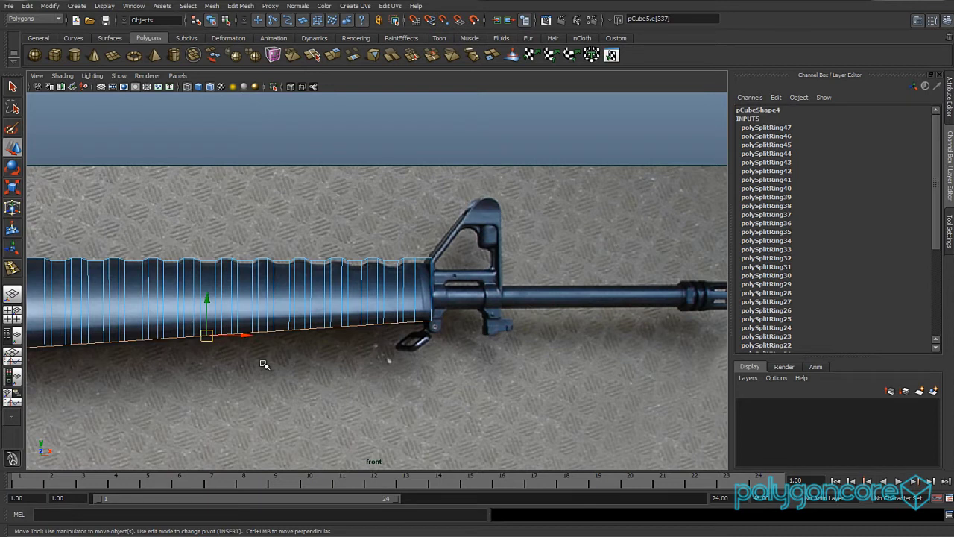
key("alt+x")
key("space")
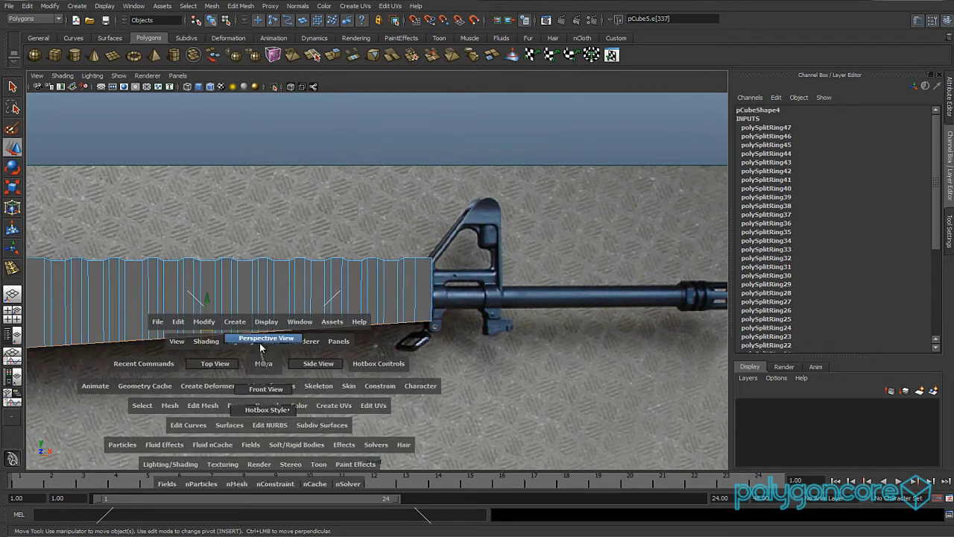
left_click_drag(259, 343, 260, 341)
left_click_drag(462, 357, 464, 350, "alt")
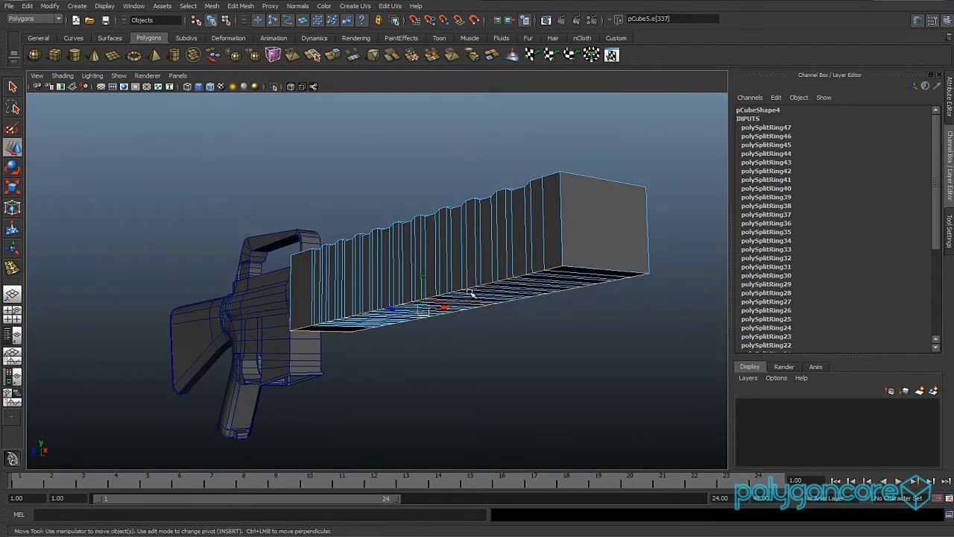
right_click_drag(472, 289, 504, 290, "shift")
left_click_drag(520, 293, 445, 359, "alt")
left_click(885, 145)
mouse_move(571, 324)
middle_mouse_down()
mouse_move(557, 320)
mouse_move(584, 317)
middle_mouse_up()
left_click(897, 163)
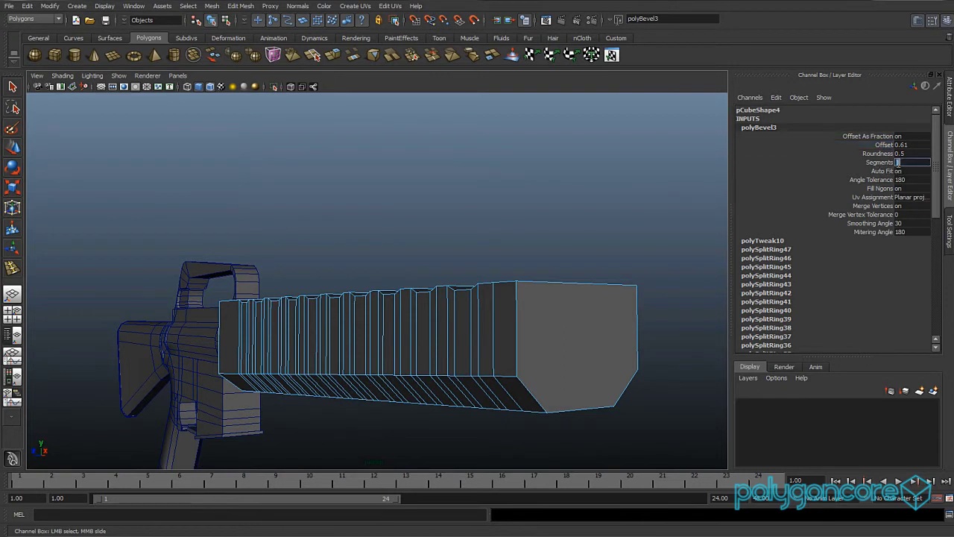
type("3")
key("Return")
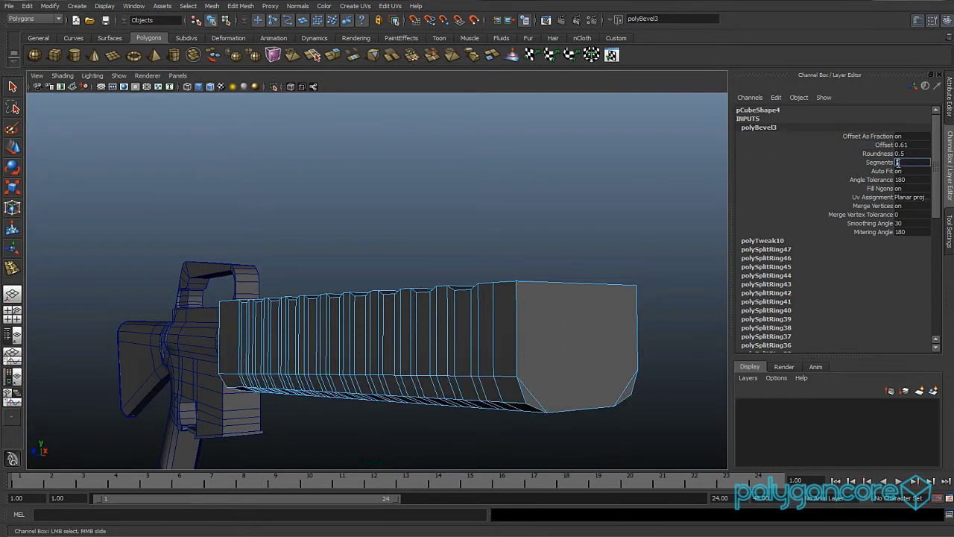
Adjust the bottom bevel's offset to 0.85, comparing the lower rear corner with the reference image.
left_click(884, 145)
middle_click_drag(550, 298, 570, 299)
left_click_drag(570, 299, 490, 337, "alt")
key("space")
scroll(419, 333, "down", 3)
middle_click_drag(438, 319, 625, 321, "alt")
scroll(363, 319, "up", 2)
right_click_drag(363, 319, 405, 309, "alt")
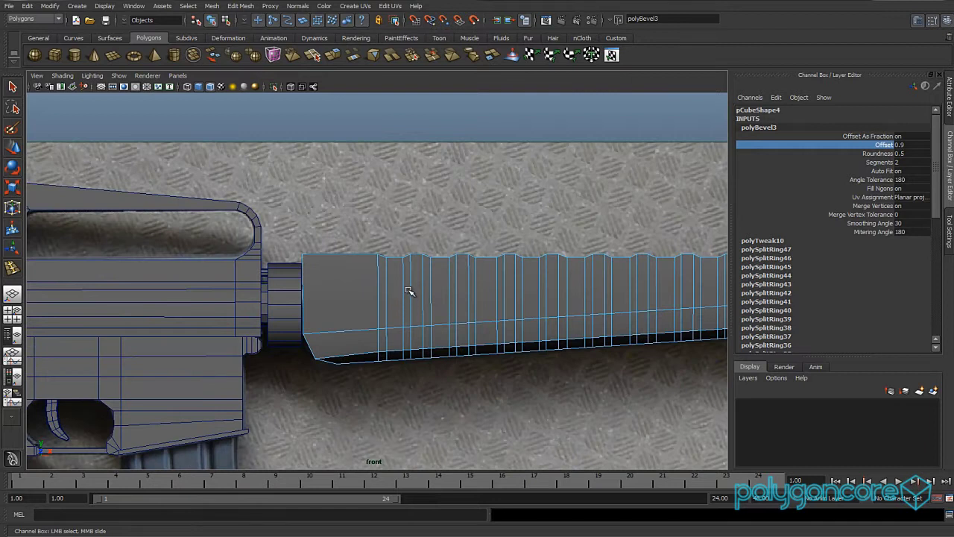
key("4")
scroll(409, 291, "up", 4)
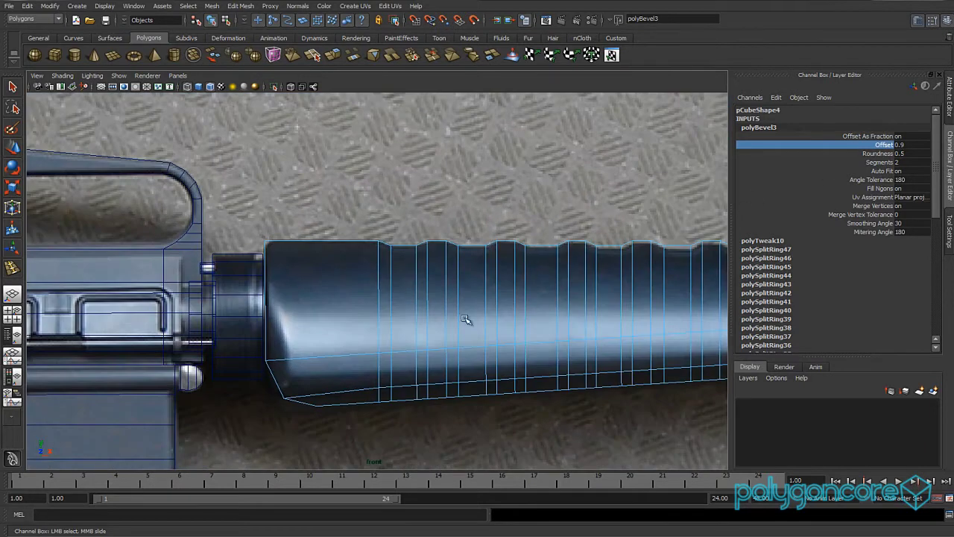
middle_click_drag(397, 320, 395, 322)
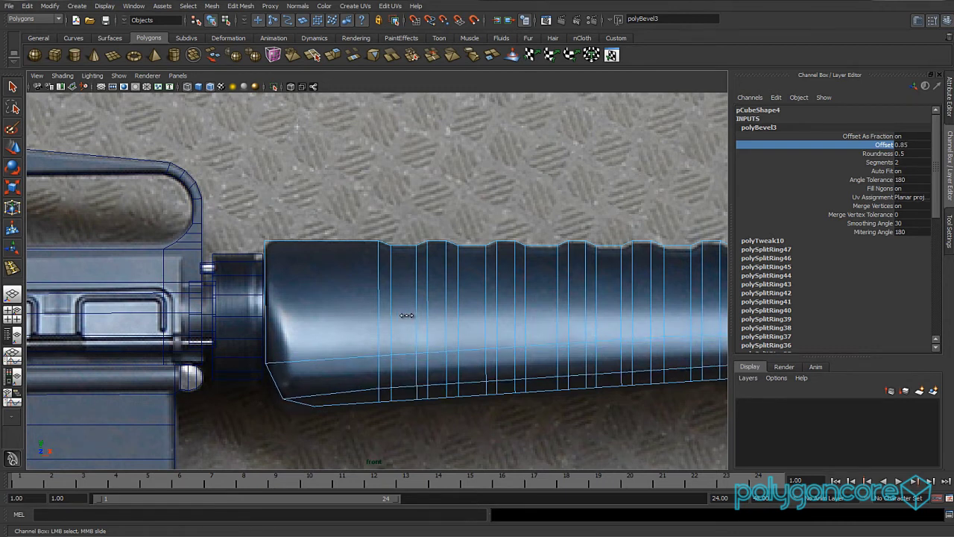
scroll(376, 336, "up", 1)
scroll(378, 336, "down", 6)
middle_click_drag(473, 345, 326, 359, "alt")
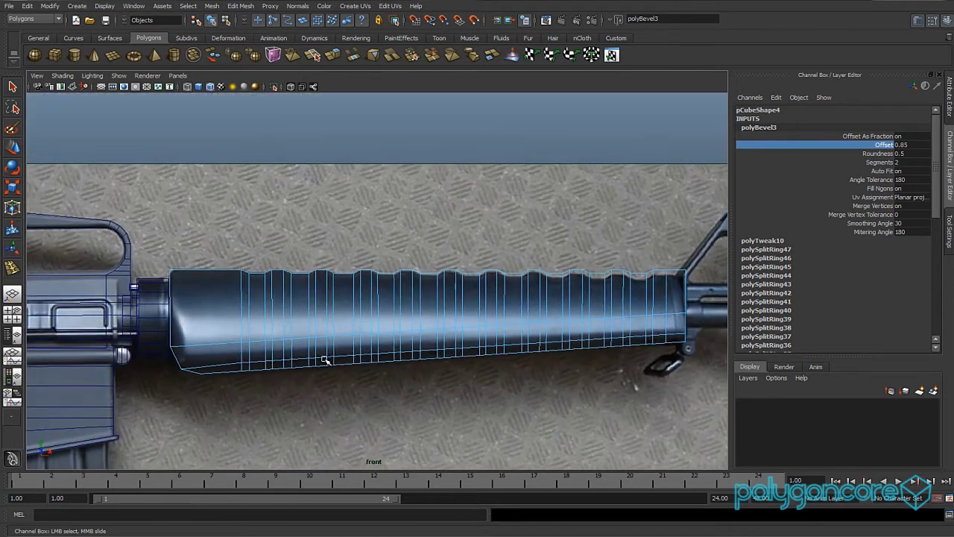
scroll(325, 359, "up", 3)
middle_click_drag(424, 356, 328, 355, "alt")
scroll(327, 353, "up", 1)
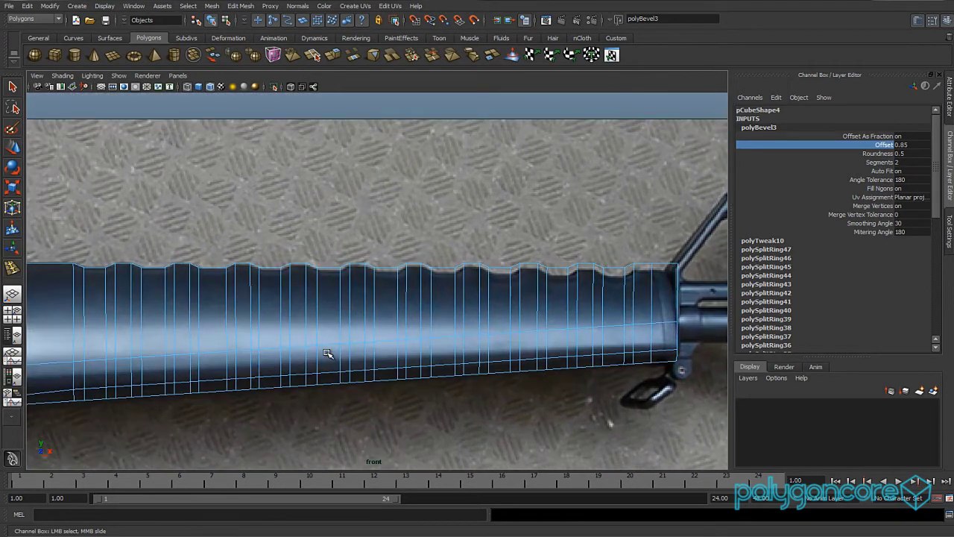
Select the handguard's lengthwise top edges together with the vertical corner edges at its rear end on both sides.
key("space")
left_click_drag(327, 346, 340, 366)
key("5")
scroll(311, 345, "up", 4)
right_click_drag(341, 366, 233, 360, "alt")
left_click_drag(232, 361, 443, 362, "alt")
scroll(372, 367, "up", 2)
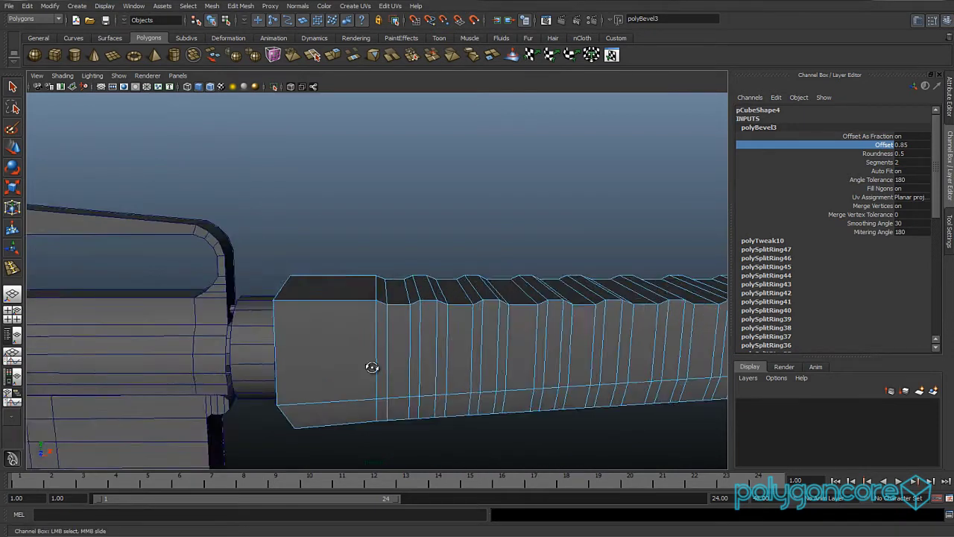
left_click_drag(372, 366, 409, 358, "alt")
right_click_drag(351, 341, 358, 347)
key("w")
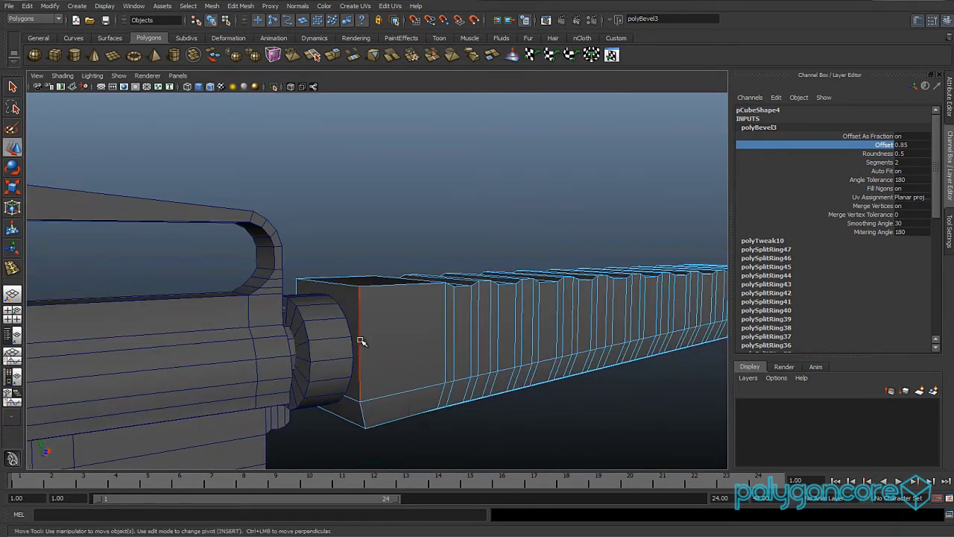
left_click(359, 336)
mouse_move(362, 335)
left_mouse_down("alt")
mouse_move(351, 313)
mouse_move(380, 347)
mouse_move(458, 373)
mouse_move(414, 339)
mouse_move(415, 356)
mouse_move(323, 341)
mouse_move(360, 325)
left_mouse_up("alt")
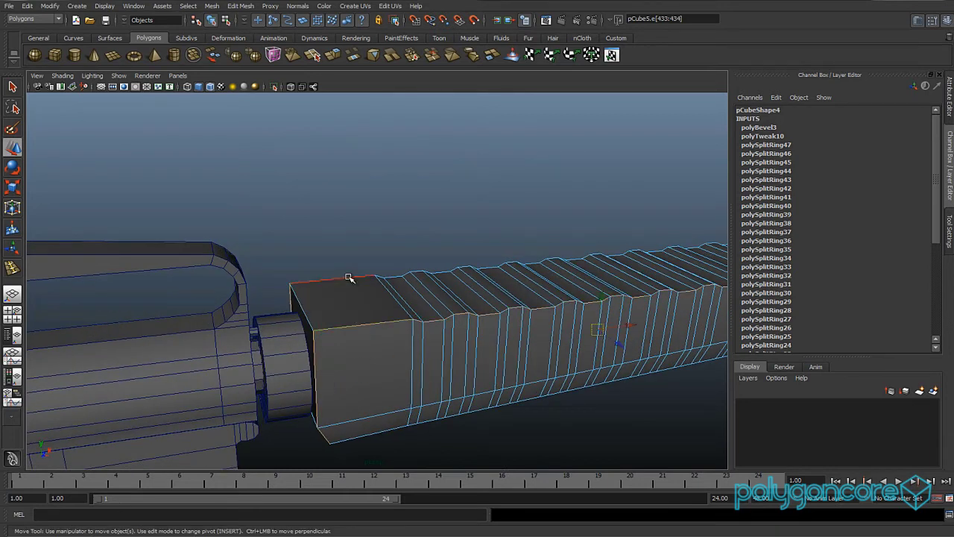
left_click_drag(348, 277, 377, 330, "alt")
left_click_drag(445, 358, 442, 326, "alt")
middle_click_drag(442, 326, 409, 370, "alt")
scroll(409, 370, "up", 3)
left_click_drag(410, 370, 531, 380, "alt")
Bevel the selected top and rear corner edges and reduce the bevel offset to about 0.35.
right_click_drag(365, 317, 373, 337, "shift")
mouse_move(404, 320)
left_mouse_down("alt")
mouse_move(433, 321)
mouse_move(411, 326)
mouse_move(420, 313)
mouse_move(404, 318)
left_mouse_up("alt")
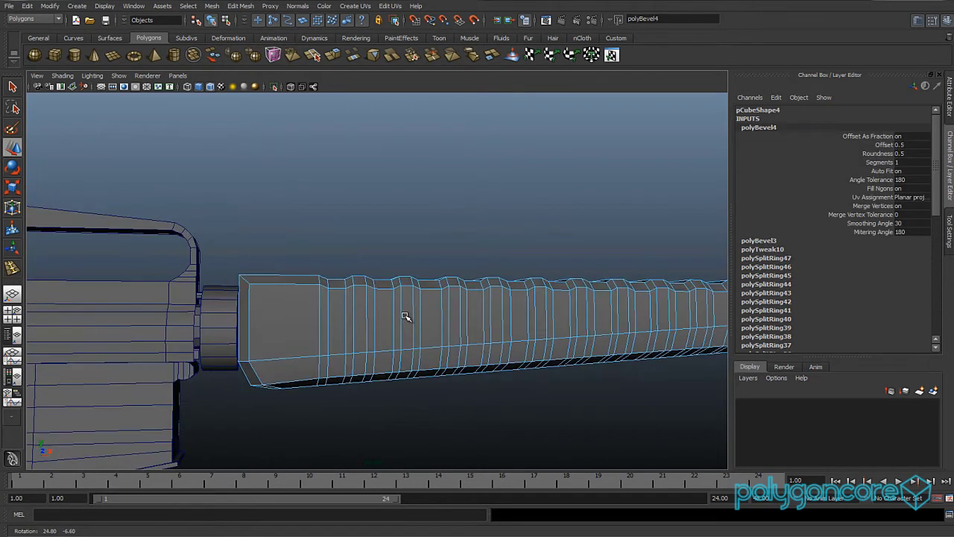
left_click(879, 145)
mouse_move(445, 300)
middle_mouse_down()
mouse_move(461, 303)
mouse_move(448, 301)
middle_mouse_up()
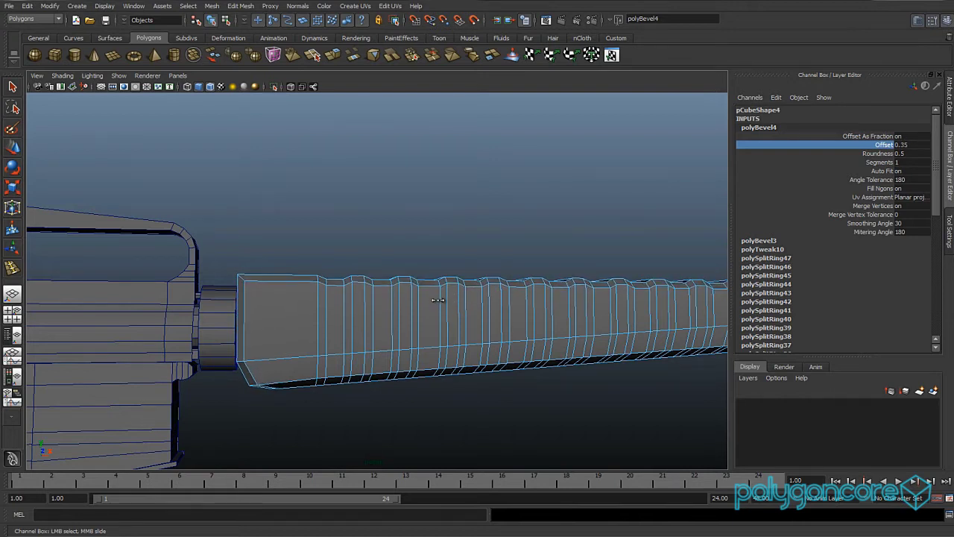
left_click_drag(440, 301, 421, 316, "alt")
middle_click_drag(343, 330, 346, 332)
Bevel the top edge of the handguard's rear end, next to the receiver collar.
scroll(328, 332, "up", 2)
left_click_drag(326, 333, 385, 300, "alt")
scroll(385, 300, "up", 3)
key("w")
left_click(323, 326)
right_click_drag(323, 326, 362, 331, "shift")
left_click_drag(364, 332, 608, 241, "alt")
Reduce the offset of the rear top edge bevel to 0.11.
left_click(885, 146)
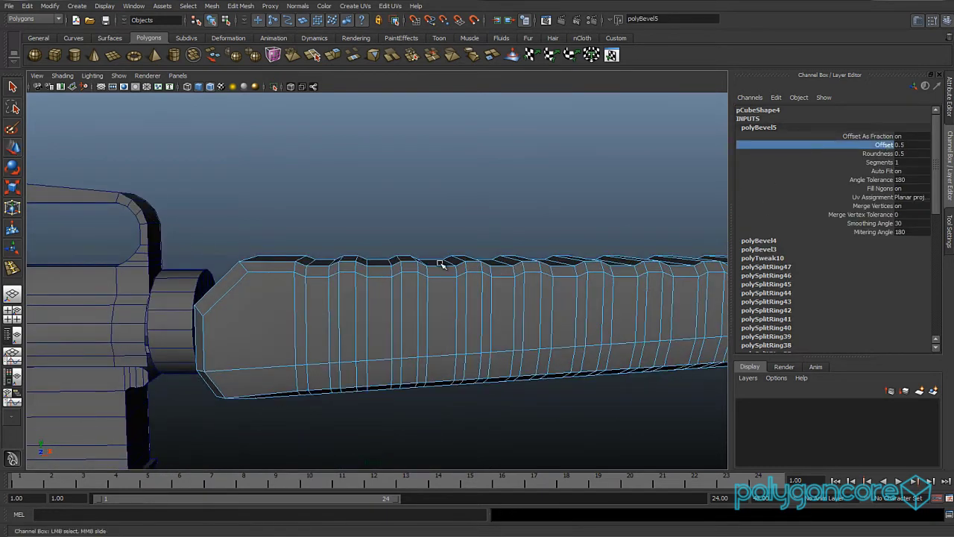
left_click_drag(417, 263, 380, 304, "alt")
key("space")
right_click_drag(380, 304, 333, 302, "alt")
middle_click_drag(333, 302, 467, 294, "alt")
right_click_drag(417, 301, 480, 304, "alt")
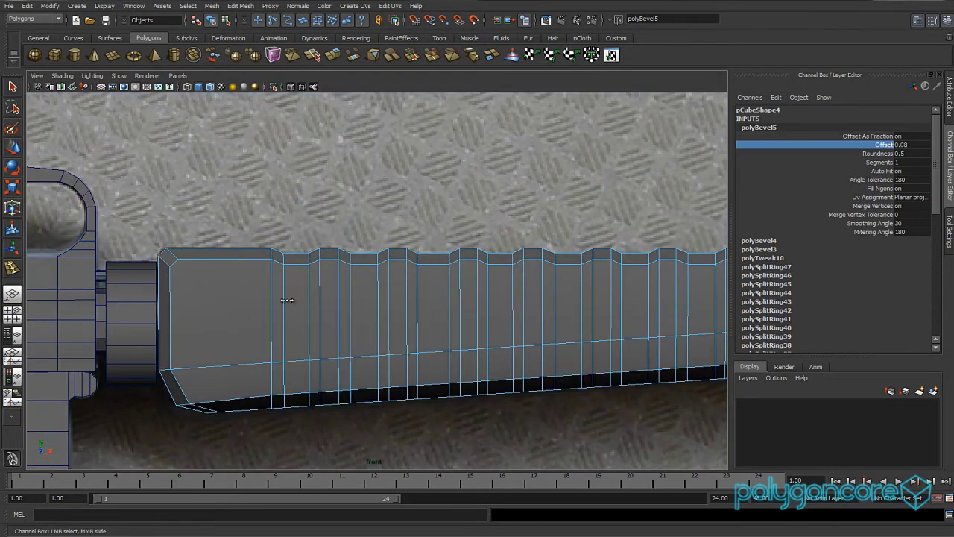
key("space")
left_click_drag(289, 301, 355, 311)
scroll(304, 309, "up", 3)
scroll(330, 315, "down", 3)
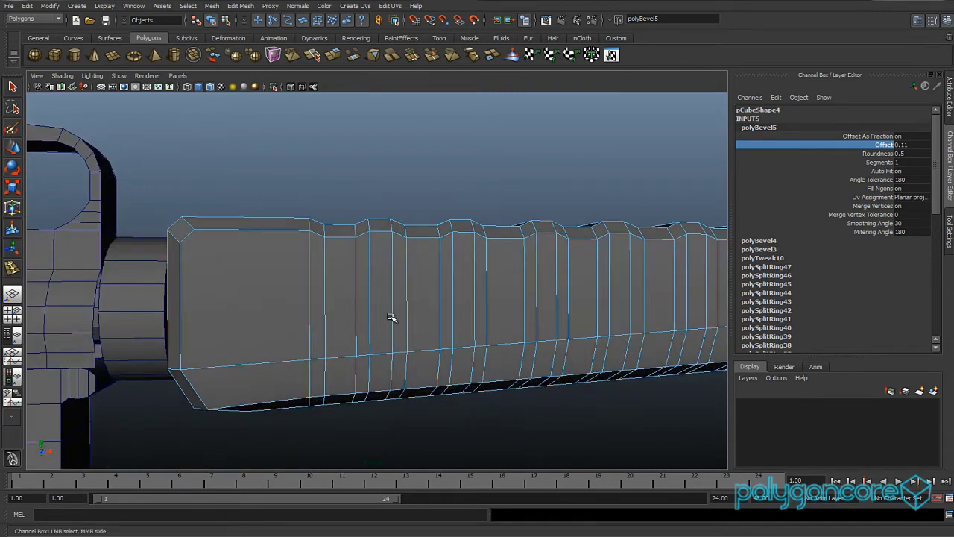
Select all vertices at the handguard's front end in the top view, ready for moving.
scroll(391, 318, "down", 5)
left_click_drag(477, 324, 511, 338, "alt")
left_click_drag(510, 353, 513, 345, "alt")
right_click_drag(514, 345, 537, 350, "alt")
middle_click_drag(537, 349, 402, 319, "alt")
left_click_drag(403, 318, 380, 329, "alt")
key("space")
right_click_drag(379, 329, 438, 330, "alt")
right_click_drag(500, 333, 417, 329, "alt")
middle_click_drag(417, 329, 287, 325, "alt")
right_click_drag(287, 325, 372, 295, "alt")
left_click_drag(511, 208, 460, 360)
key("w")
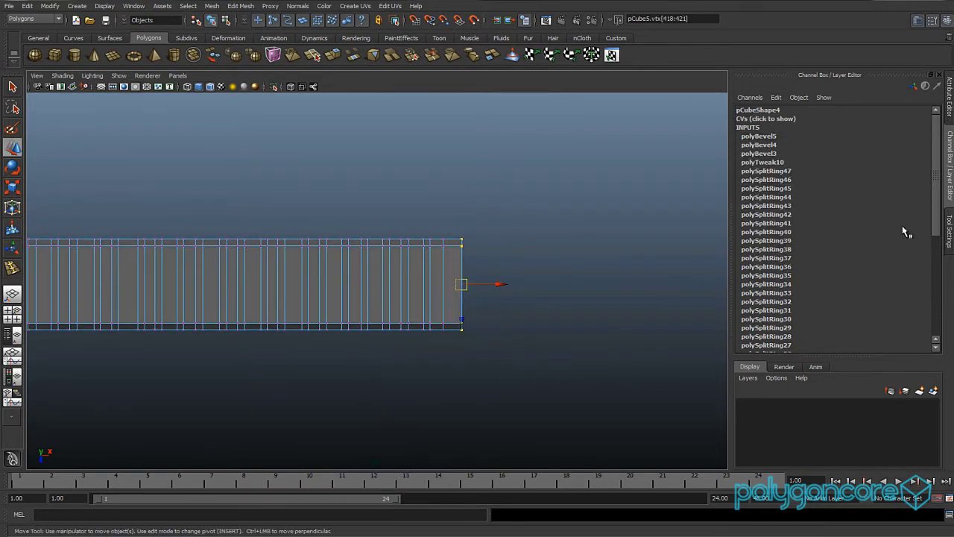
Enable soft selection in volume mode and enlarge the falloff radius to 10.38 so it spans most of the handguard.
left_click(947, 233)
left_click(949, 192)
left_click(949, 228)
left_click(786, 404)
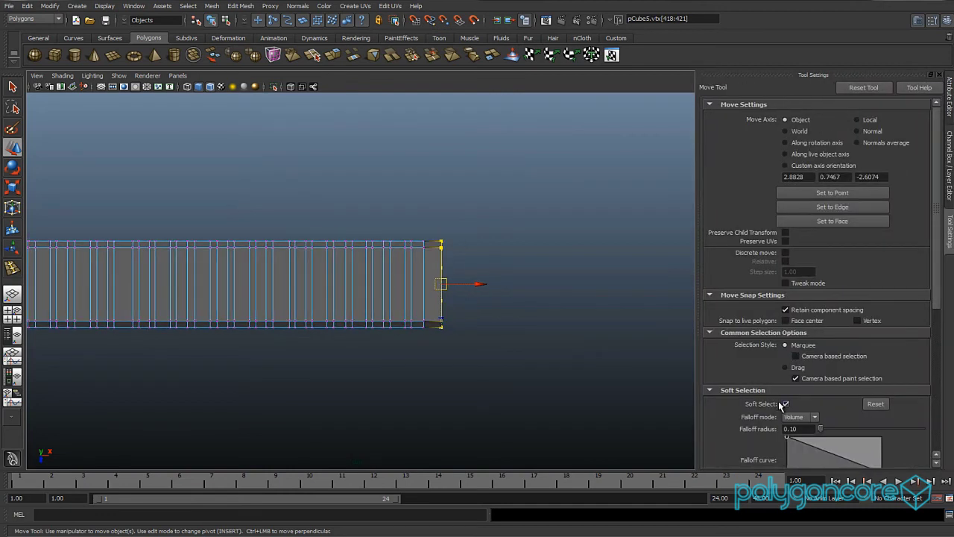
scroll(805, 414, "down", 2)
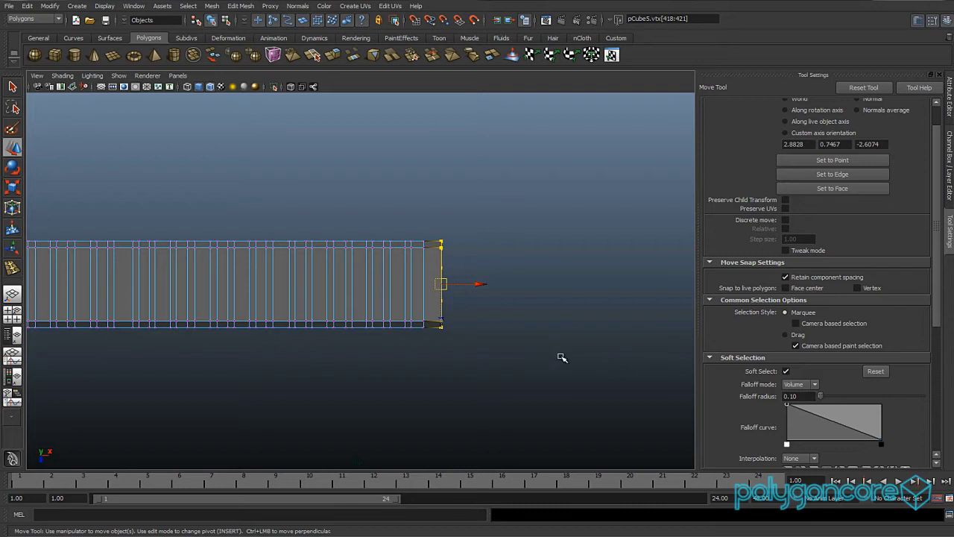
left_click_drag(504, 328, 626, 320)
right_click_drag(626, 320, 432, 341, "alt")
left_click_drag(422, 320, 773, 329)
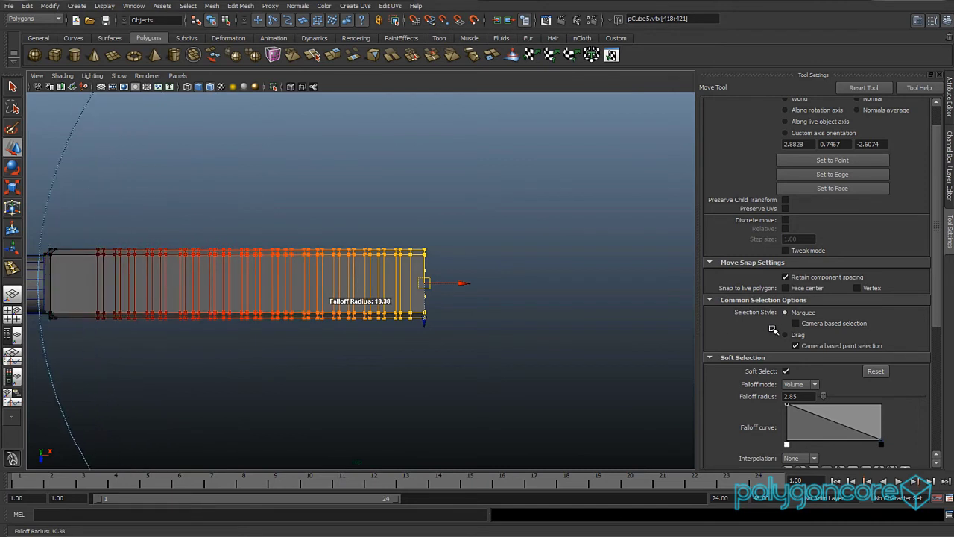
scroll(556, 335, "down", 4)
scroll(510, 339, "up", 2)
key("r")
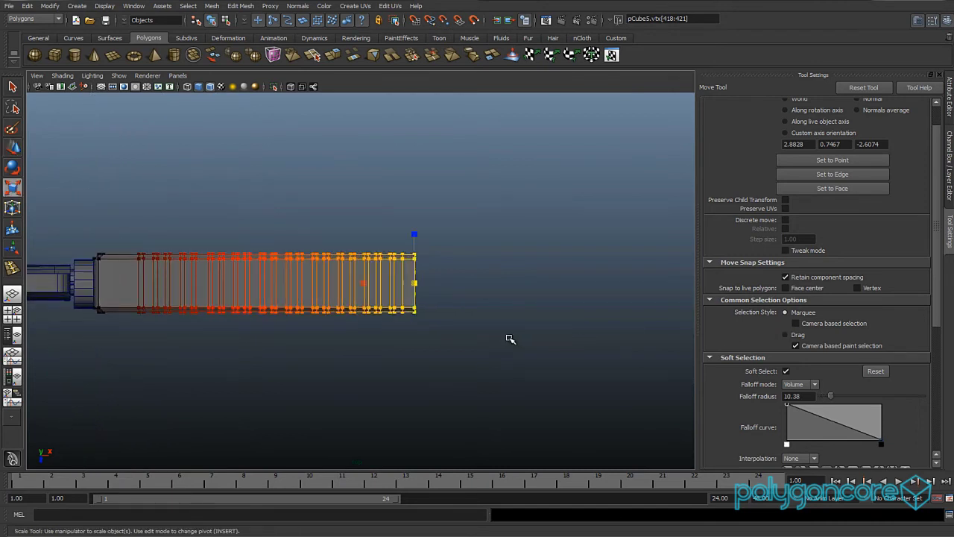
scroll(455, 337, "up", 2)
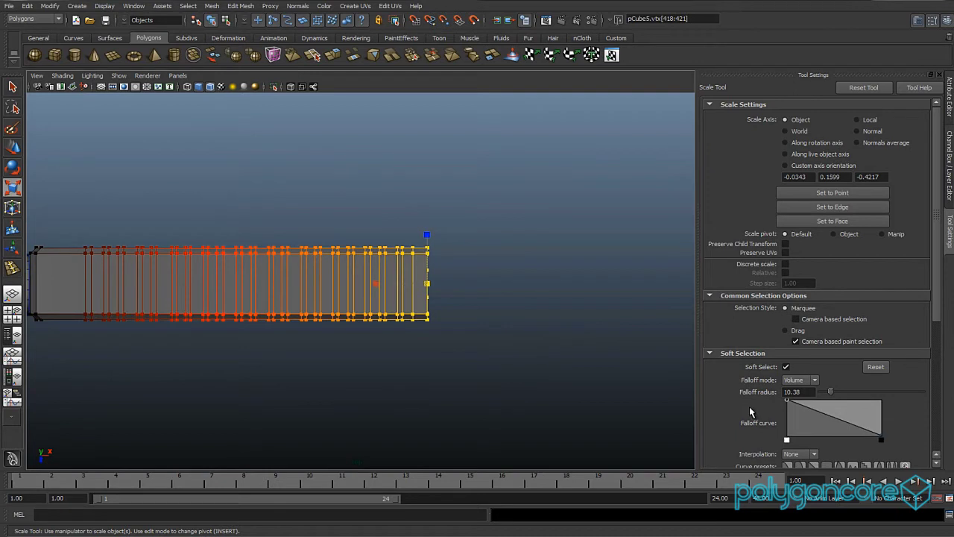
Try to taper the handguard by scaling its soft-selected front end to about 0.61 in width, and undo the scaling.
left_click_drag(936, 310, 935, 340)
middle_click_drag(460, 350, 551, 359, "alt")
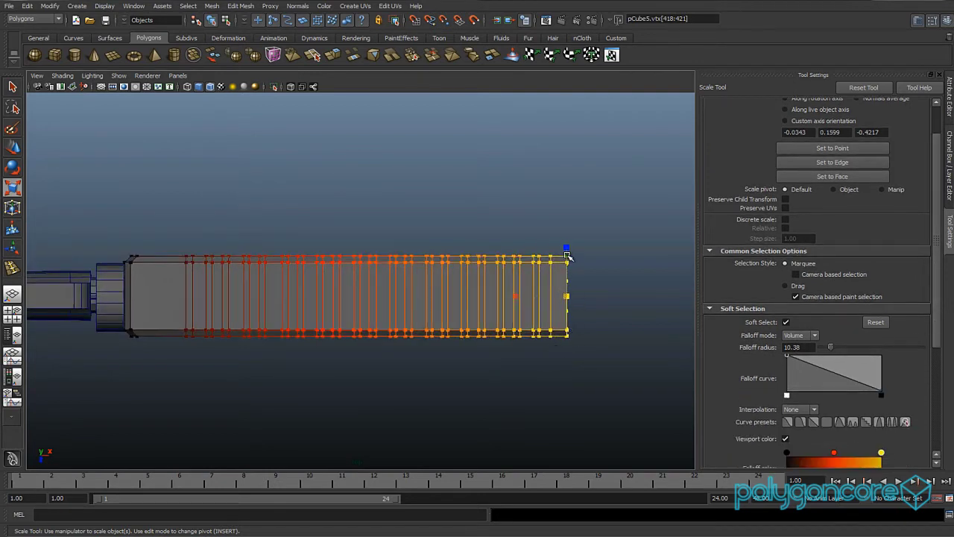
left_click_drag(568, 256, 568, 266)
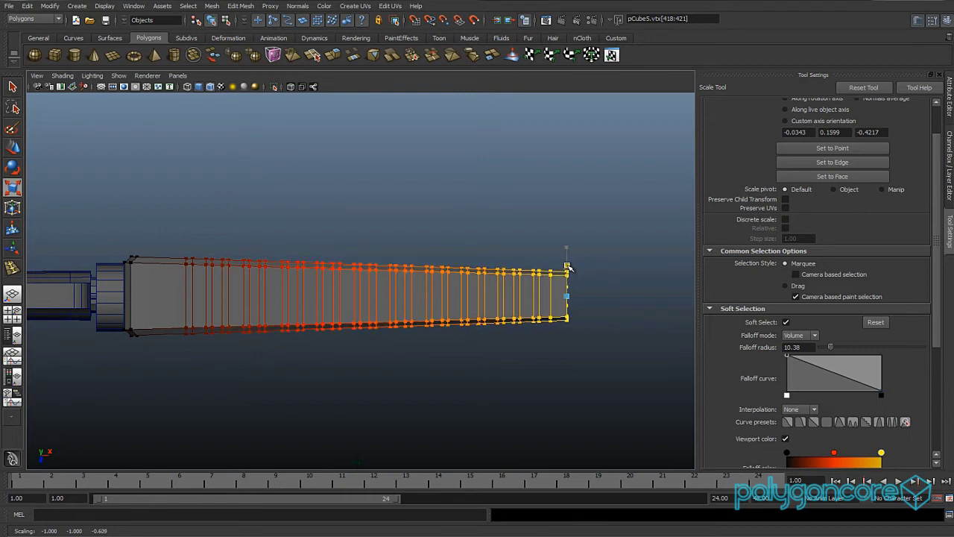
scroll(416, 318, "down", 4)
scroll(403, 328, "up", 2)
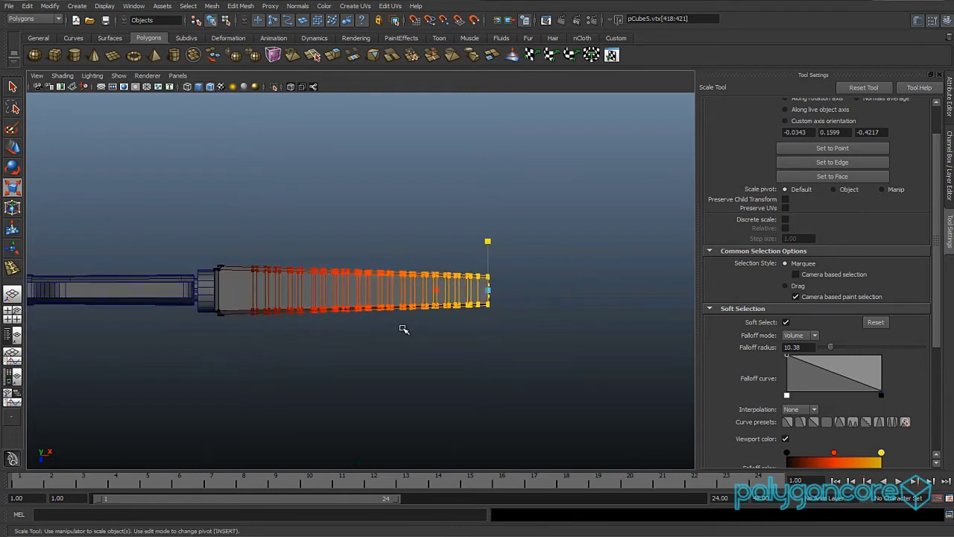
scroll(403, 329, "up", 2)
key("ctrl+z")
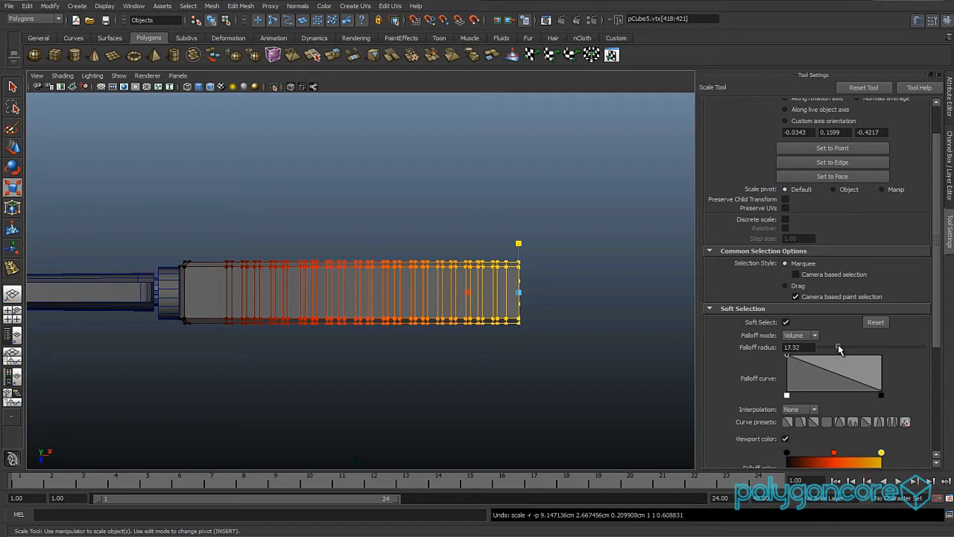
Set the falloff radius to 12.85 and scale the front end to about 0.53 in width to taper the handguard.
left_click_drag(846, 348, 834, 351)
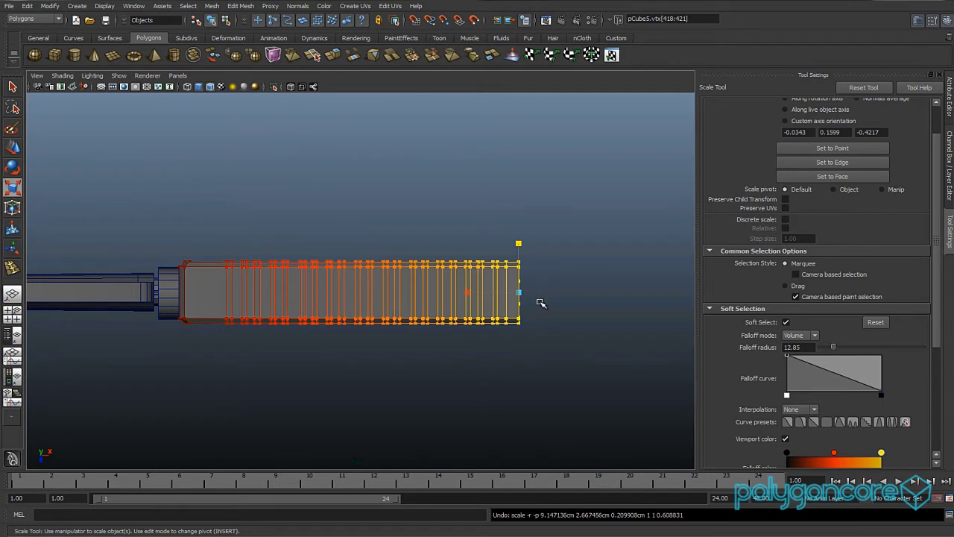
scroll(541, 303, "up", 1)
left_click_drag(539, 246, 539, 268)
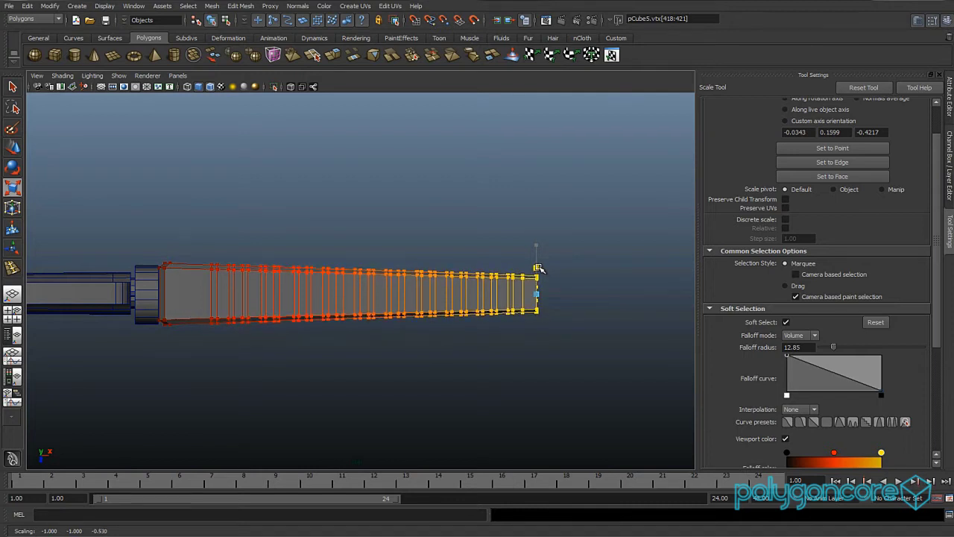
Inspect the tapered handguard in the perspective view, return it to object mode and turn off soft selection.
key("space")
left_click_drag(467, 316, 462, 285, "alt")
key("4")
key("5")
scroll(423, 311, "down", 5)
mouse_move(424, 311)
left_mouse_down("alt")
mouse_move(547, 305)
mouse_move(294, 302)
mouse_move(279, 292)
mouse_move(422, 311)
mouse_move(481, 299)
mouse_move(462, 300)
left_mouse_up("alt")
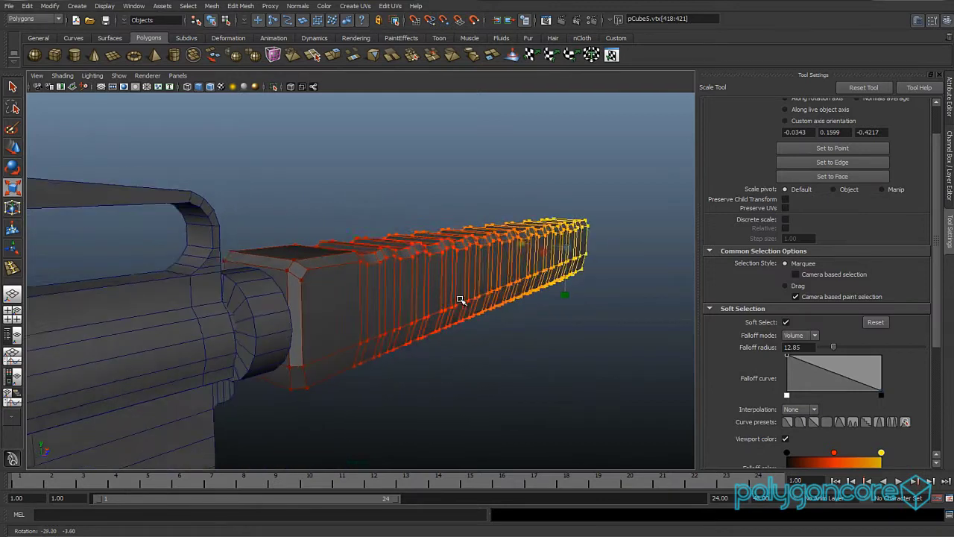
scroll(379, 320, "up", 5)
mouse_move(375, 317)
right_mouse_down()
mouse_move(396, 294)
mouse_move(374, 319)
right_mouse_up()
key("F8")
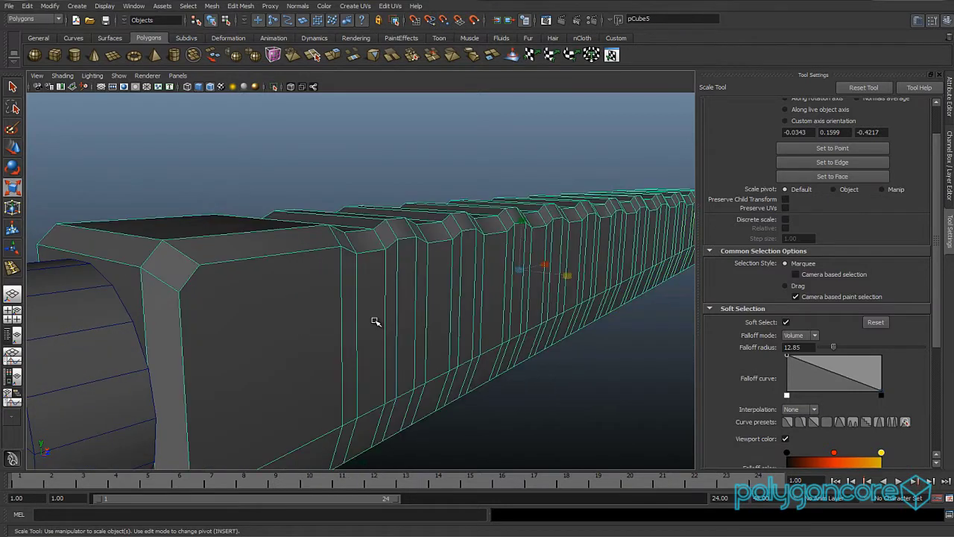
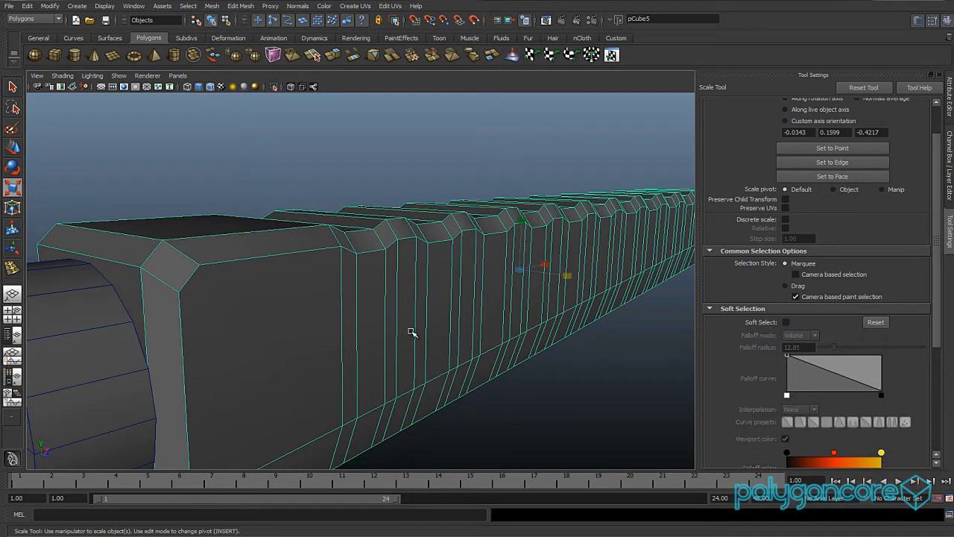
Insert a horizontal edge line at mid-height along one grooved side of the handguard.
right_click_drag(412, 333, 388, 320)
key("w")
left_click(385, 318)
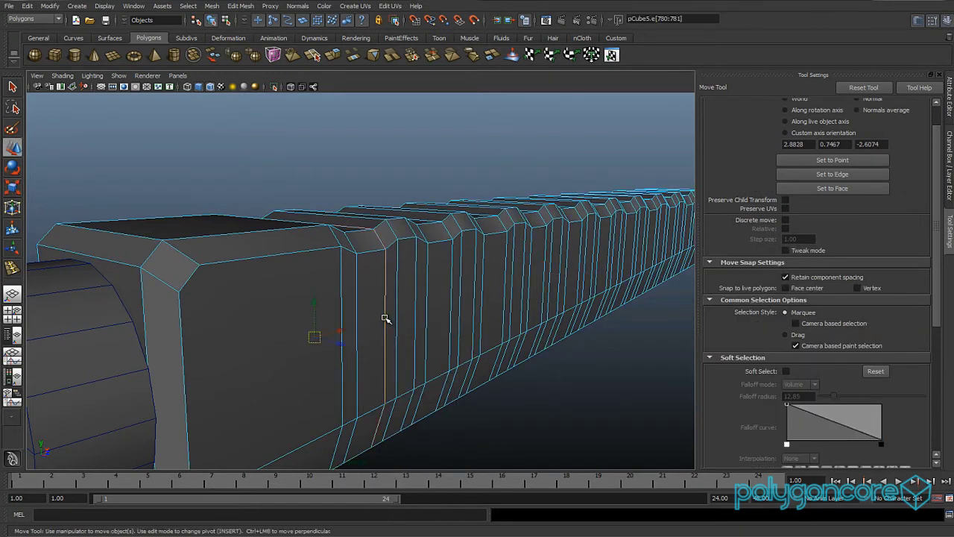
double_click(396, 309)
left_click(357, 318)
right_click_drag(356, 317, 360, 343, "shift")
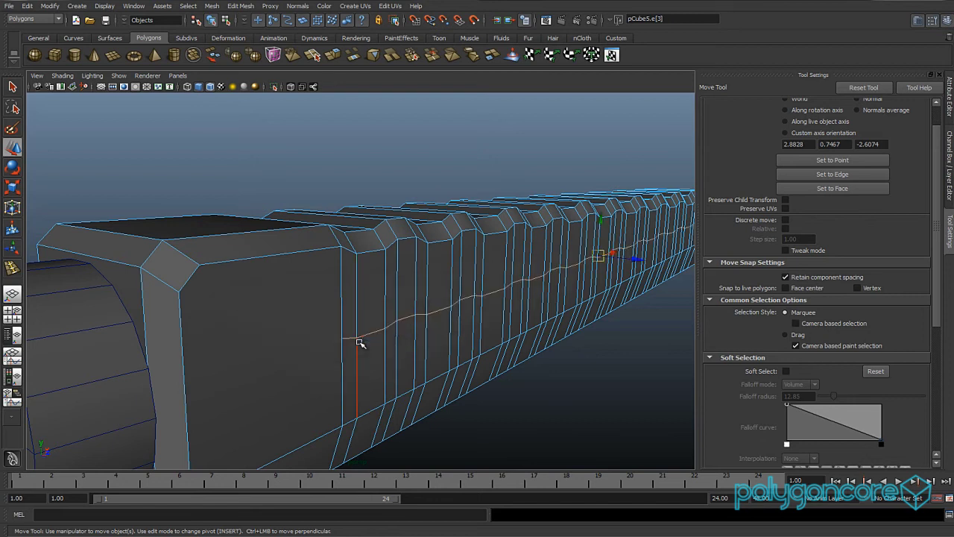
Insert a matching mid-height edge line along the opposite grooved side of the handguard.
left_click_drag(360, 343, 179, 343, "alt")
middle_click_drag(179, 343, 401, 396, "alt")
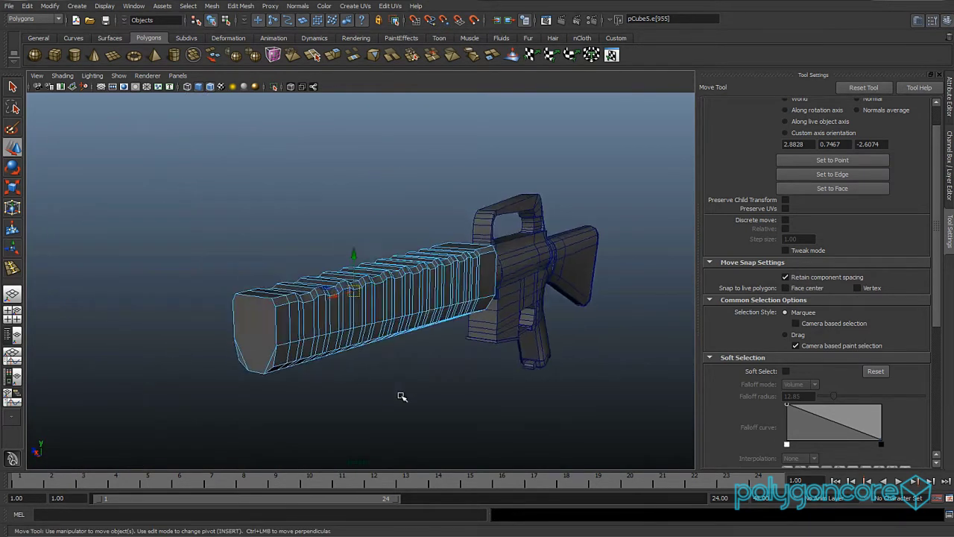
scroll(405, 381, "up", 5)
left_click_drag(405, 382, 403, 349, "alt")
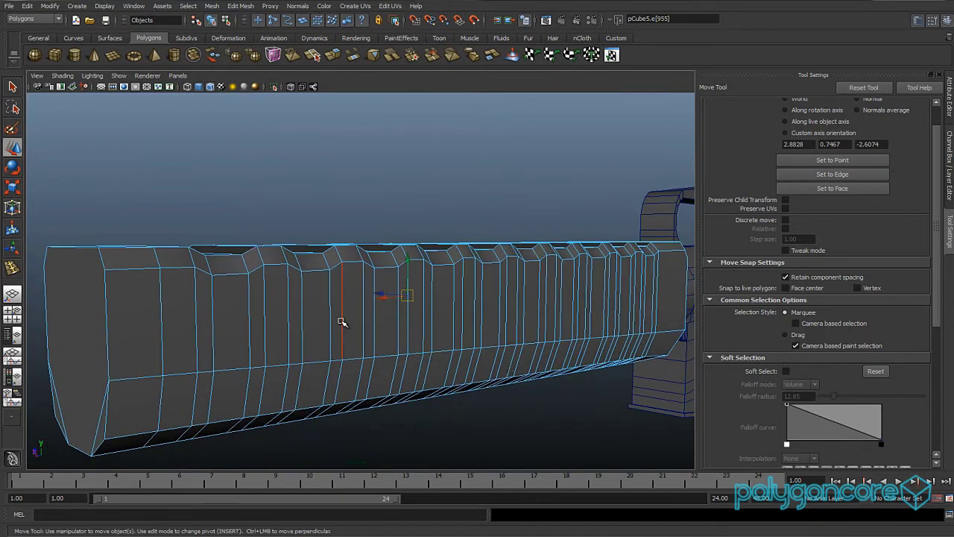
left_click_drag(341, 320, 581, 345, "alt")
middle_click_drag(581, 345, 596, 364, "alt")
left_click_drag(306, 371, 371, 373, "alt")
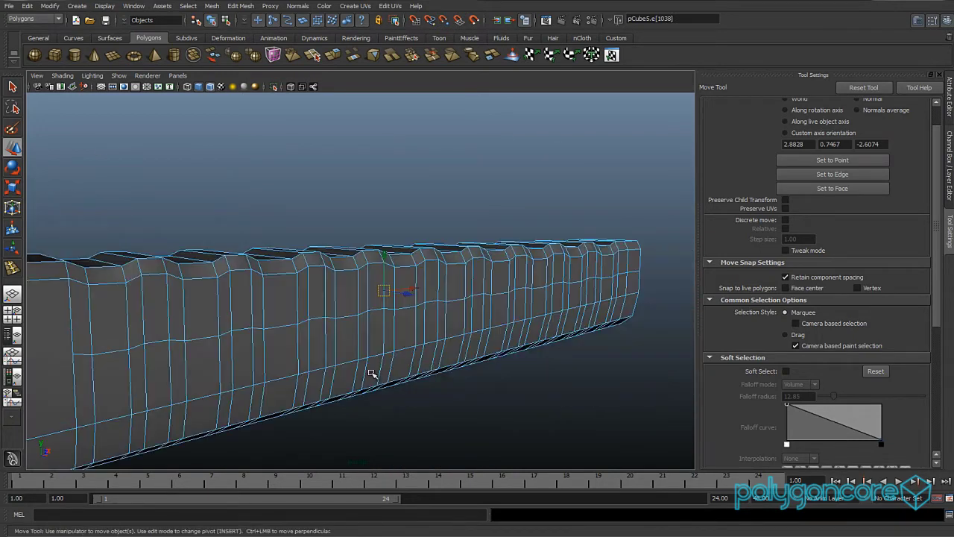
Return the handguard to object mode and isolate it from the rest of the rifle.
middle_click_drag(370, 373, 500, 347, "alt")
scroll(500, 347, "up", 3)
right_click_drag(332, 318, 353, 312)
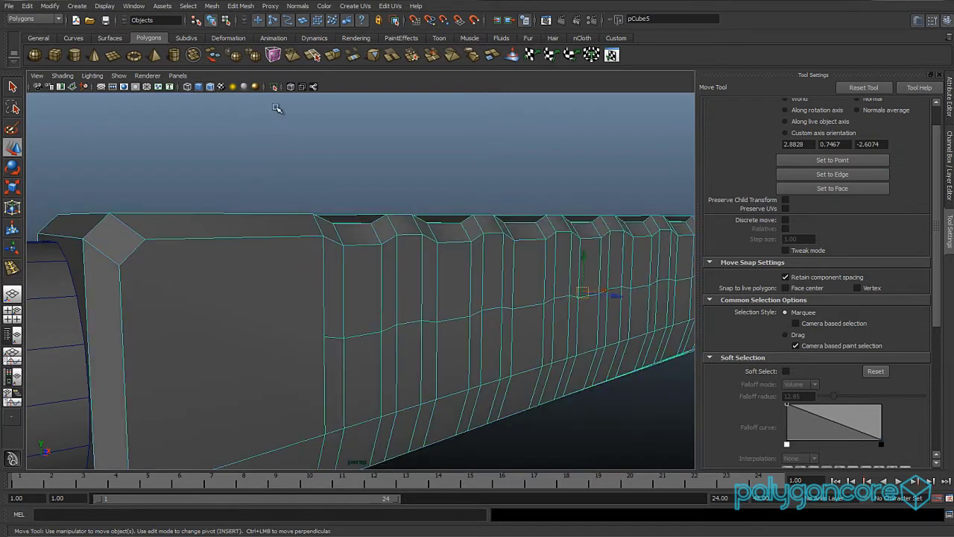
left_click(274, 87)
Insert a horizontal edge at mid-height across the handguard's rear end face and its beveled corners.
scroll(288, 258, "down", 3)
left_click_drag(242, 262, 287, 287, "alt")
right_click_drag(285, 301, 288, 322)
left_click(306, 318)
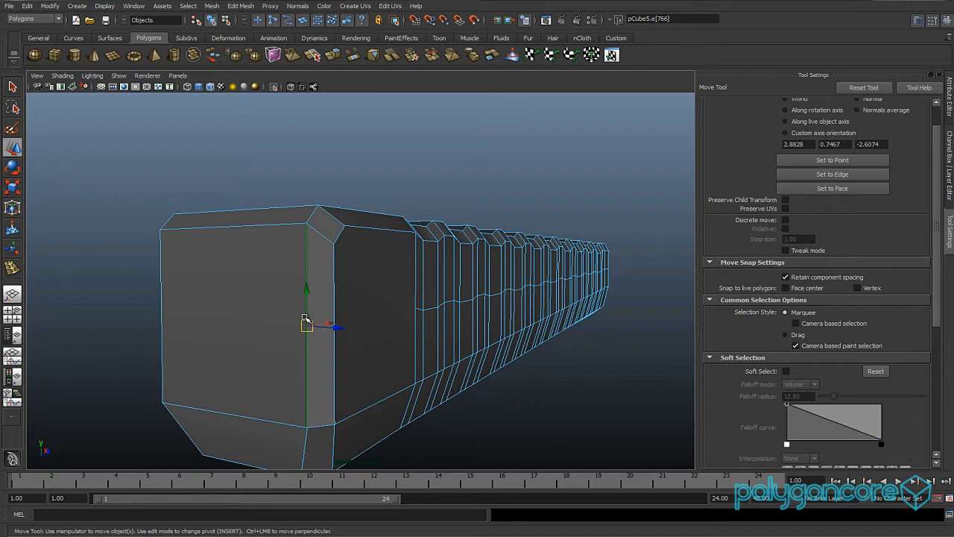
left_click(305, 322)
Use the Split Polygon Tool to connect the rear edge to the grooved section's mid-height line on one side.
left_click(241, 6)
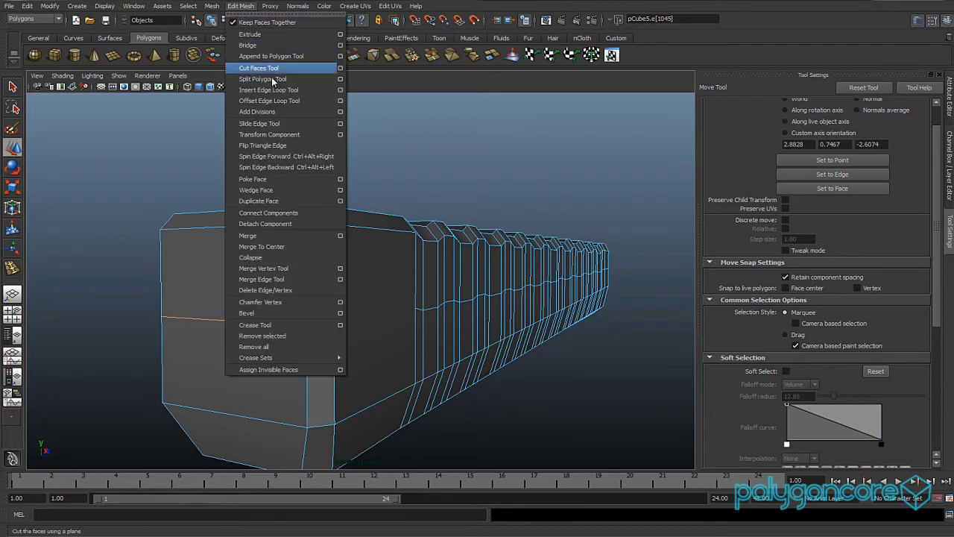
left_click(263, 79)
left_click_drag(305, 246, 179, 327, "alt")
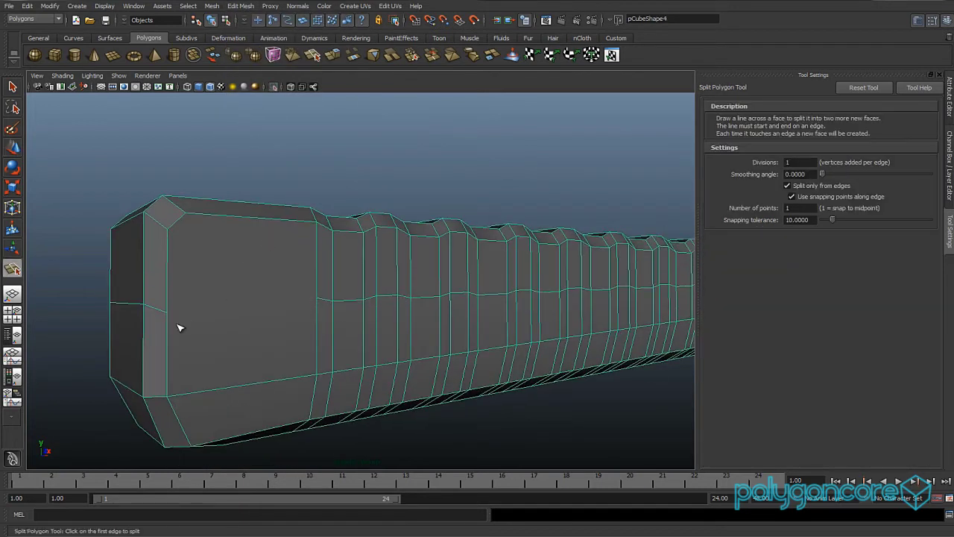
left_click(168, 313)
left_click(319, 298)
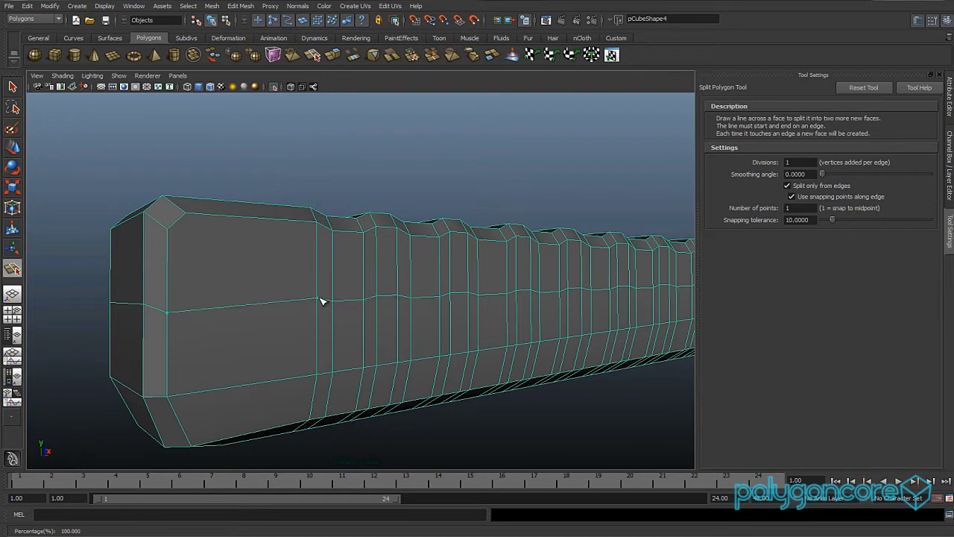
key("Return")
Split the opposite rear side face and the front end face to complete the mid-height edge loop.
left_click_drag(258, 316, 366, 325, "alt")
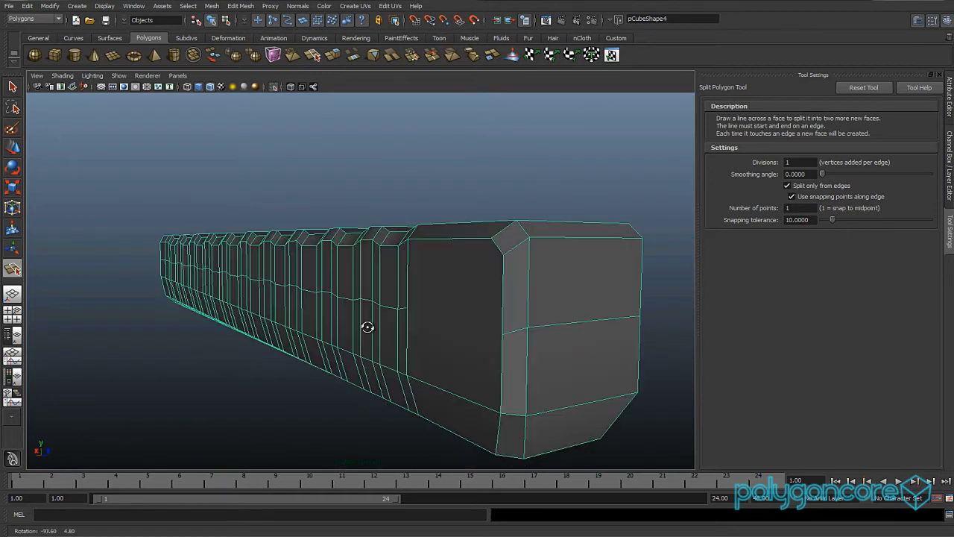
left_click(410, 310)
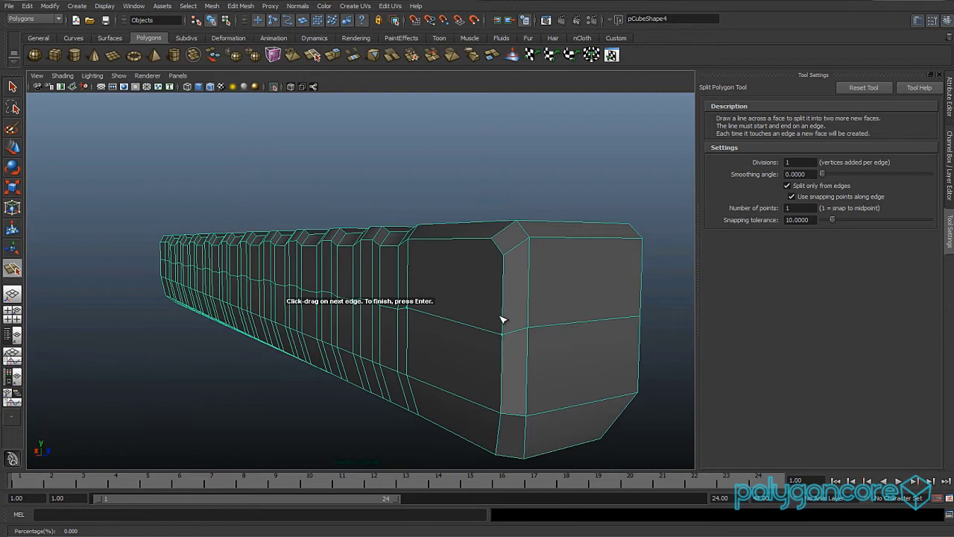
key("Return")
left_click_drag(502, 319, 372, 302, "alt")
left_click(466, 275)
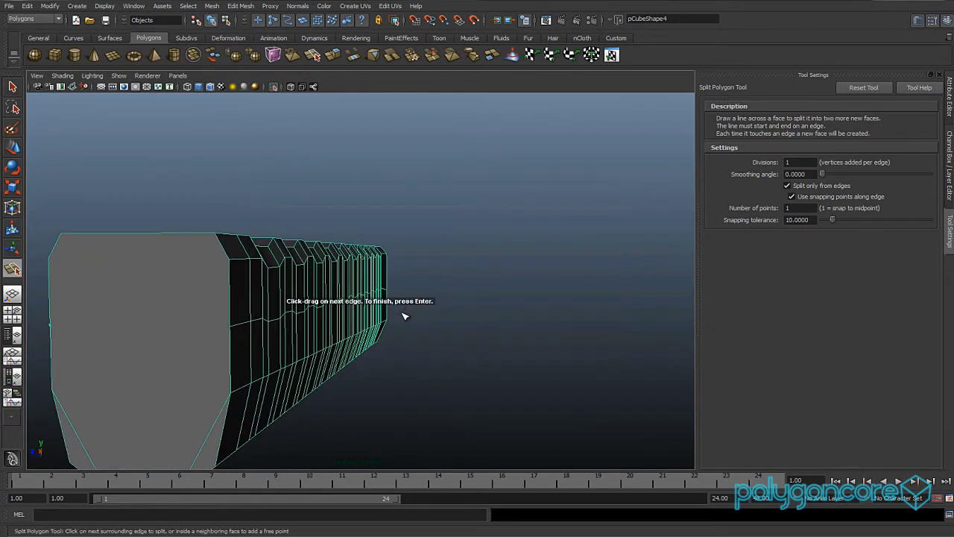
left_click(231, 334)
key("Return")
Select the whole mid-height edge loop and scale it flat vertically into a straight line.
mouse_move(277, 296)
left_mouse_down("alt")
mouse_move(266, 351)
mouse_move(347, 304)
left_mouse_up("alt")
key("w")
right_click_drag(346, 304, 358, 256)
double_click(362, 292)
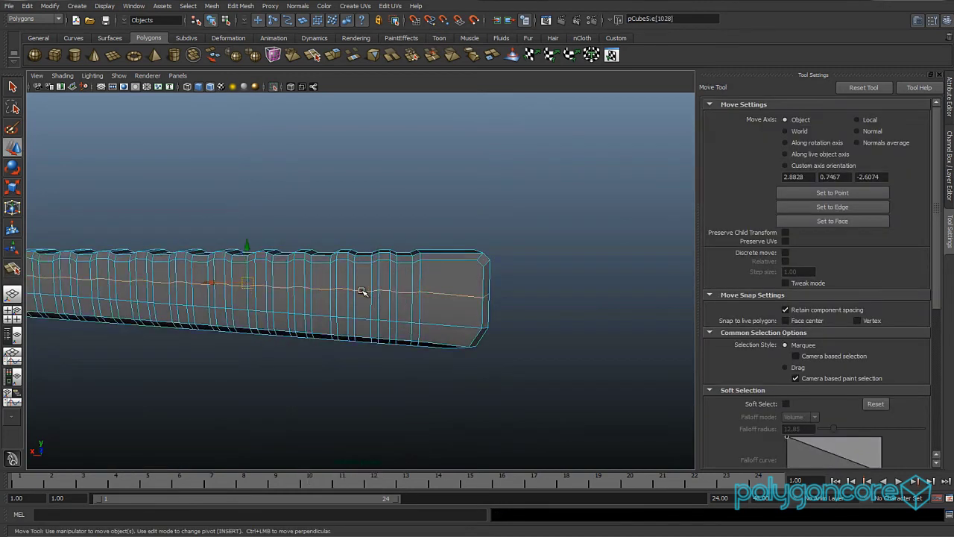
key("r")
left_click_drag(365, 323, 369, 300, "alt")
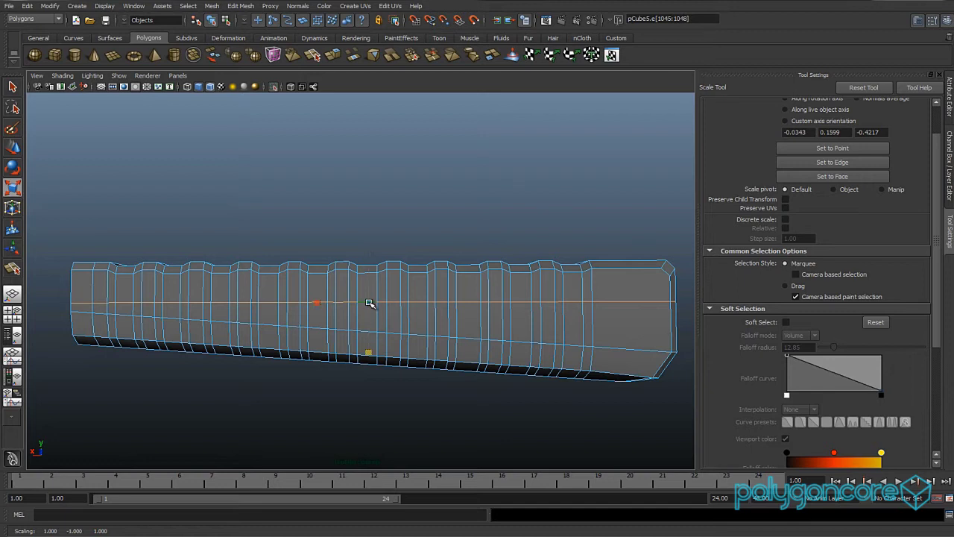
Rotate the mid-height loop slightly to follow the handguard's taper and scale it wider so the sides bulge.
key("e")
left_click_drag(359, 352, 356, 350)
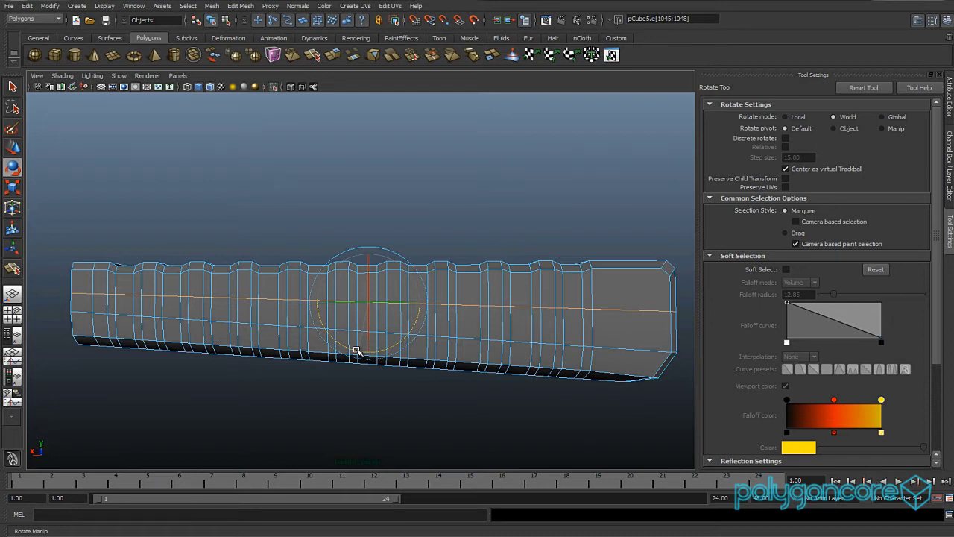
left_click_drag(356, 350, 369, 332, "alt")
key("r")
left_click_drag(266, 308, 215, 343)
Select the handguard's lower side edges by extending one picked edge with Select Contiguous Edges.
left_click(258, 346)
left_click(226, 344)
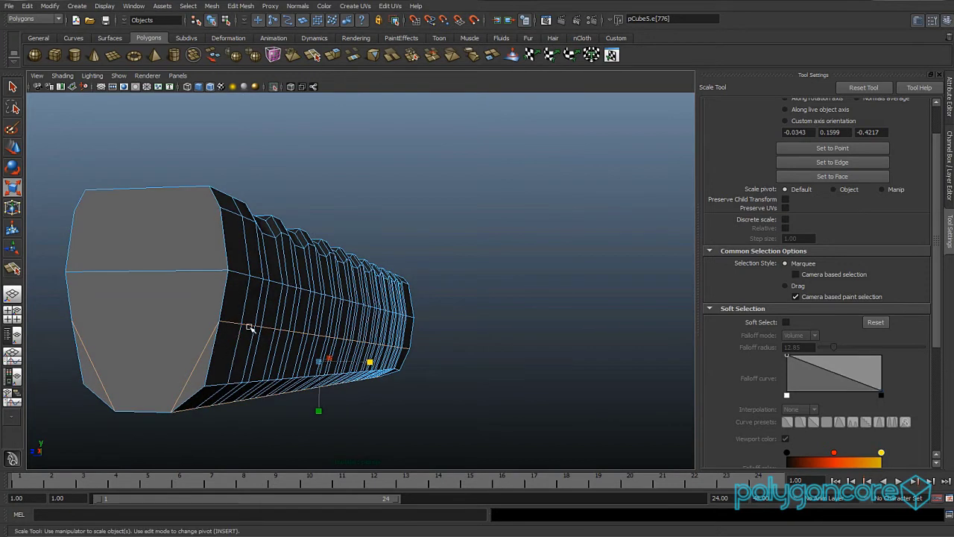
left_click(249, 327)
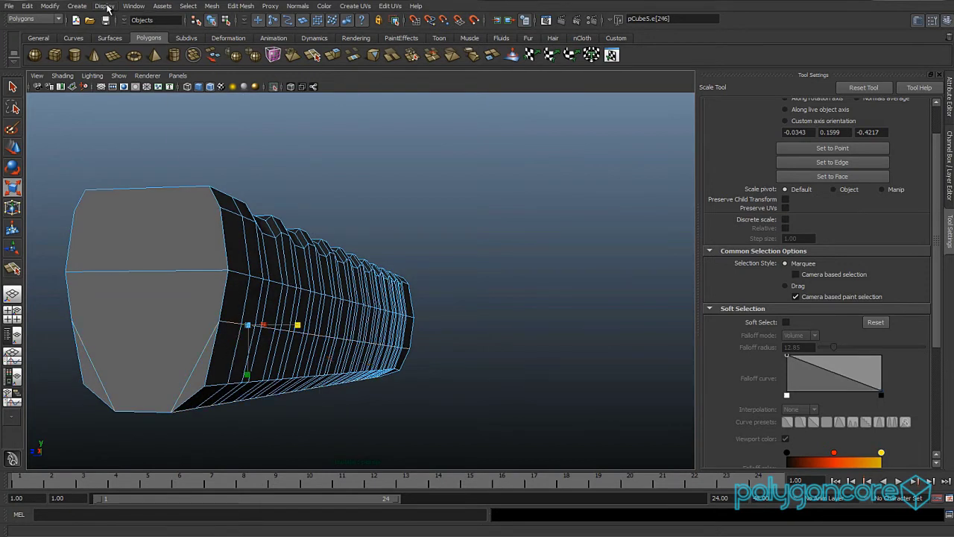
left_click(192, 7)
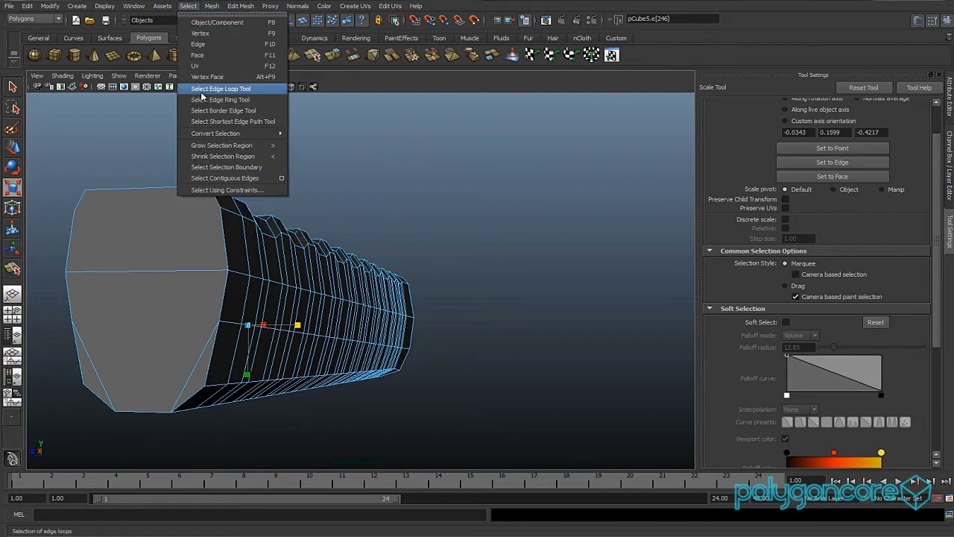
left_click(226, 178)
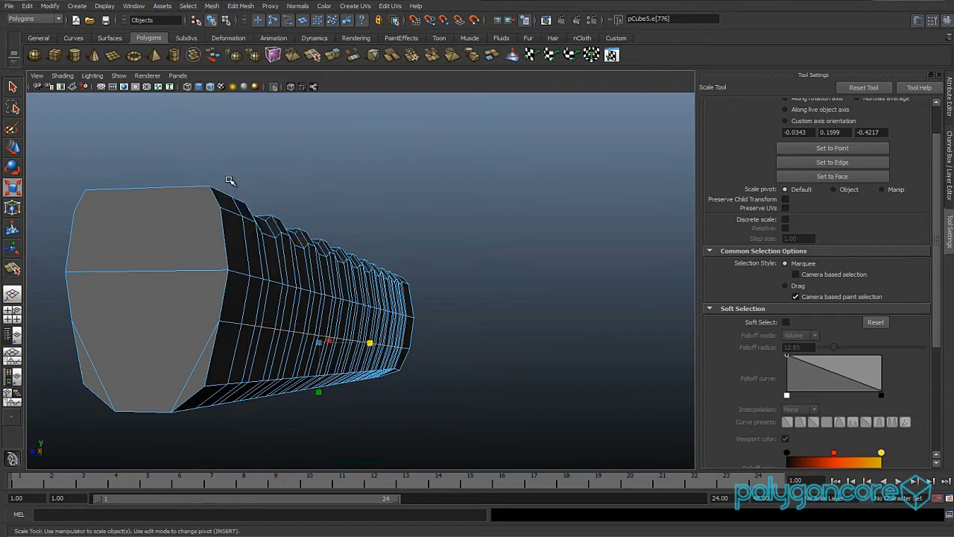
Move the selected lower side edges down slightly and scale them a little wider.
left_click_drag(209, 243, 245, 264, "alt")
left_click_drag(433, 341, 373, 343, "alt")
key("w")
left_click_drag(320, 308, 318, 316)
key("r")
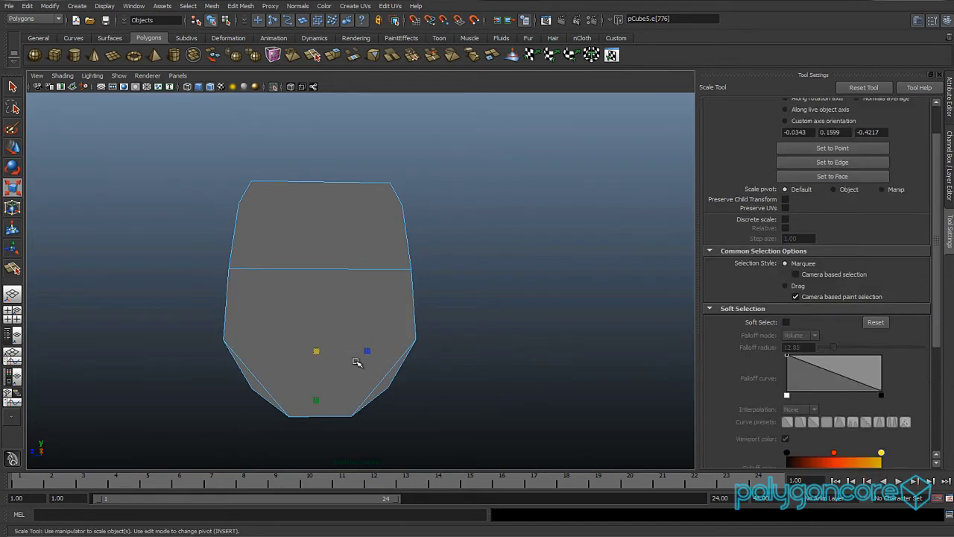
left_click_drag(368, 352, 369, 352)
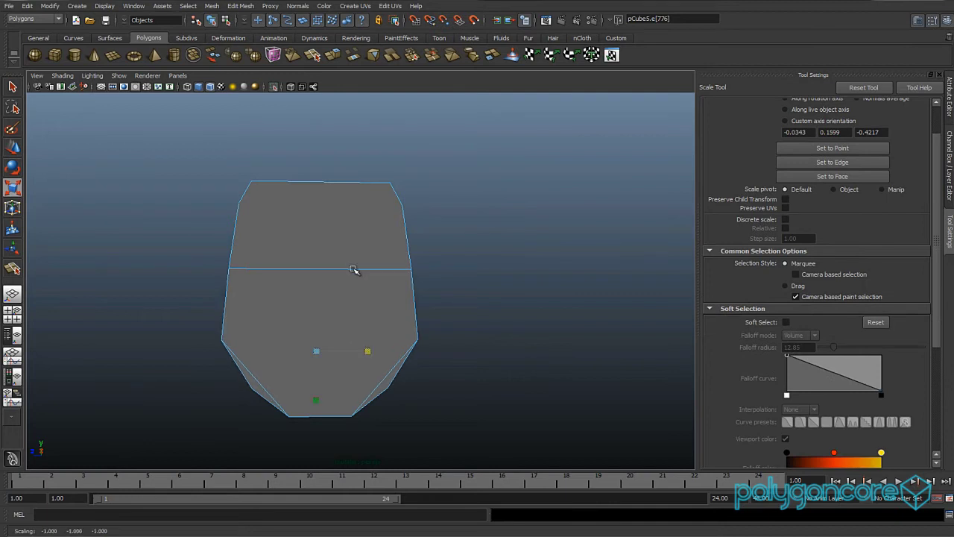
Reselect the mid-height edge loop and scale it slightly wider to round the handguard's sides.
key("w")
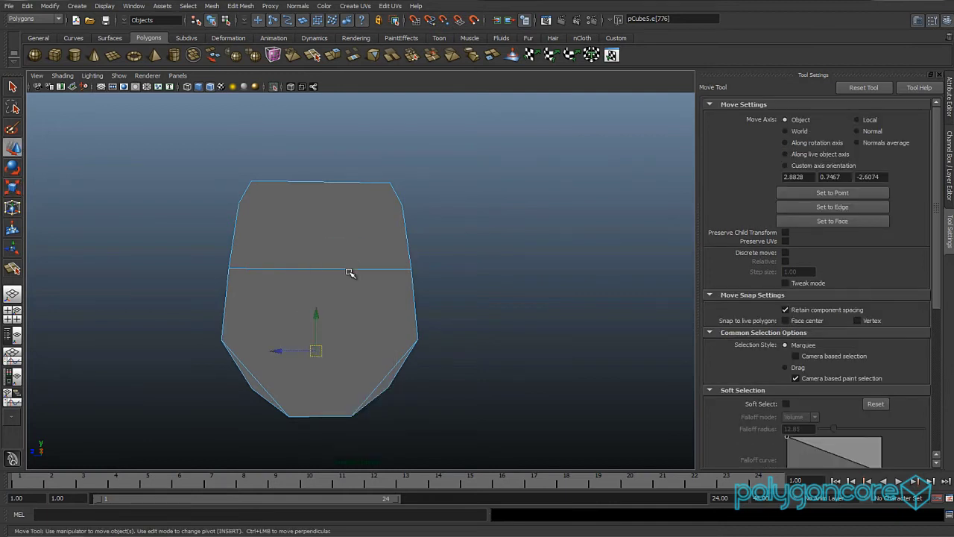
double_click(347, 269)
key("r")
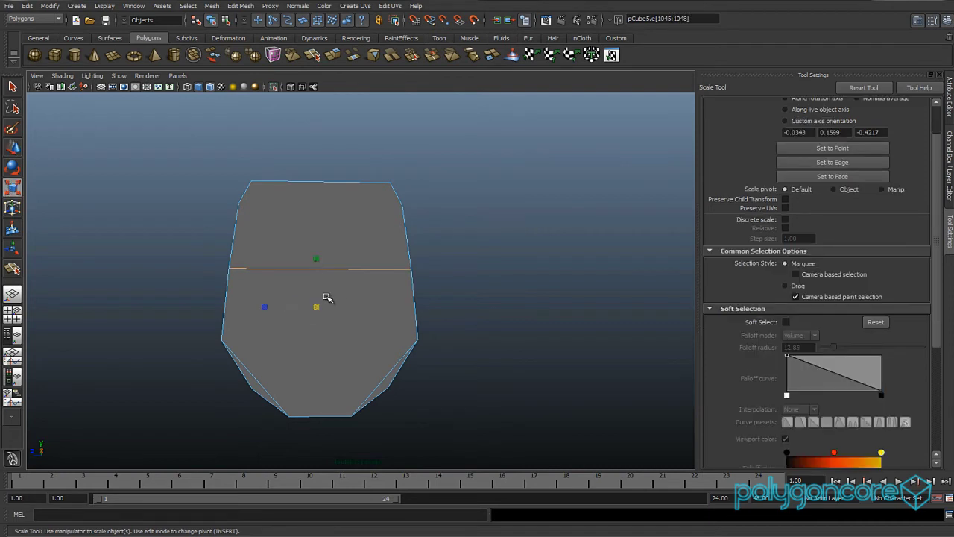
middle_click_drag(265, 308, 264, 309)
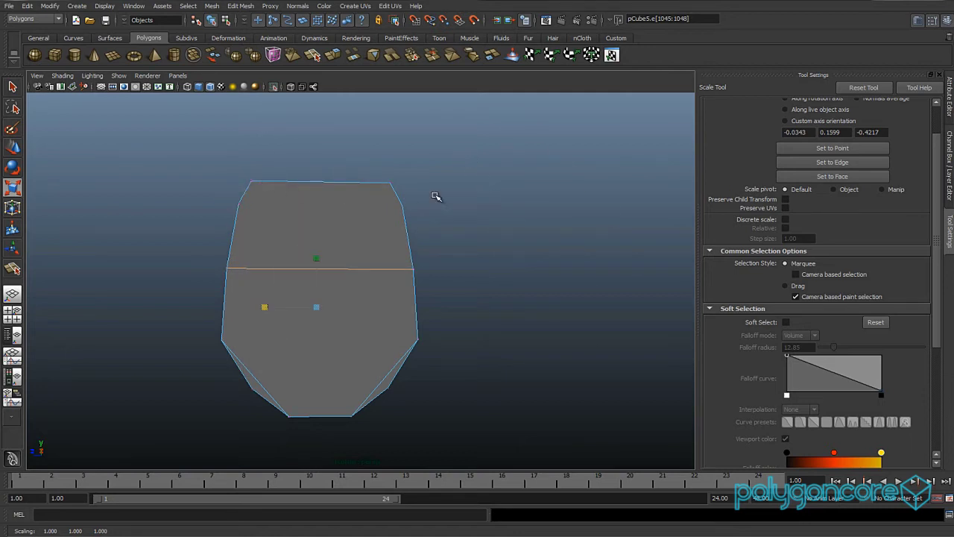
Select all of the handguard's upper vertices in the side view and scale them narrower in width.
key("space")
left_click_drag(436, 196, 475, 196)
scroll(456, 217, "down", 10)
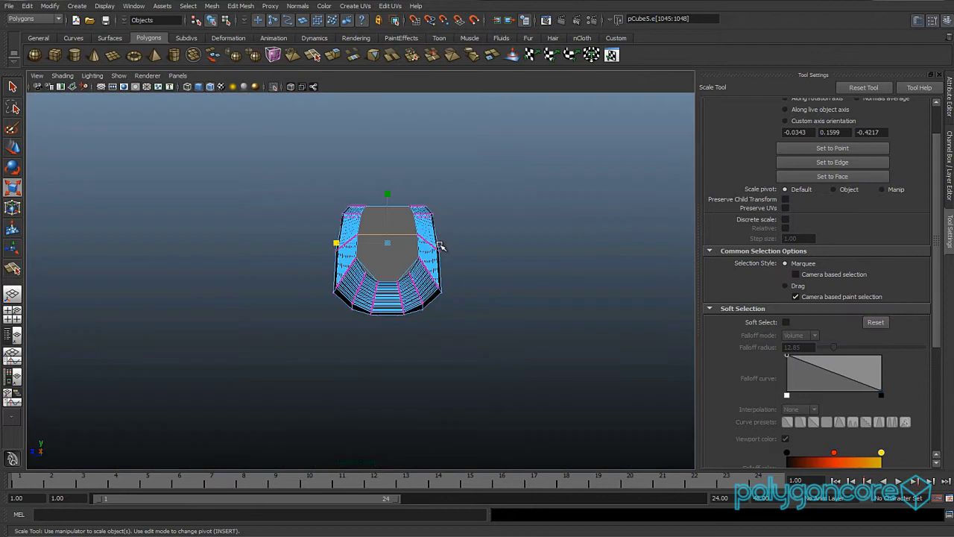
scroll(437, 248, "up", 3)
middle_click_drag(436, 248, 388, 306, "alt")
scroll(388, 306, "up", 2)
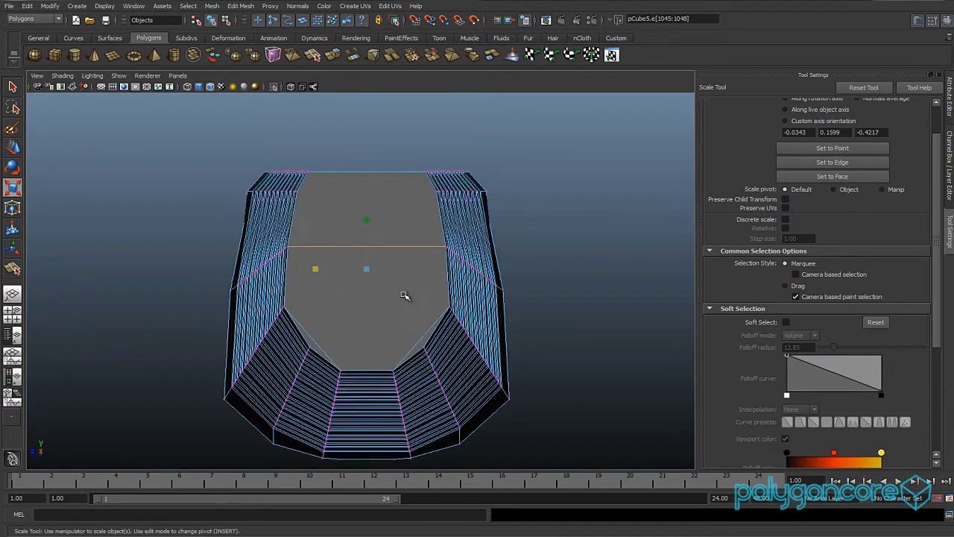
scroll(404, 295, "up", 3)
left_click_drag(274, 269, 106, 269)
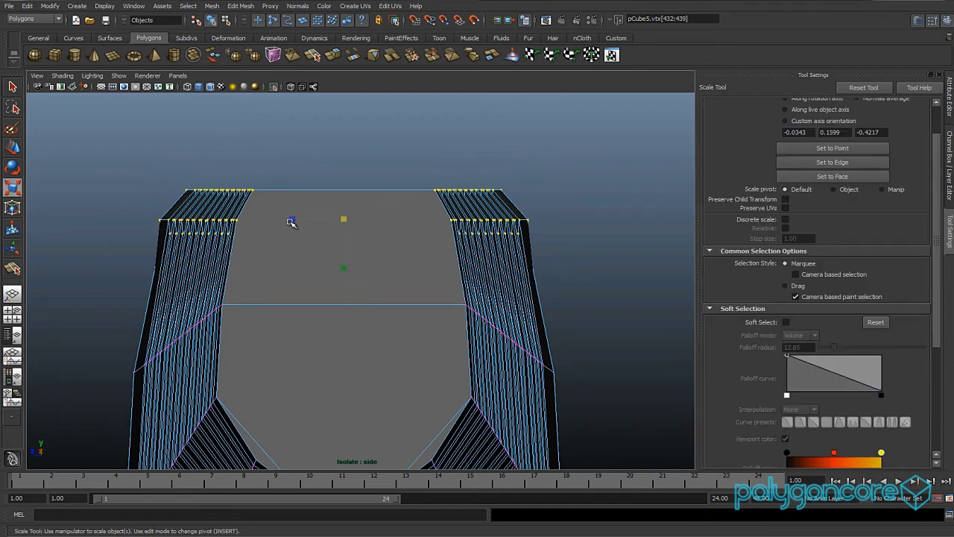
left_click_drag(290, 220, 300, 223)
Examine the handguard's narrowed upper edges from several angles in the perspective view.
key("space")
left_click_drag(300, 223, 385, 256)
right_click_drag(385, 256, 298, 264, "alt")
left_click_drag(299, 266, 366, 267, "alt")
scroll(299, 281, "up", 3)
left_click_drag(294, 283, 302, 284, "alt")
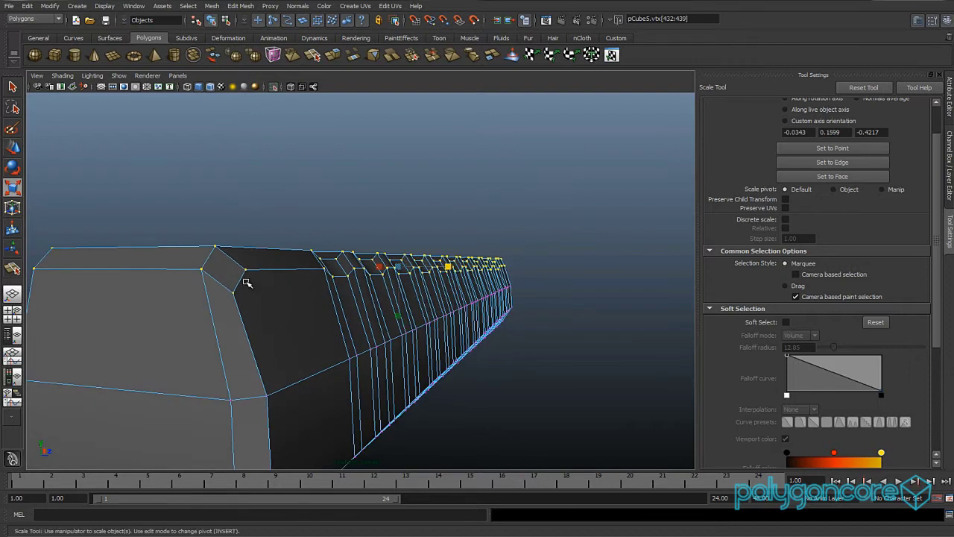
Select the contiguous edges along the handguard's lower side corners and move them down slightly.
right_click_drag(247, 283, 250, 267)
left_click_drag(234, 286, 256, 305, "alt")
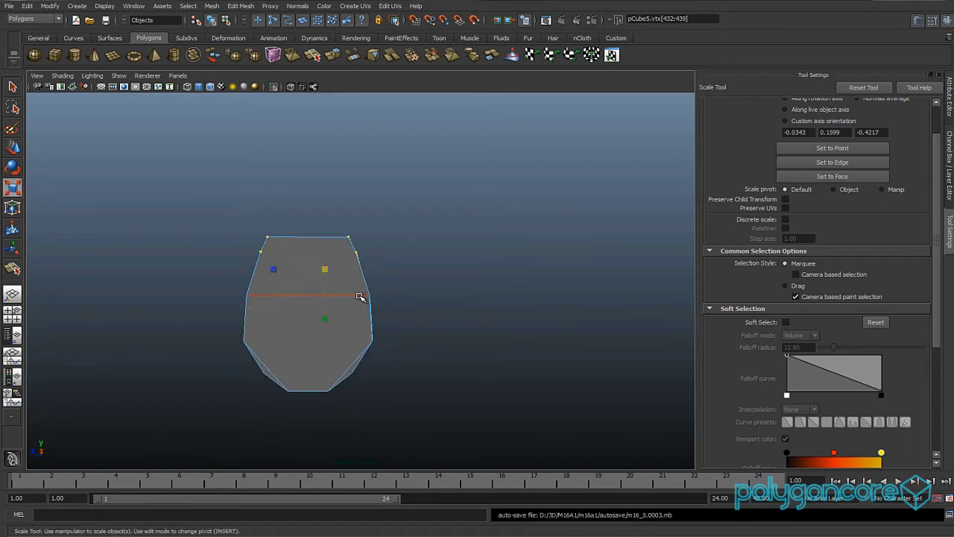
left_click_drag(360, 297, 334, 302, "alt")
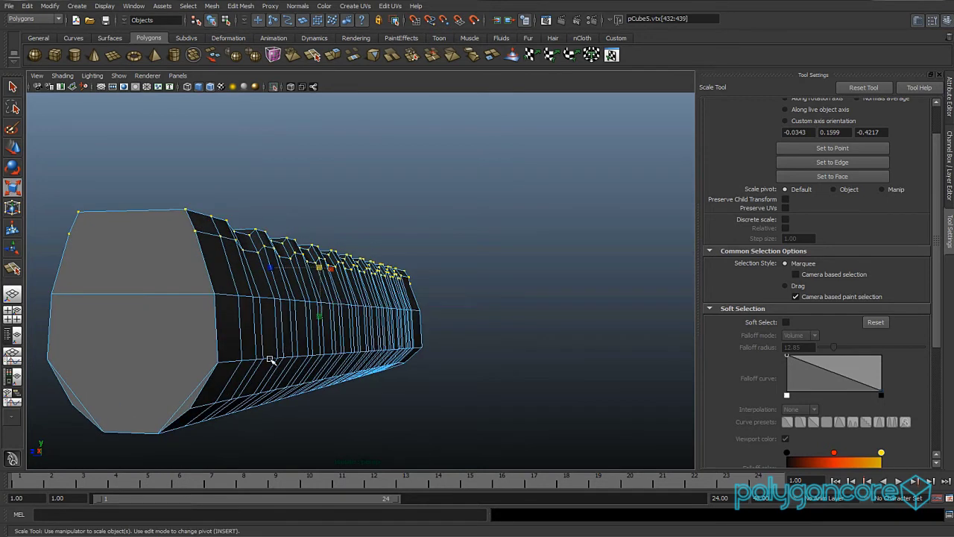
left_click(270, 360)
left_click(190, 6)
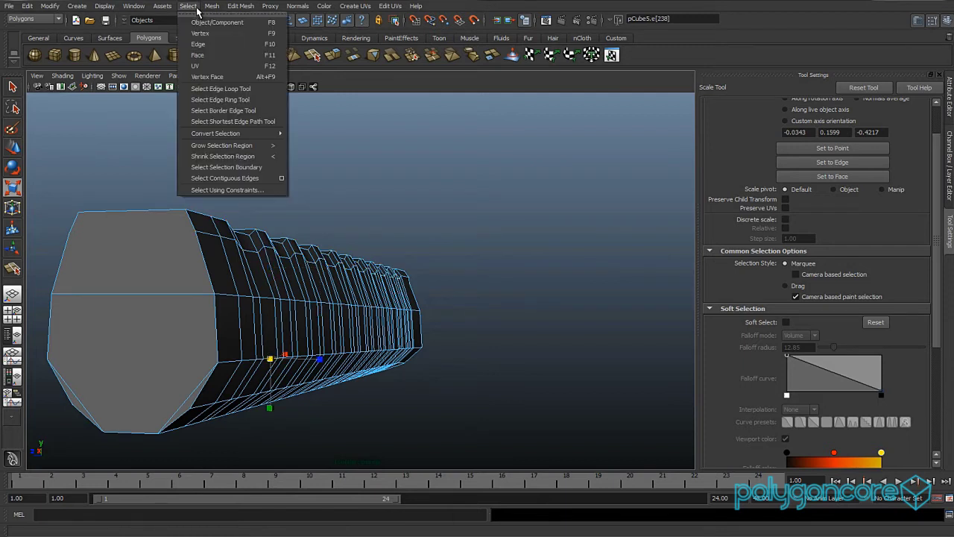
mouse_move(213, 7)
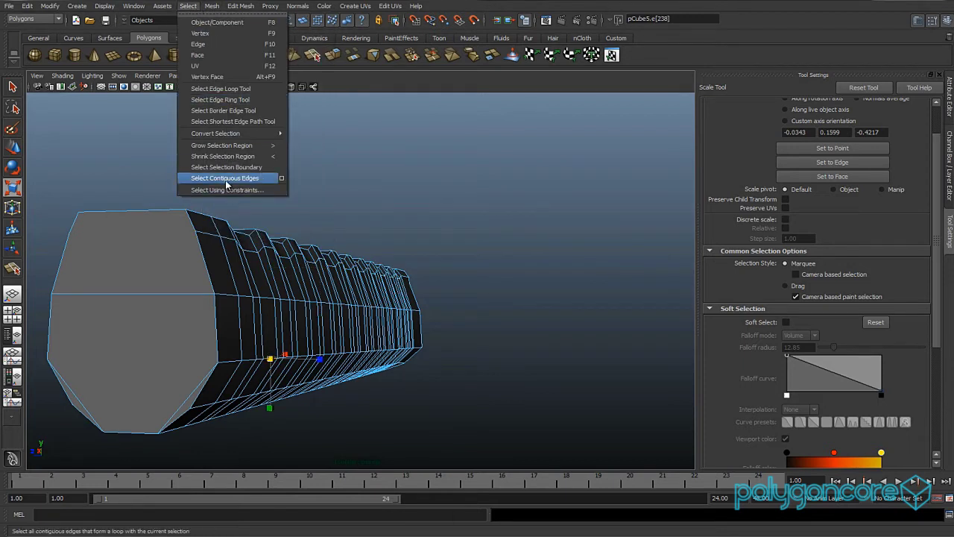
left_click(226, 178)
left_click_drag(246, 224, 333, 277, "alt")
key("w")
scroll(322, 279, "up", 4)
scroll(322, 279, "down", 1)
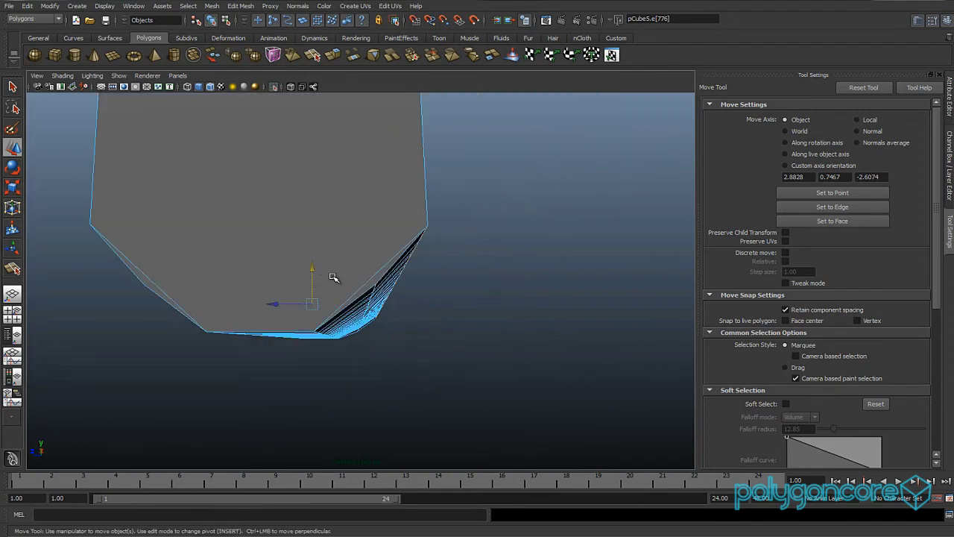
Delete the extra edges cutting across the lower corners of the handguard's front end face.
right_click_drag(377, 271, 375, 275)
right_click_drag(151, 287, 148, 296)
left_click_drag(148, 296, 255, 298, "alt")
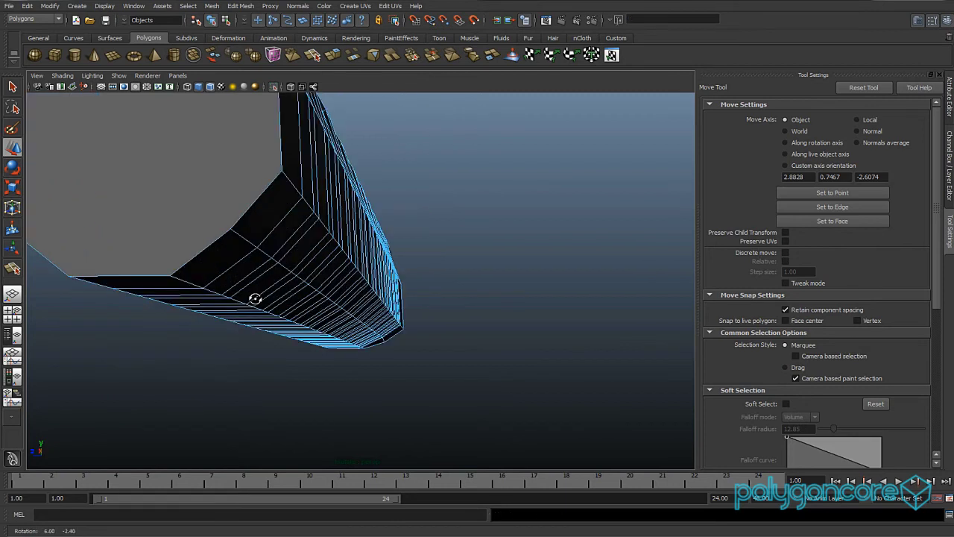
Select the contiguous edges running along the middle of the handguard's lower bevels on both sides and scale them in width.
left_click(286, 269)
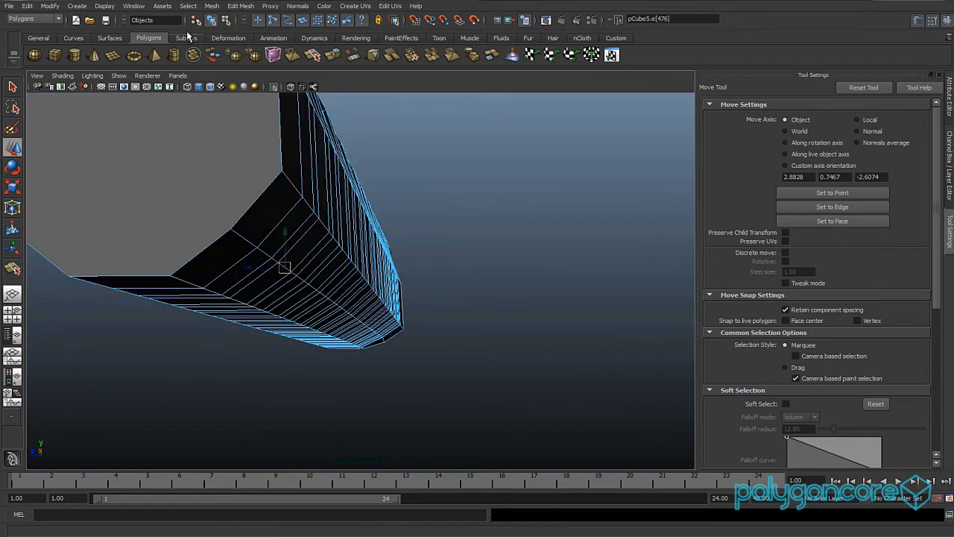
left_click(211, 6)
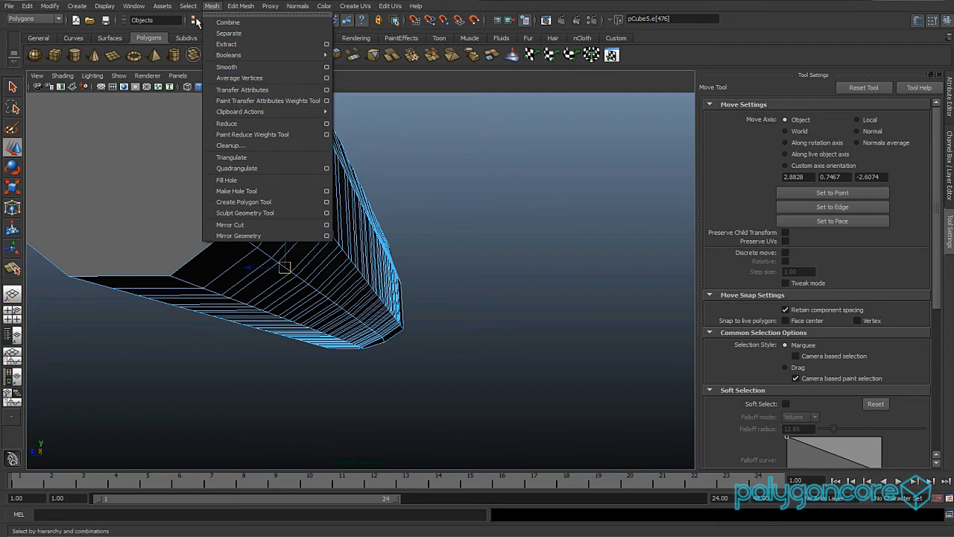
mouse_move(187, 6)
left_click(239, 180)
left_click_drag(212, 237, 444, 283, "alt")
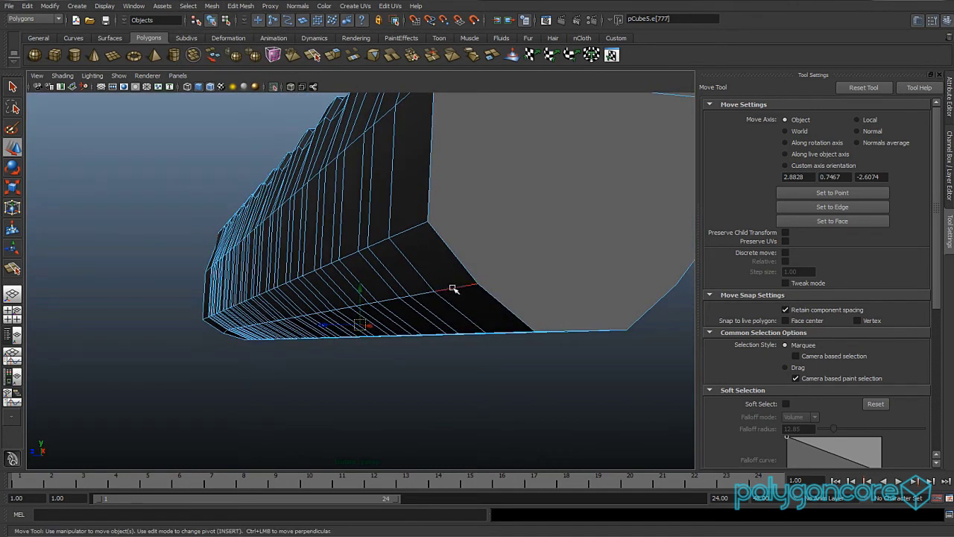
left_click_drag(448, 289, 405, 290, "alt")
key("r")
scroll(393, 293, "up", 3)
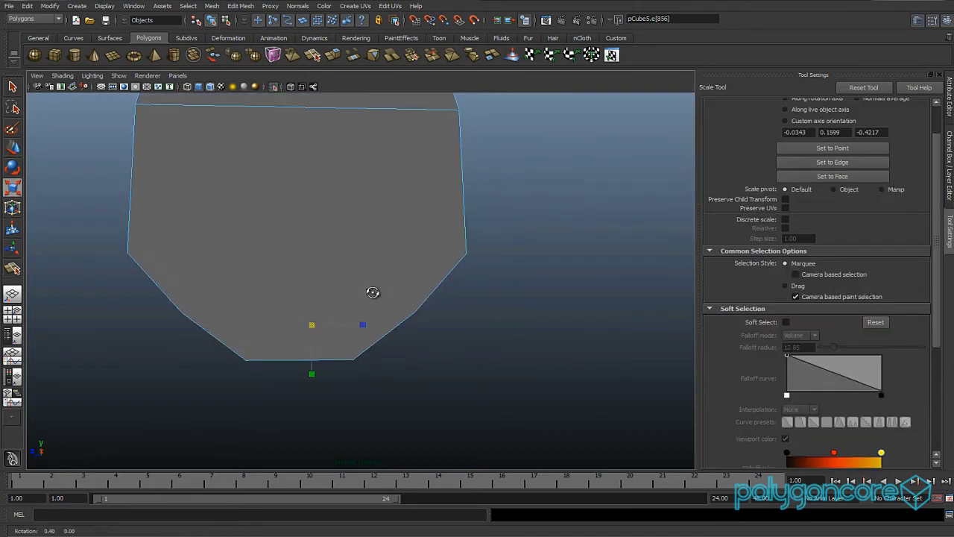
left_click_drag(363, 325, 261, 297)
scroll(367, 321, "down", 3)
scroll(366, 294, "up", 3)
Delete only the diagonal edge crossing the handguard's upper rear corner, keeping the neighbouring corner edge.
middle_click_drag(367, 294, 320, 306, "alt")
scroll(320, 307, "up", 3)
left_click_drag(320, 307, 337, 293, "alt")
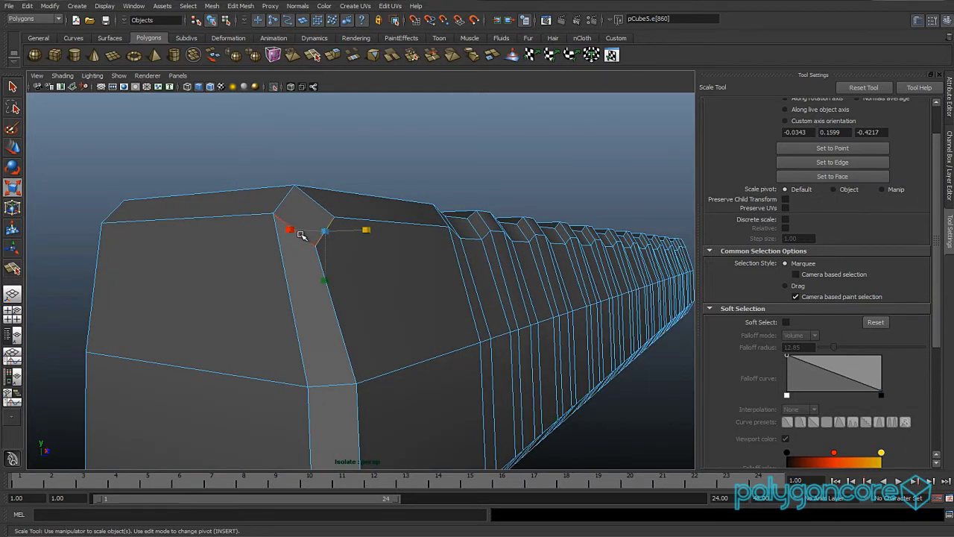
right_click_drag(305, 239, 275, 231, "shift")
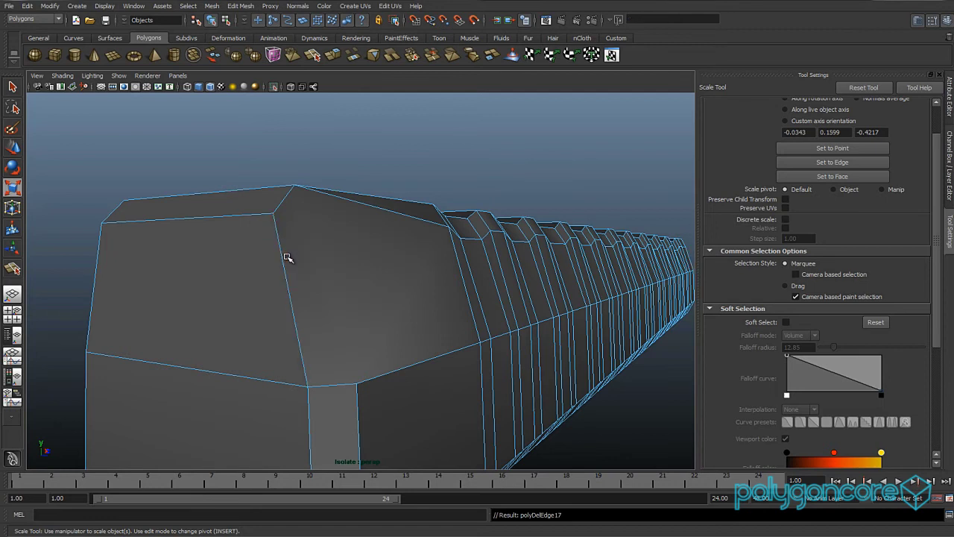
key("ctrl+z")
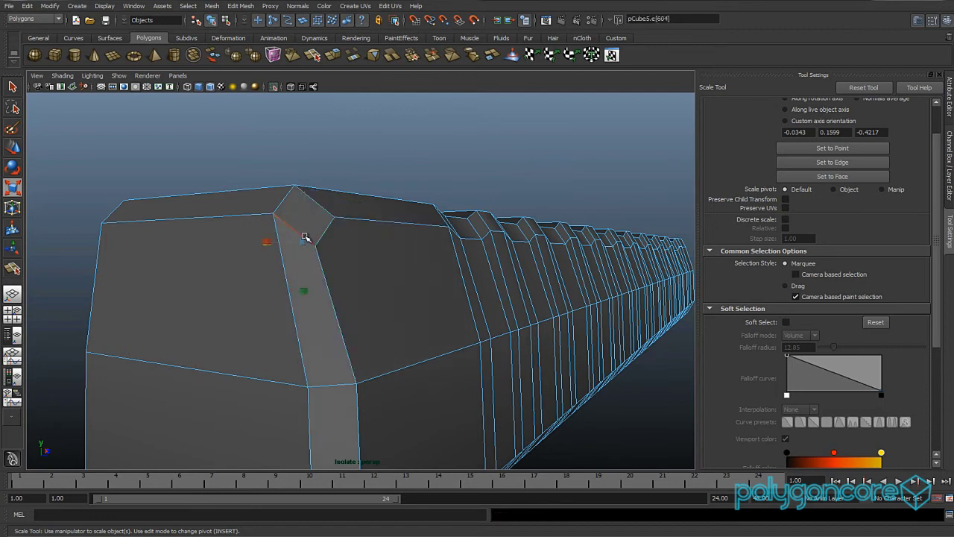
right_click_drag(297, 233, 275, 240, "shift")
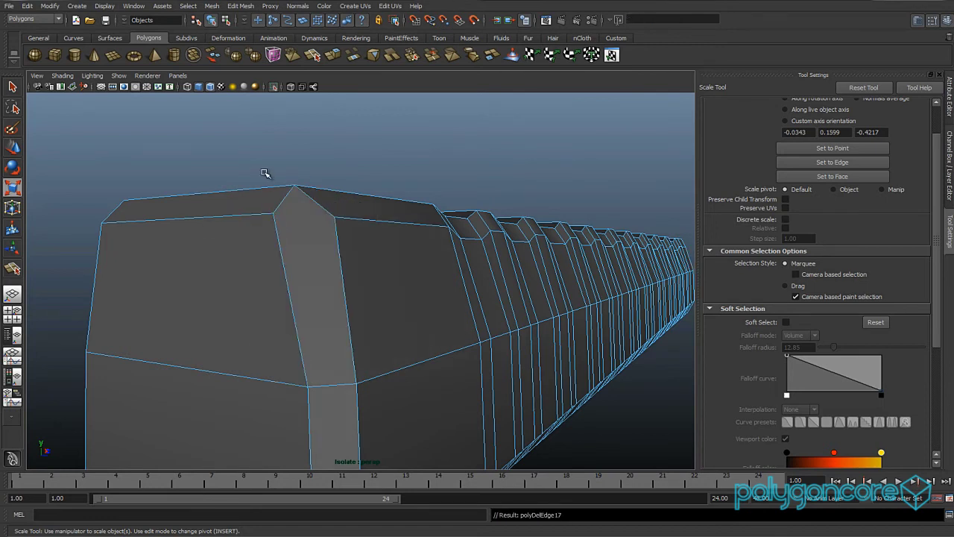
scroll(306, 257, "down", 3)
Use the Split Polygon Tool to connect the side and rear vertices across the handguard's upper rear corners.
left_click_drag(252, 253, 388, 258, "alt")
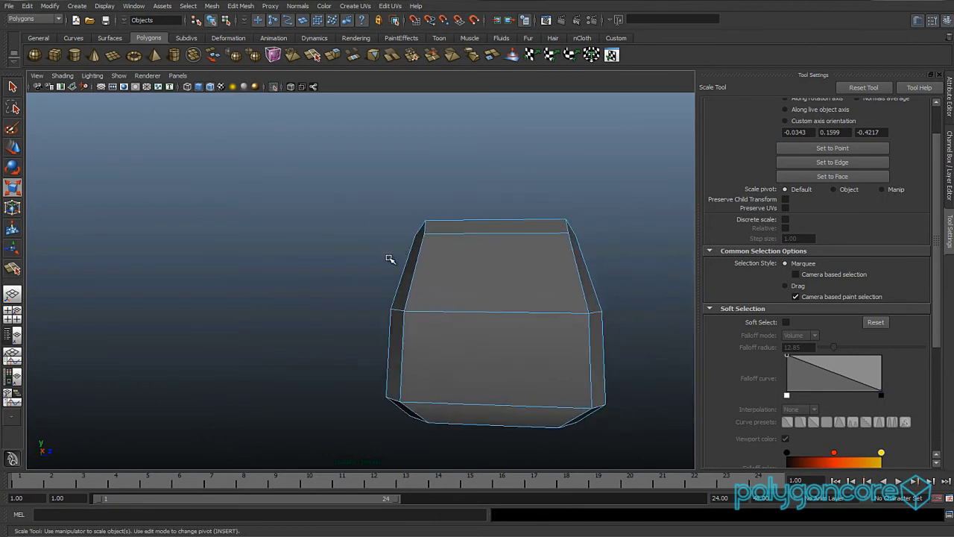
right_click_drag(390, 259, 411, 261, "alt")
left_click_drag(411, 261, 381, 262, "alt")
middle_click_drag(380, 262, 359, 259, "alt")
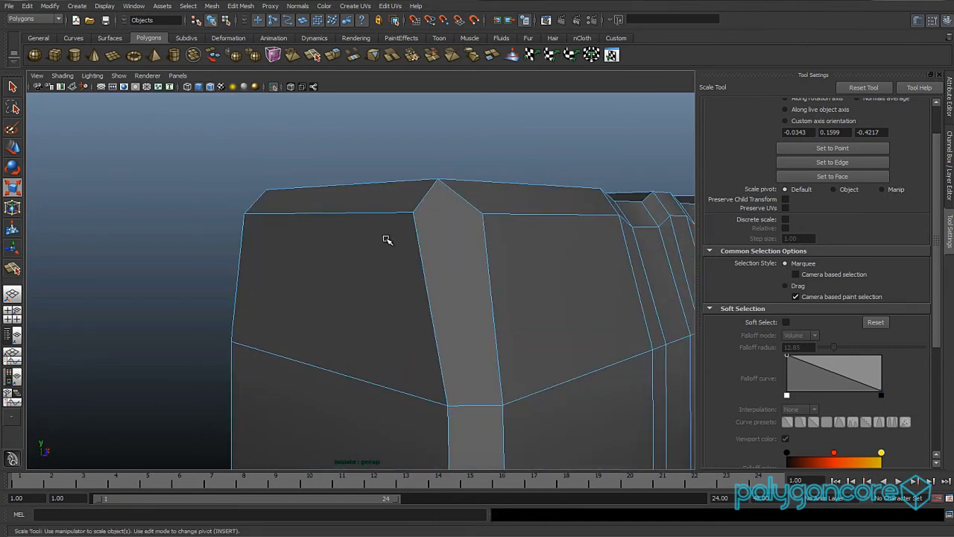
left_click(250, 6)
left_click(265, 69)
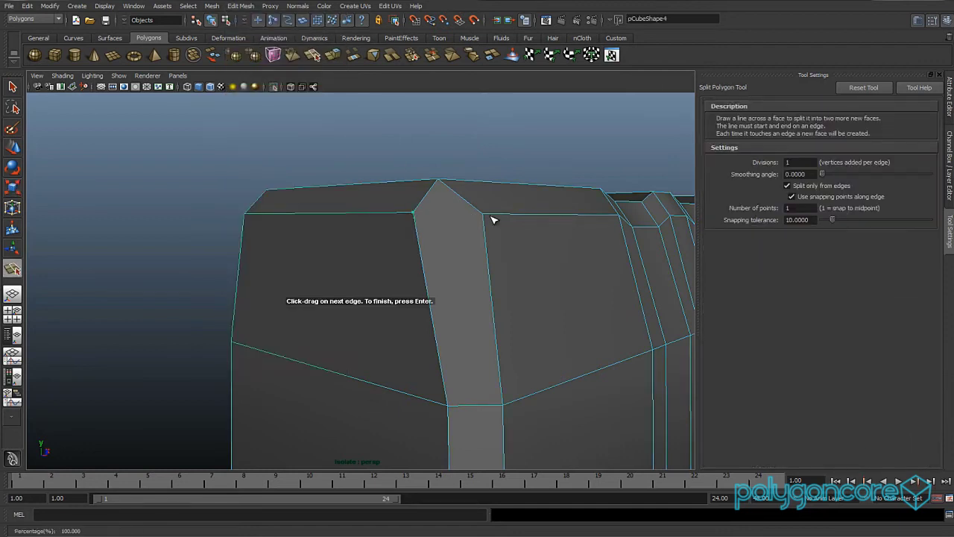
key("Return")
right_click_drag(477, 199, 437, 215, "alt")
left_click_drag(437, 215, 534, 223, "alt")
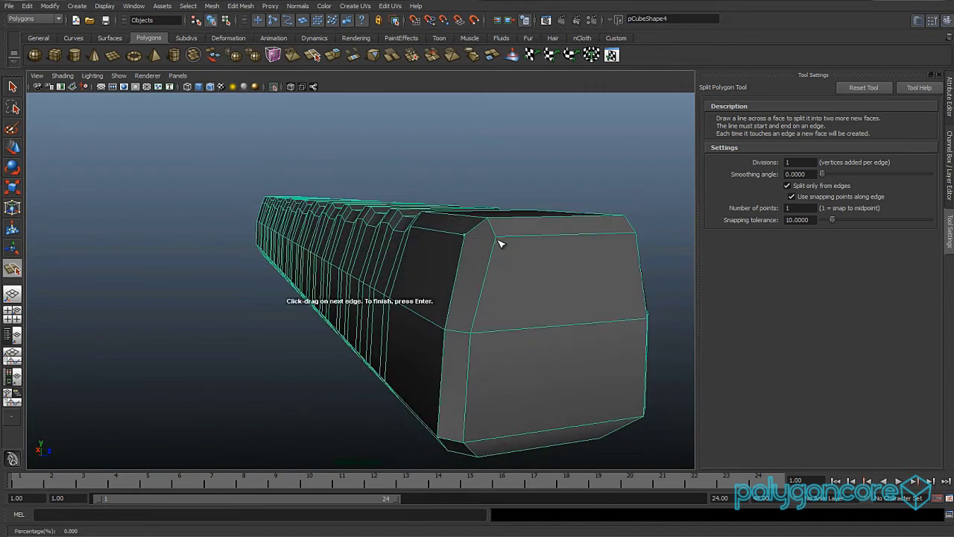
left_click_drag(533, 226, 358, 145, "alt")
In the front view, move the upper rear side vertices back to align vertically with the top edge's rear corner.
key("w")
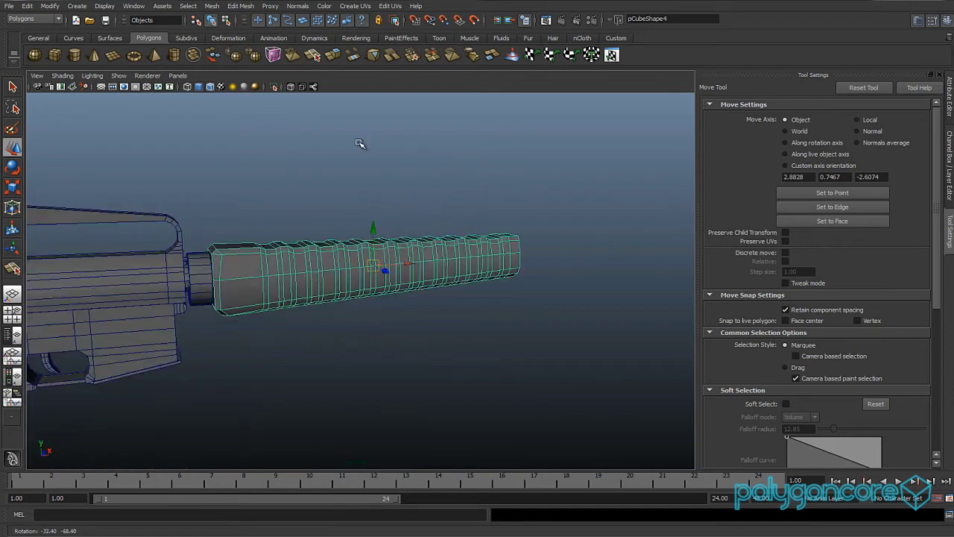
scroll(353, 187, "up", 5)
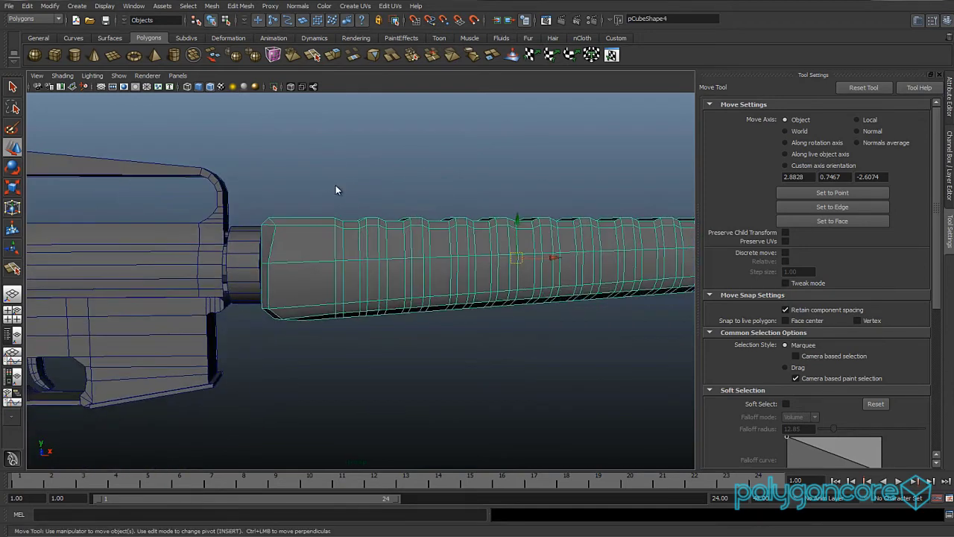
key("space")
left_click_drag(336, 185, 331, 213)
scroll(331, 213, "down", 5)
middle_click_drag(331, 213, 407, 185, "alt")
scroll(361, 218, "up", 5)
scroll(361, 219, "up", 6)
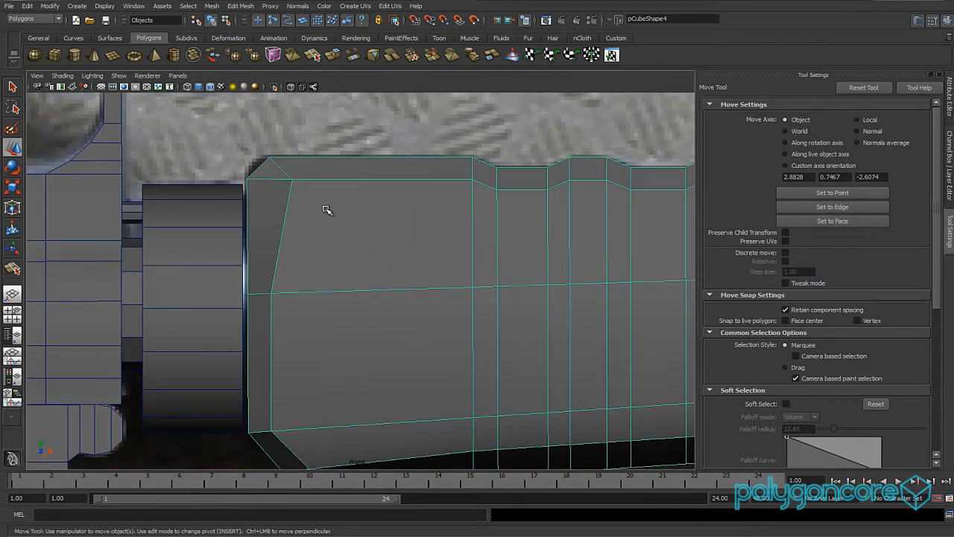
right_click_drag(357, 204, 296, 201)
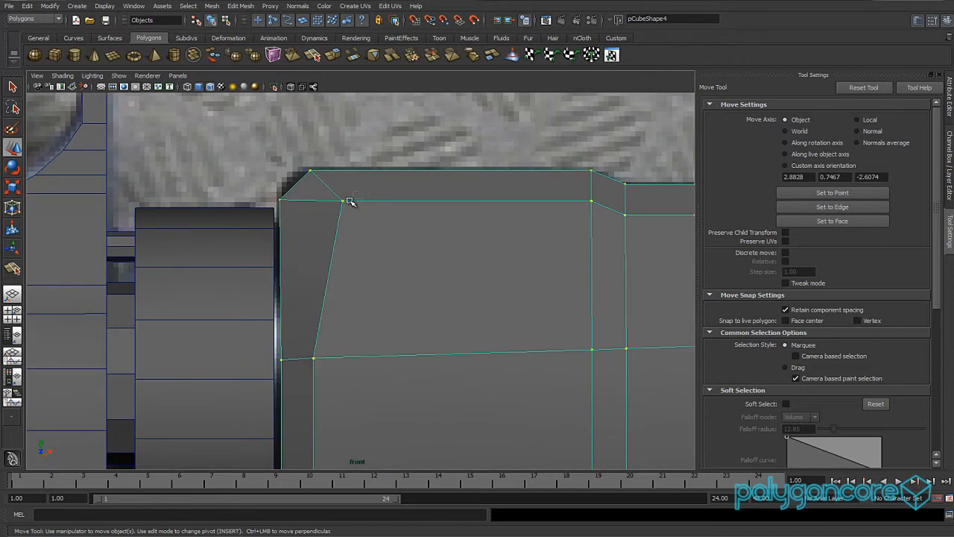
left_click_drag(380, 202, 380, 201)
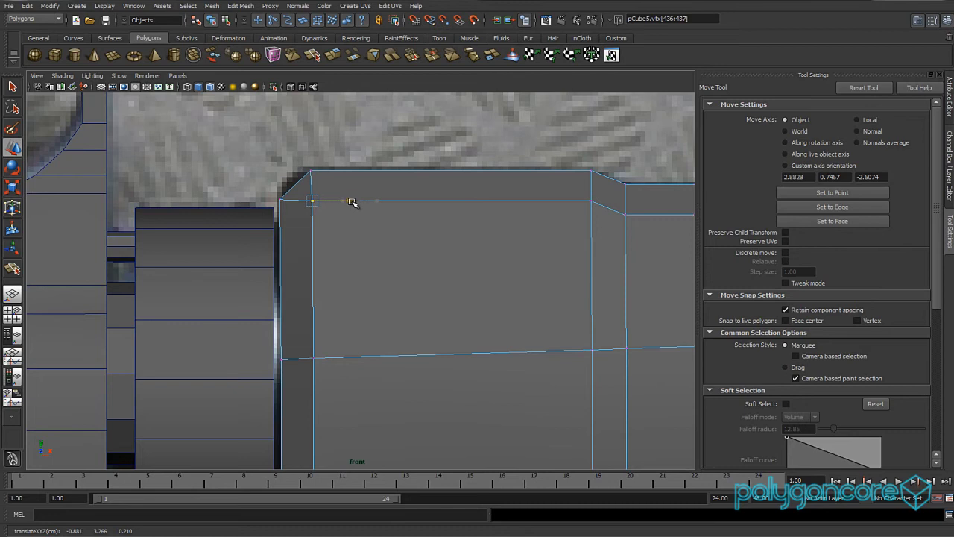
Examine the handguard against the reference image in the front view, and from the side and above in perspective.
scroll(438, 237, "down", 8)
middle_click_drag(423, 237, 333, 218, "alt")
middle_click_drag(396, 232, 266, 208, "alt")
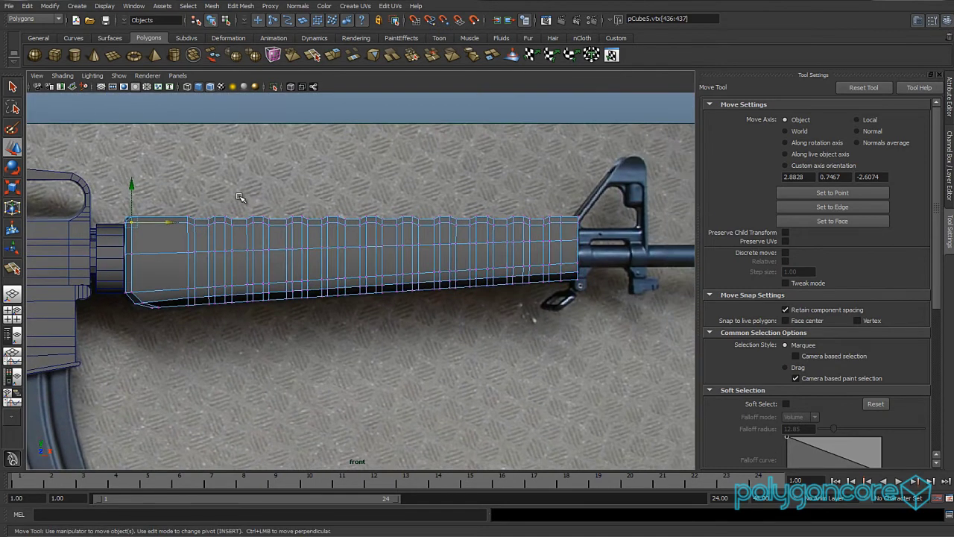
scroll(240, 197, "up", 1)
scroll(240, 197, "up", 1)
key("space")
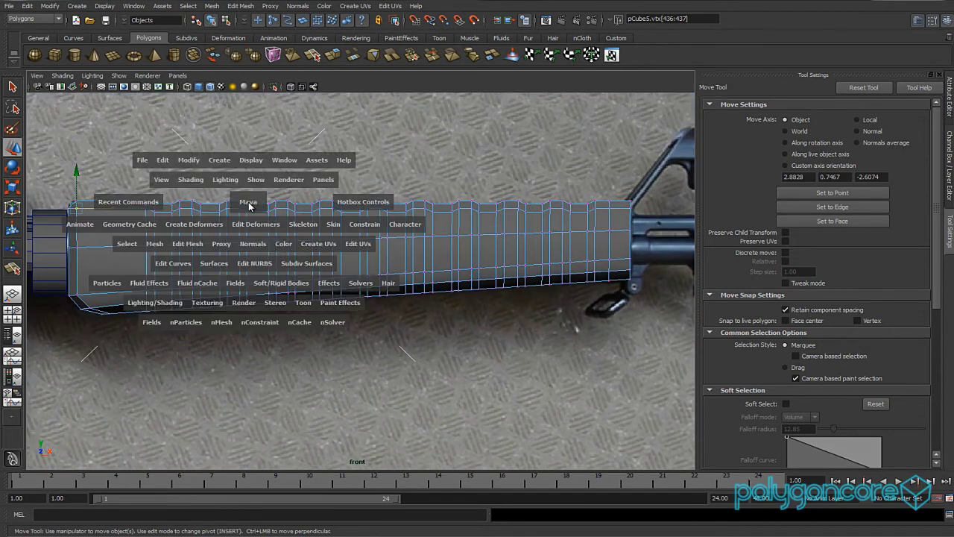
left_click_drag(250, 205, 279, 206)
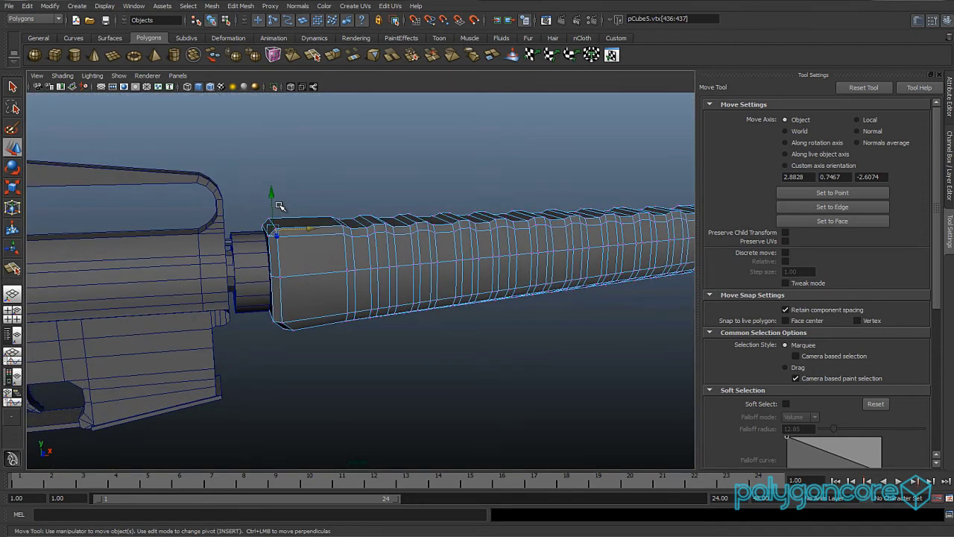
scroll(280, 207, "up", 1)
middle_click_drag(288, 221, 224, 225, "alt")
scroll(346, 229, "up", 3)
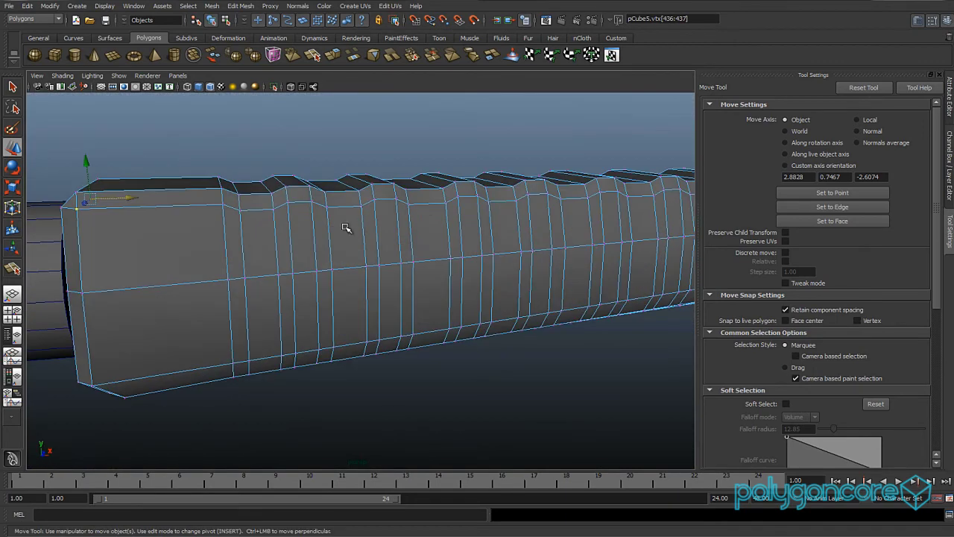
left_click_drag(345, 228, 326, 282, "alt")
scroll(445, 276, "down", 5)
left_click_drag(423, 267, 420, 277, "alt")
scroll(406, 277, "down", 4)
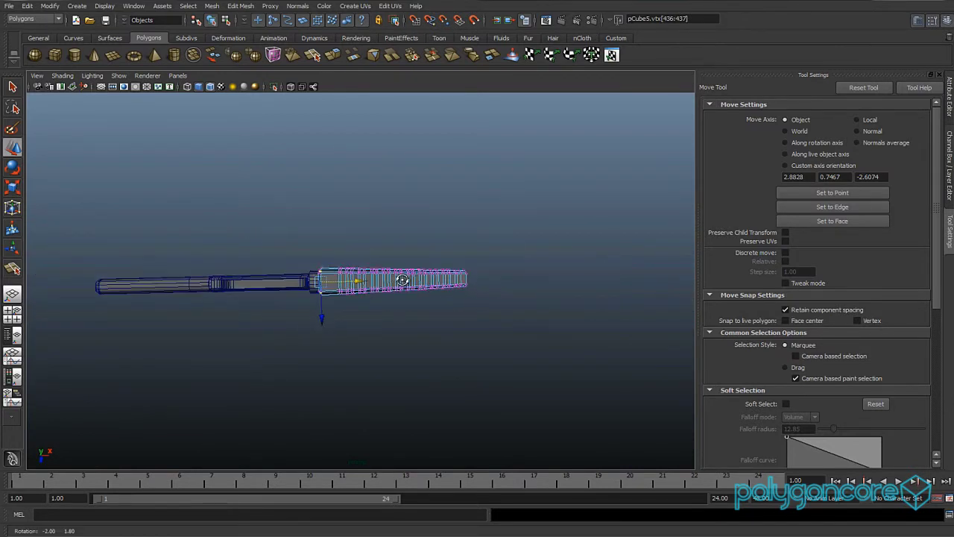
Select the whole handguard as an object and scale it slightly narrower in width.
scroll(398, 278, "up", 4)
mouse_move(377, 281)
middle_mouse_down("alt")
mouse_move(497, 273)
mouse_move(368, 270)
middle_mouse_up("alt")
scroll(497, 272, "up", 4)
right_click_drag(366, 268, 415, 252)
left_click(410, 264)
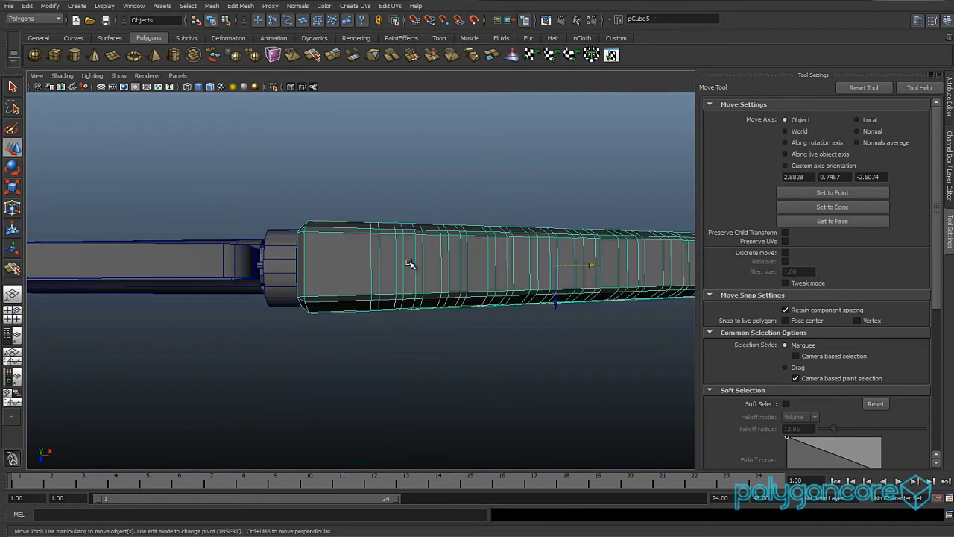
key("r")
scroll(477, 292, "up", 3)
scroll(492, 318, "up", 2)
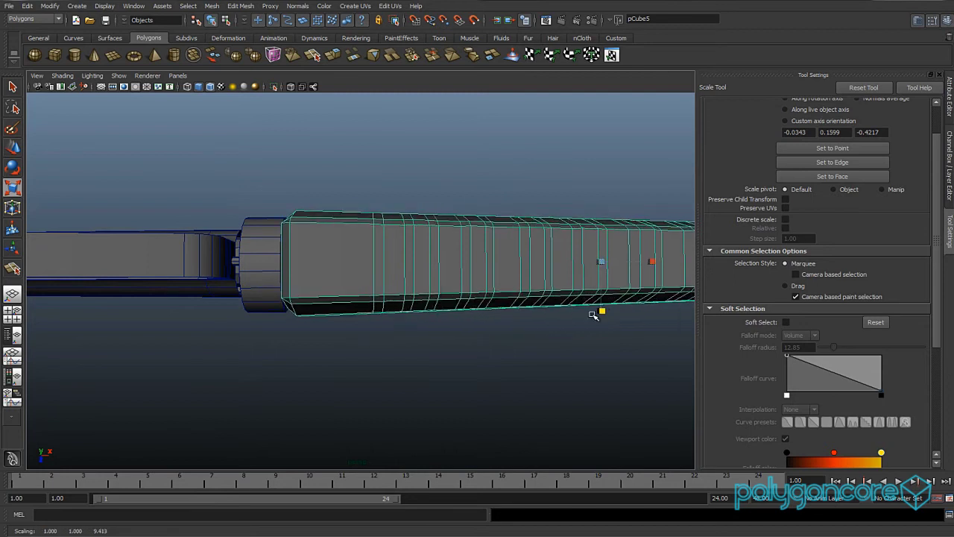
Scale the whole handguard slightly wider, to a width scale of about 9.86, comparing it with the adjoining ring from above.
left_click_drag(603, 310, 441, 332, "alt")
key("space")
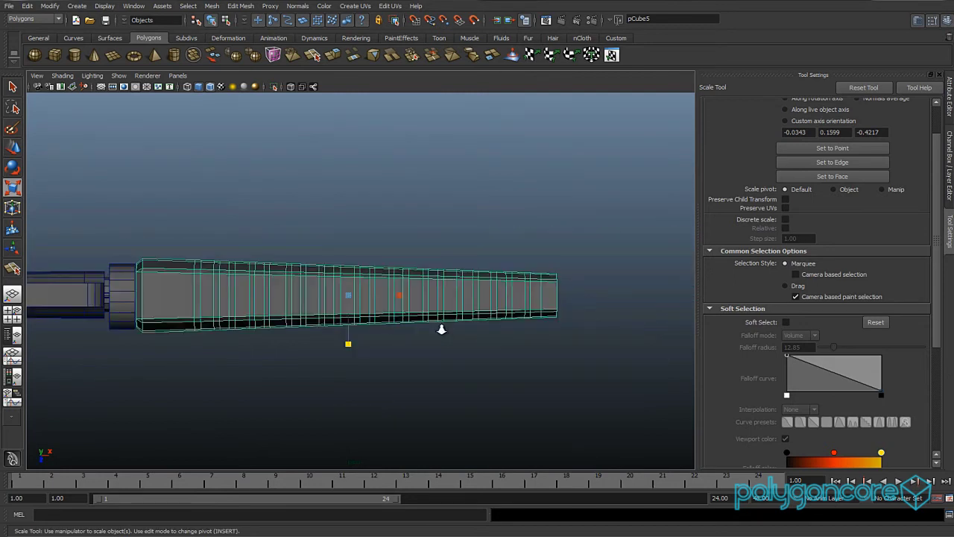
scroll(441, 330, "down", 3)
middle_click_drag(421, 317, 420, 317, "alt")
scroll(512, 324, "up", 4)
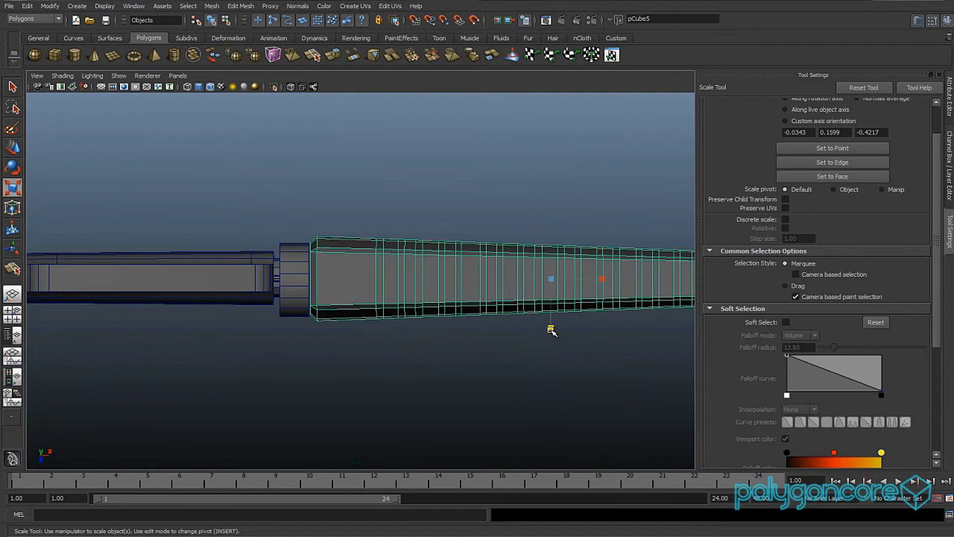
left_click_drag(551, 330, 552, 330)
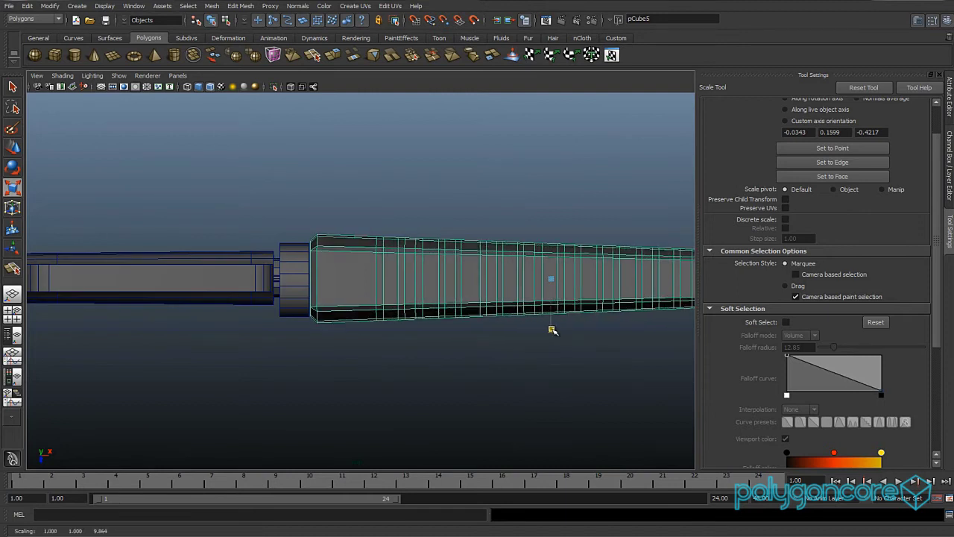
scroll(538, 345, "down", 2)
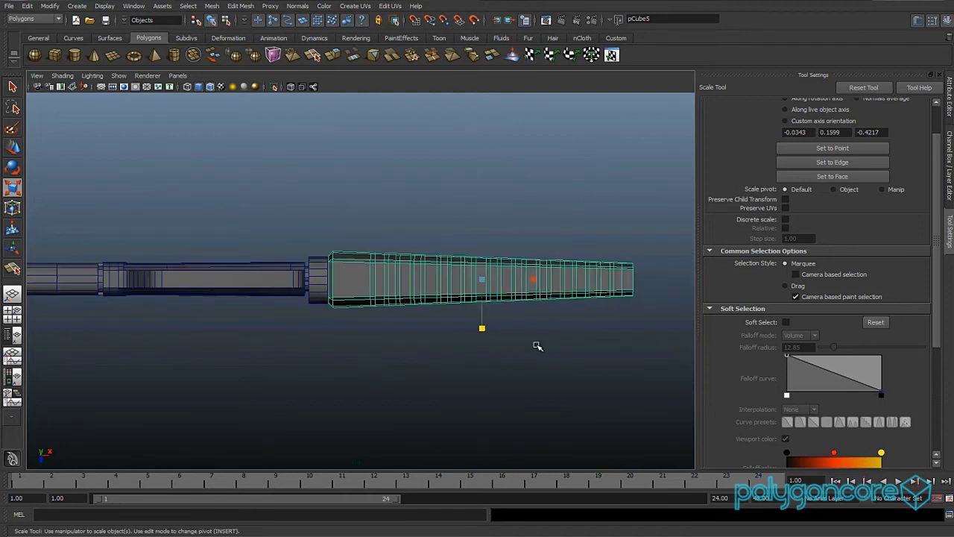
scroll(537, 345, "down", 1)
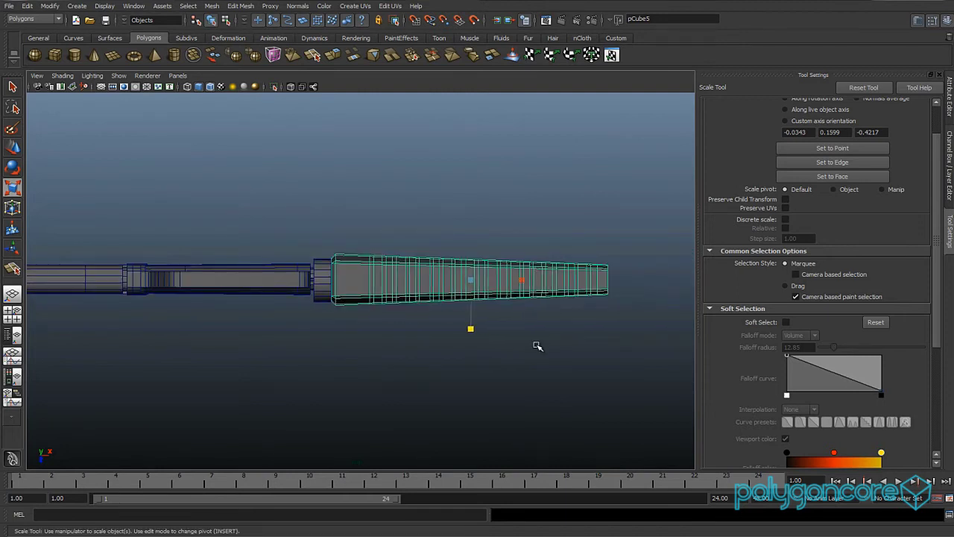
With soft selection on at a 12.85 falloff radius, scale the handguard's front end vertices slightly wider.
scroll(538, 345, "up", 1)
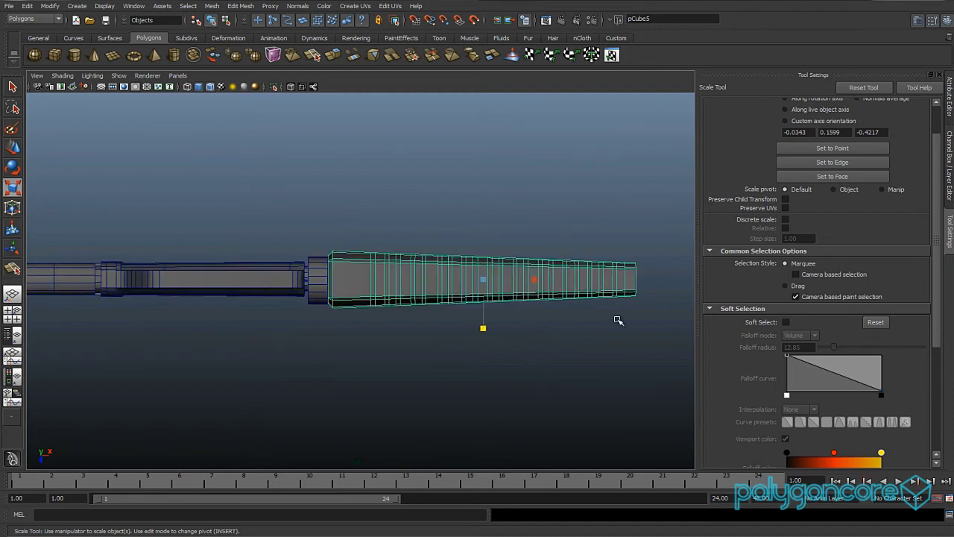
scroll(618, 321, "up", 1)
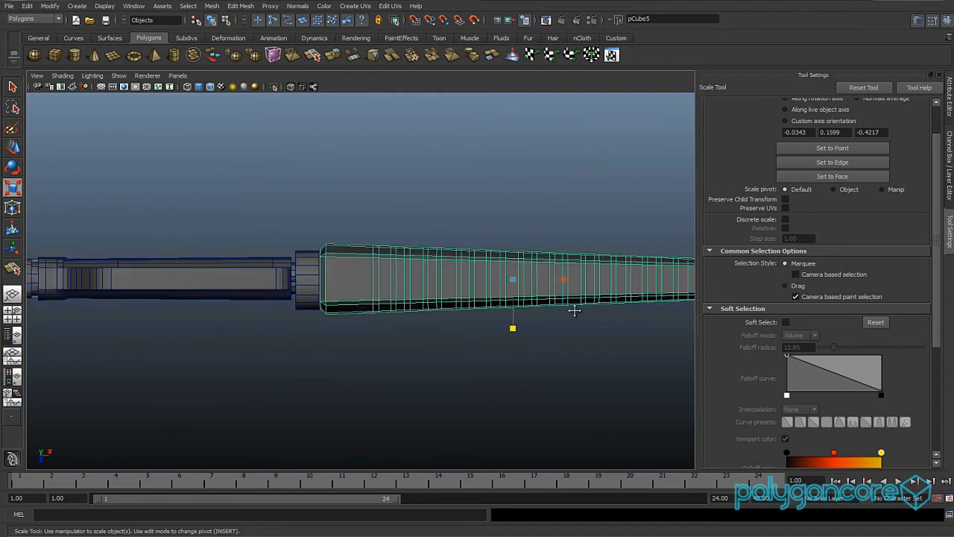
middle_click_drag(574, 310, 454, 300, "alt")
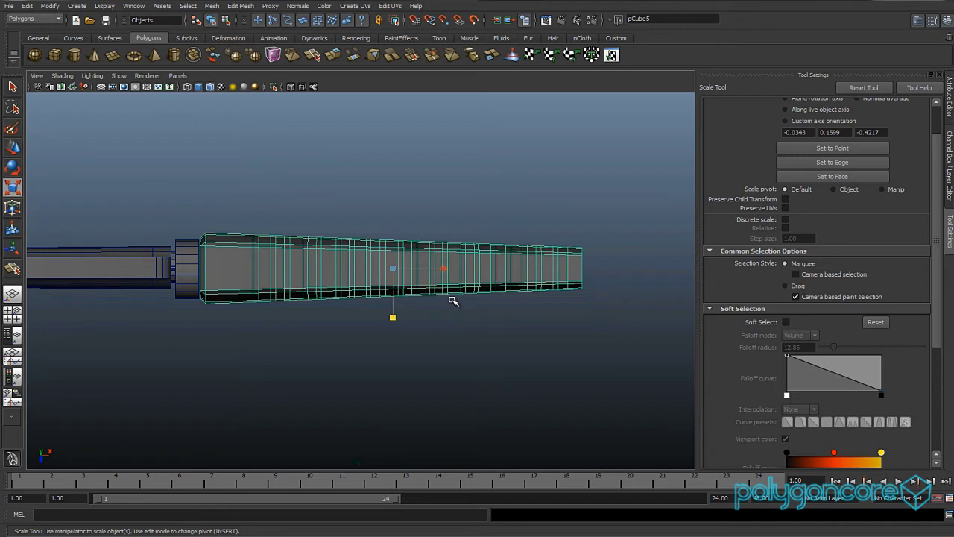
scroll(528, 299, "up", 1)
middle_click_drag(529, 299, 413, 288, "alt")
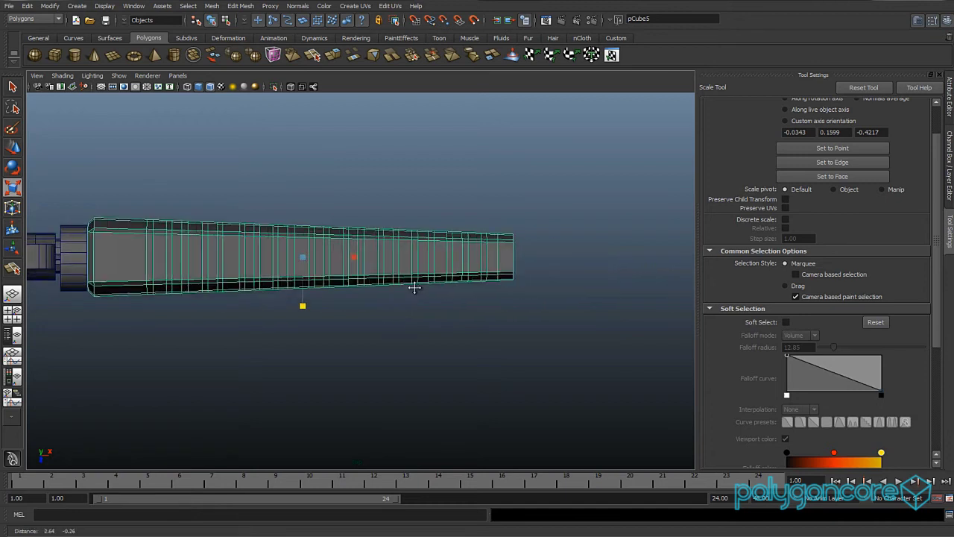
scroll(412, 288, "up", 1)
right_click_drag(494, 276, 538, 202)
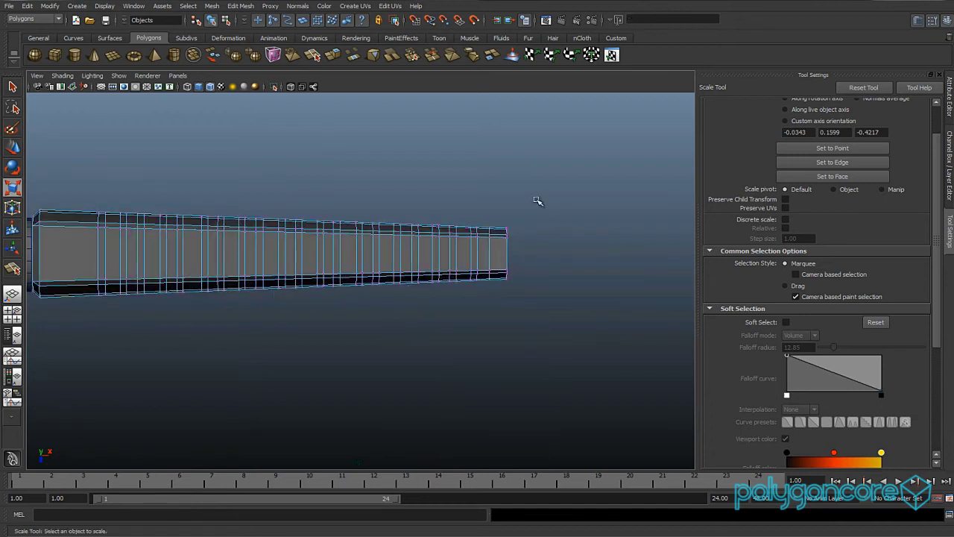
left_click_drag(497, 306, 497, 307)
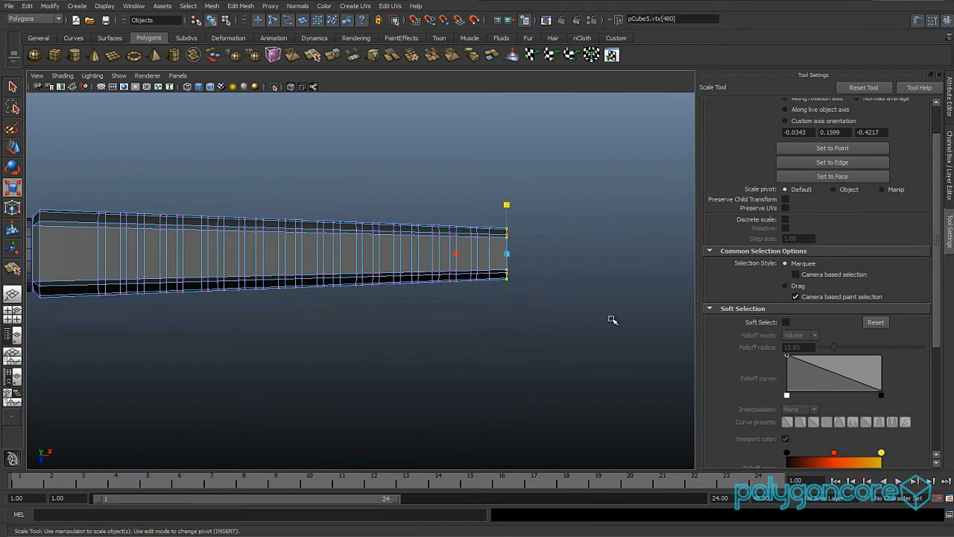
left_click(786, 323)
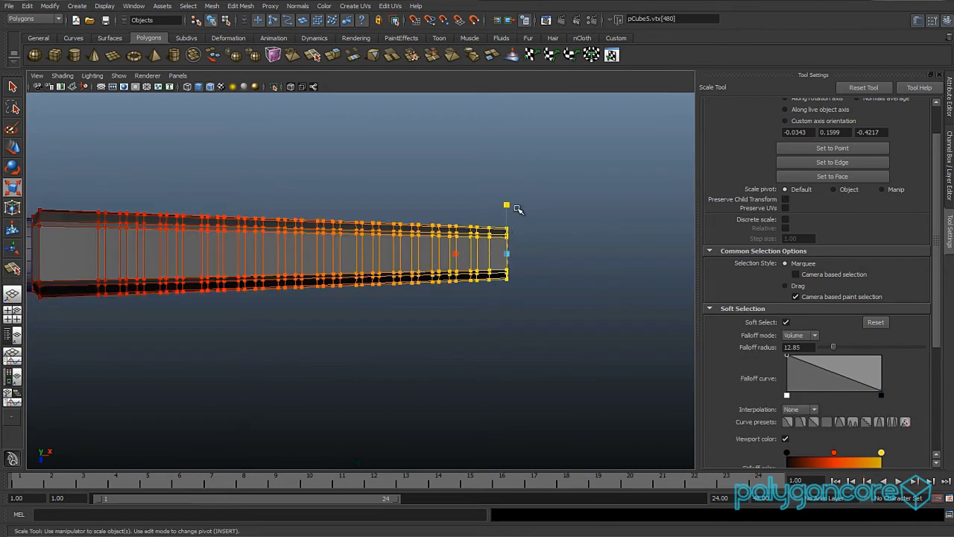
left_click_drag(508, 206, 505, 202)
scroll(394, 260, "down", 3)
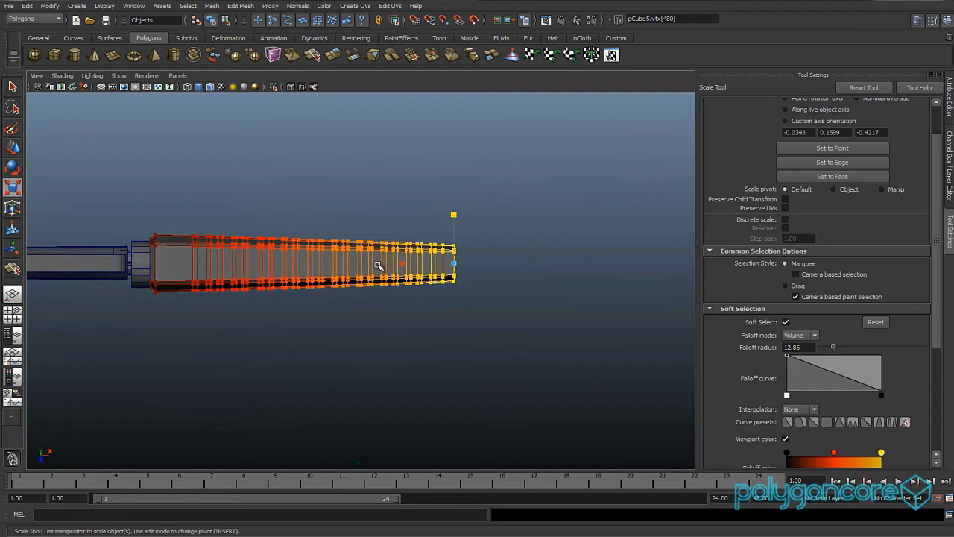
middle_click_drag(378, 266, 601, 263, "alt")
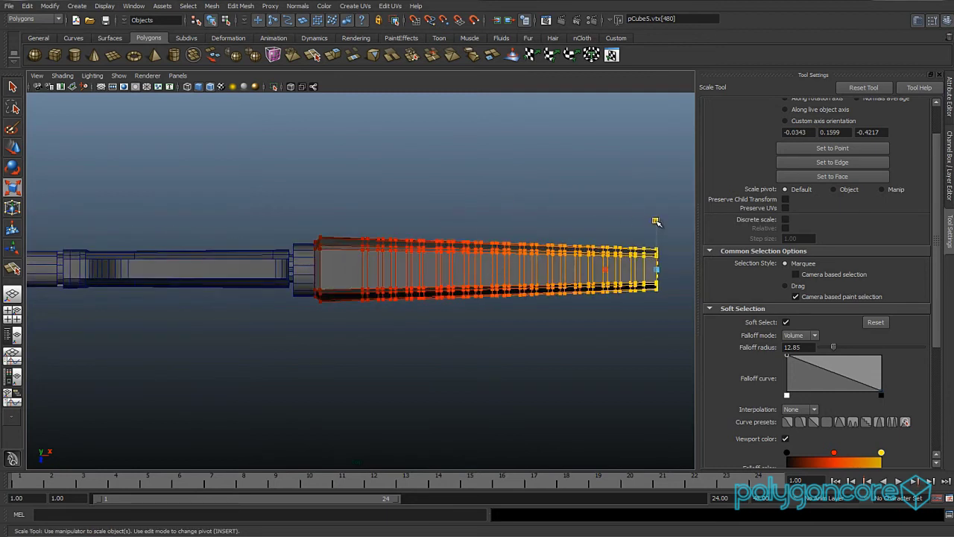
left_click_drag(656, 222, 657, 219)
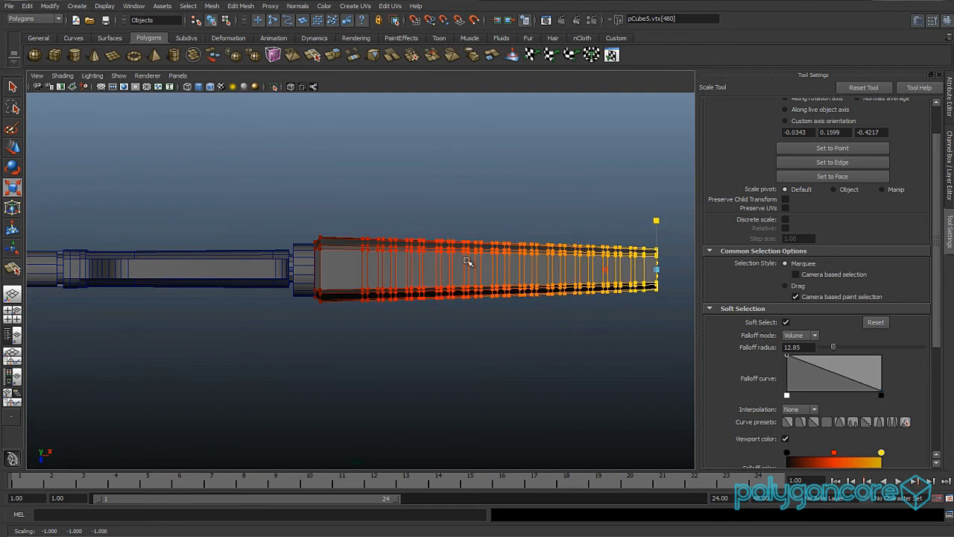
Turn off soft selection and scale the whole handguard slightly narrower in width.
right_click_drag(466, 261, 477, 247)
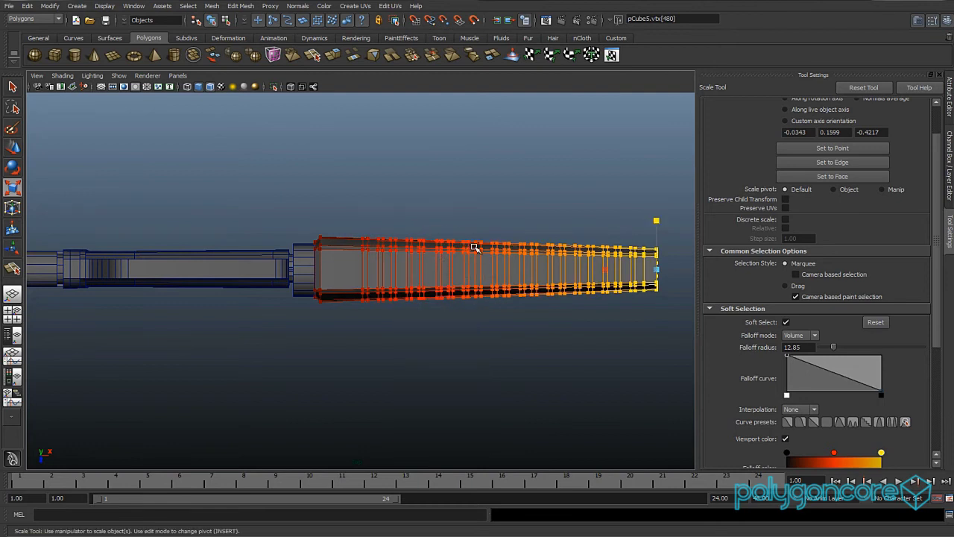
left_click(786, 322)
left_click(586, 323)
left_click(493, 286)
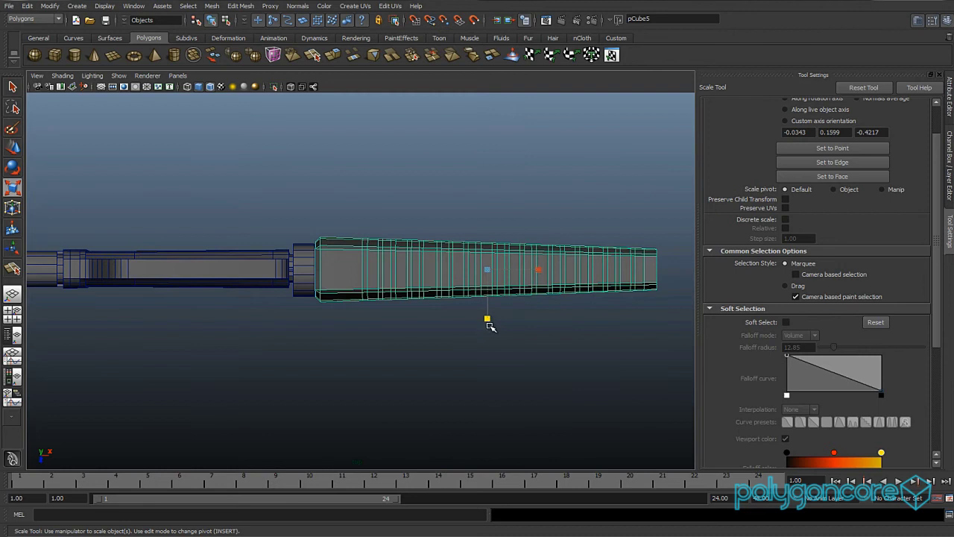
left_click_drag(487, 319, 489, 316)
Move the handguard slightly back toward the adjoining ring and adjust its sideways position to centre it on the ring.
scroll(454, 337, "up", 5)
key("w")
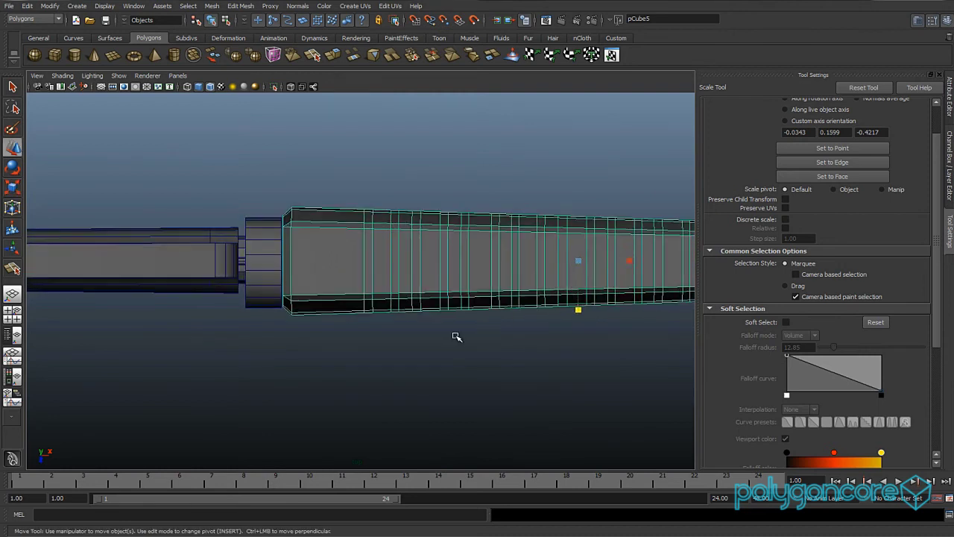
left_click_drag(557, 279, 549, 280)
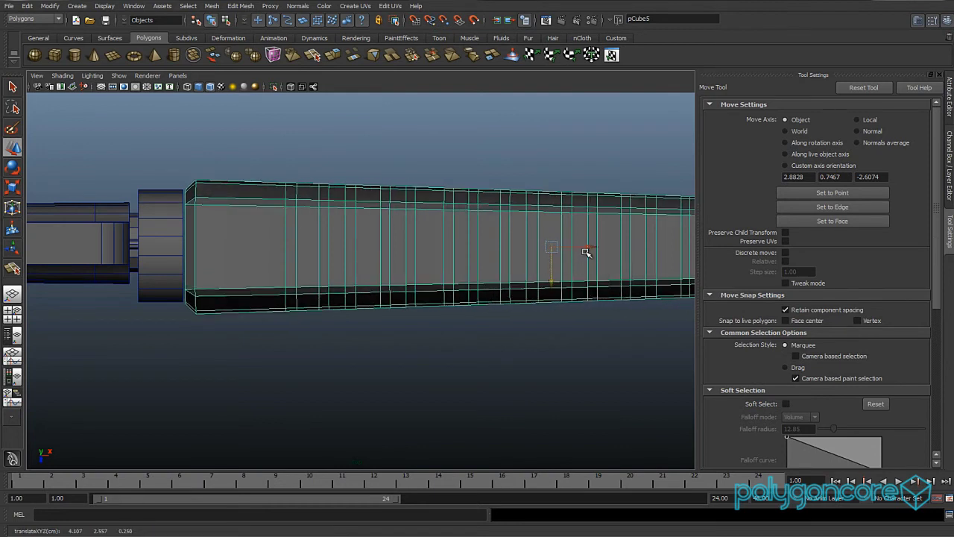
left_click_drag(591, 244, 590, 245)
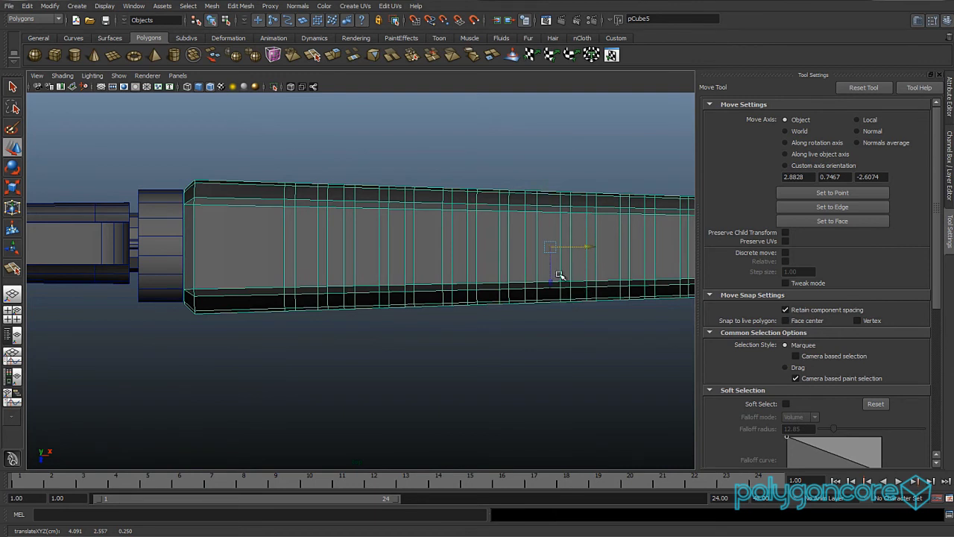
left_click_drag(553, 283, 568, 293)
In perspective, split the edge ring through the middle underside edge to add a centre line along the handguard's length.
key("space")
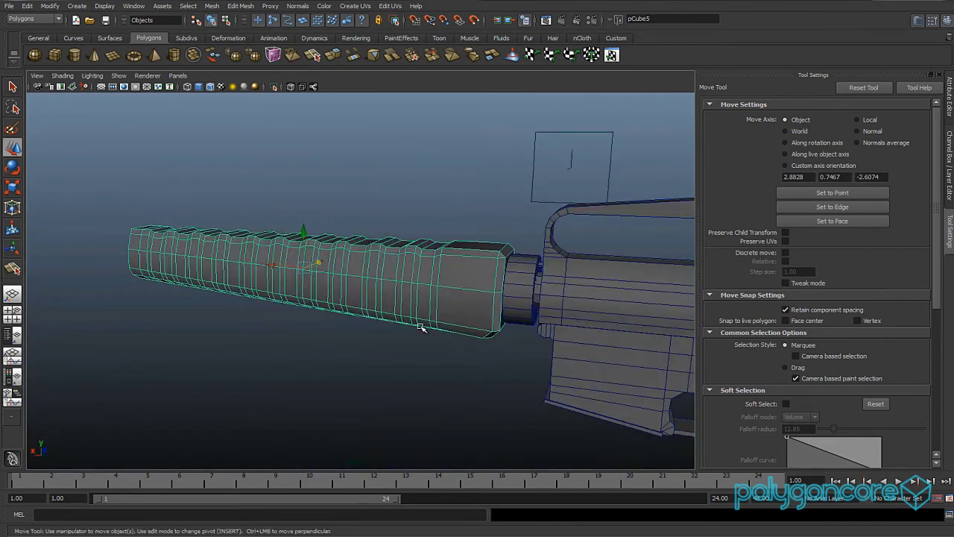
left_click_drag(498, 287, 315, 187, "alt")
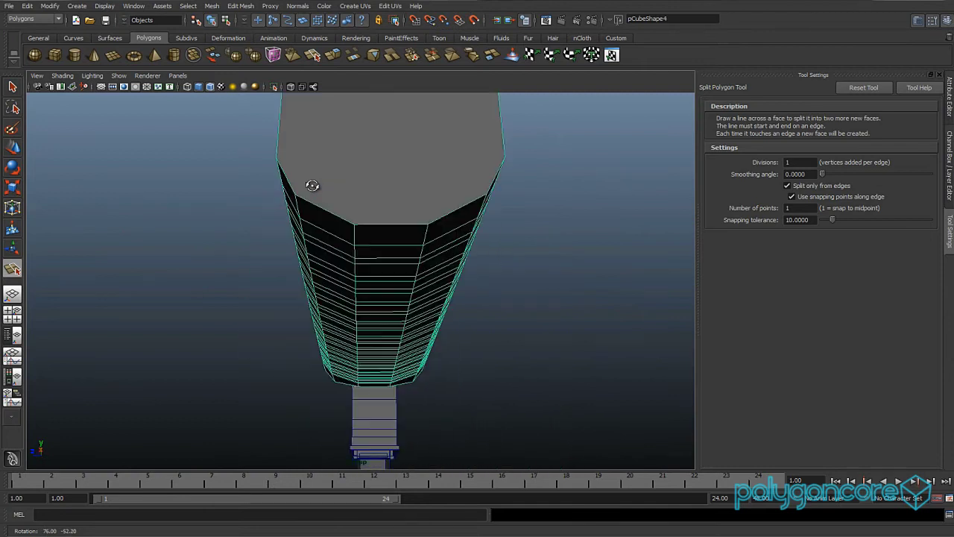
key("w")
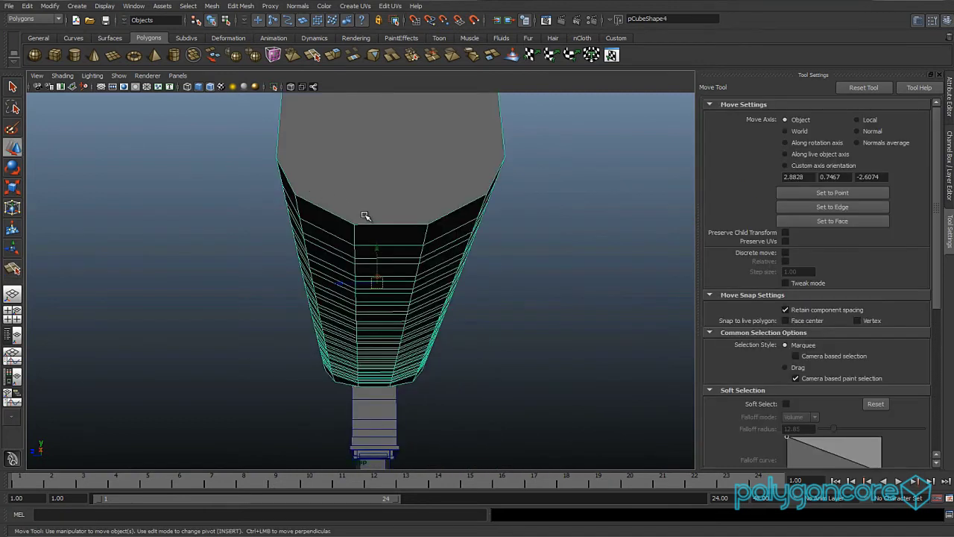
right_click_drag(365, 214, 361, 185)
scroll(382, 225, "down", 4)
left_click_drag(382, 225, 354, 236, "alt")
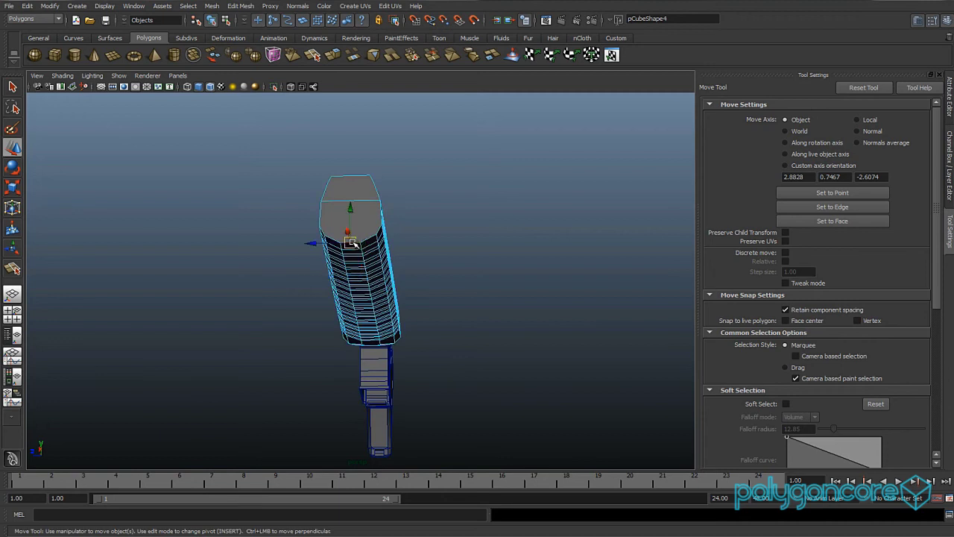
key("y")
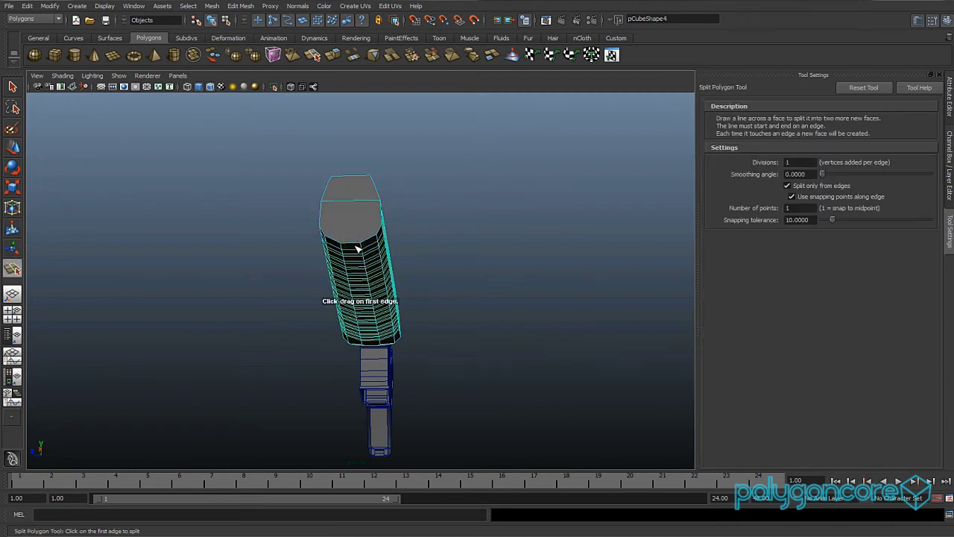
right_click(353, 246, "shift")
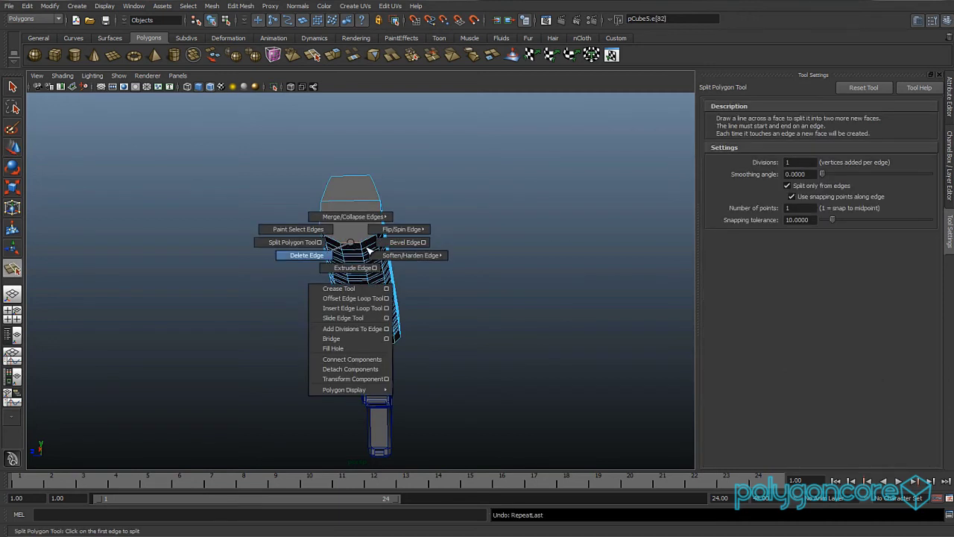
key("w")
right_click_drag(347, 242, 348, 266, "shift")
mouse_move(353, 264)
left_mouse_down("alt")
mouse_move(362, 266)
mouse_move(360, 252)
left_mouse_up("alt")
Split the handguard's front end cap vertically down the middle with the Split Polygon Tool.
left_click(240, 5)
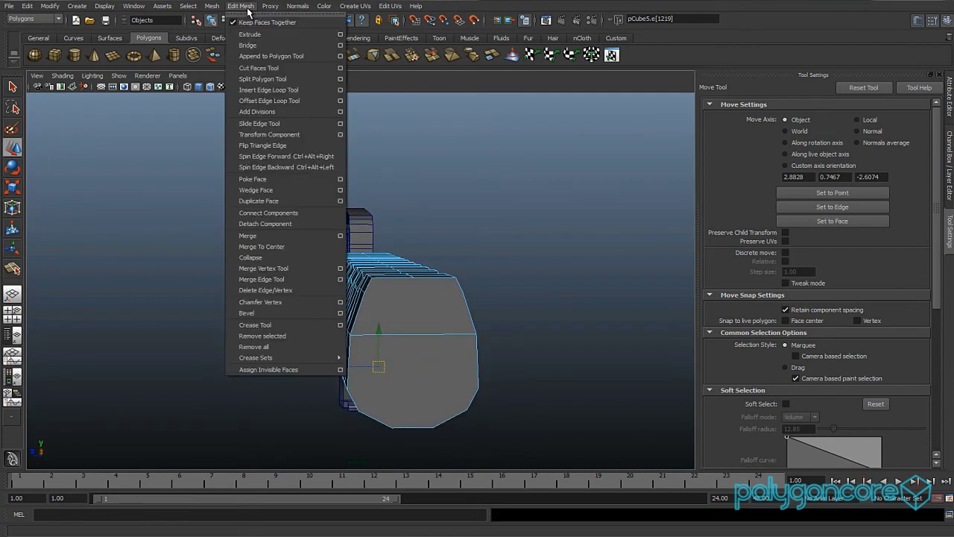
left_click(250, 79)
left_click_drag(344, 173, 385, 264, "alt")
left_click_drag(371, 365, 366, 326, "alt")
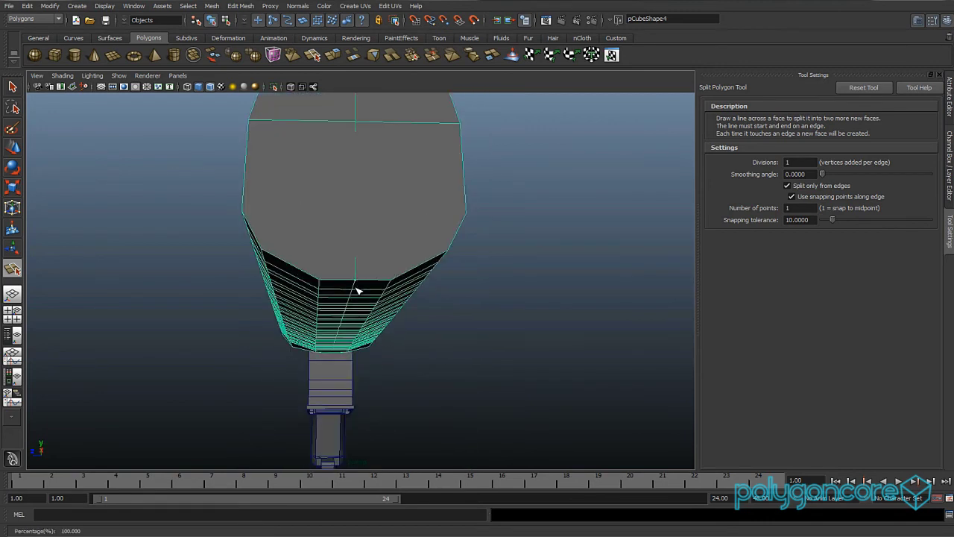
left_click_drag(375, 260, 324, 270, "alt")
key("w")
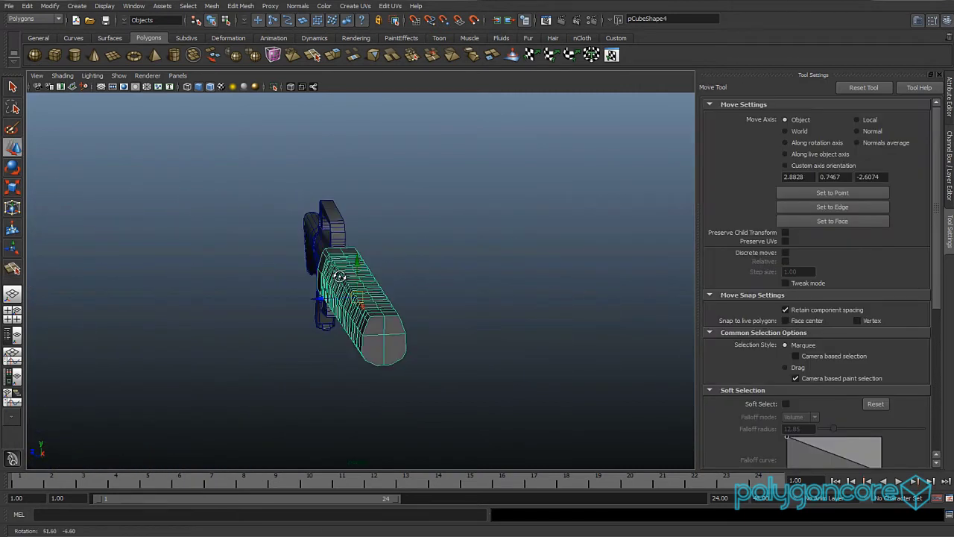
Check the centre split by selecting one half's faces, and cut the undivided face at the rear of the underside along the centre line.
right_click_drag(331, 267, 342, 278)
left_click(351, 270)
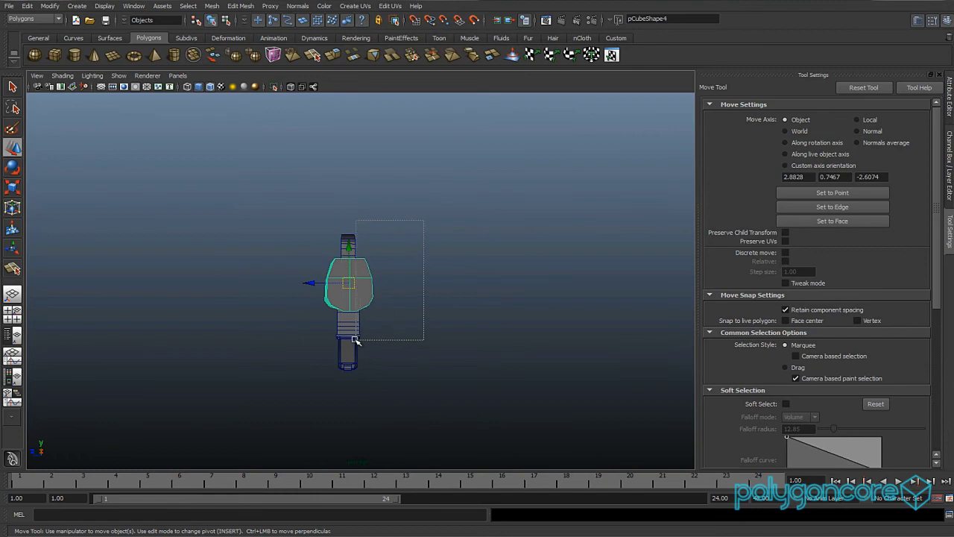
left_click_drag(359, 339, 441, 244, "alt")
scroll(353, 273, "up", 2)
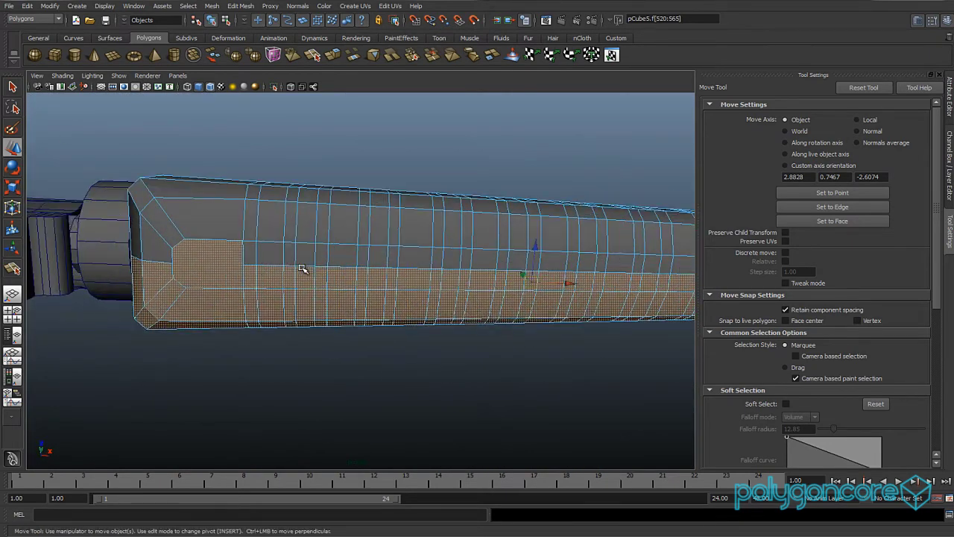
middle_click_drag(303, 268, 399, 268, "alt")
scroll(399, 269, "up", 1)
scroll(285, 257, "up", 2)
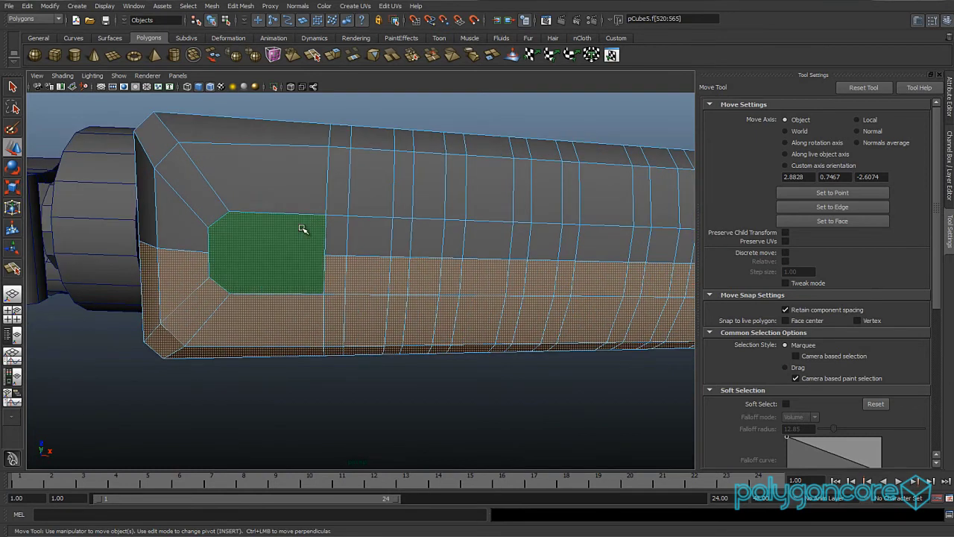
left_click(240, 6)
left_click(257, 77)
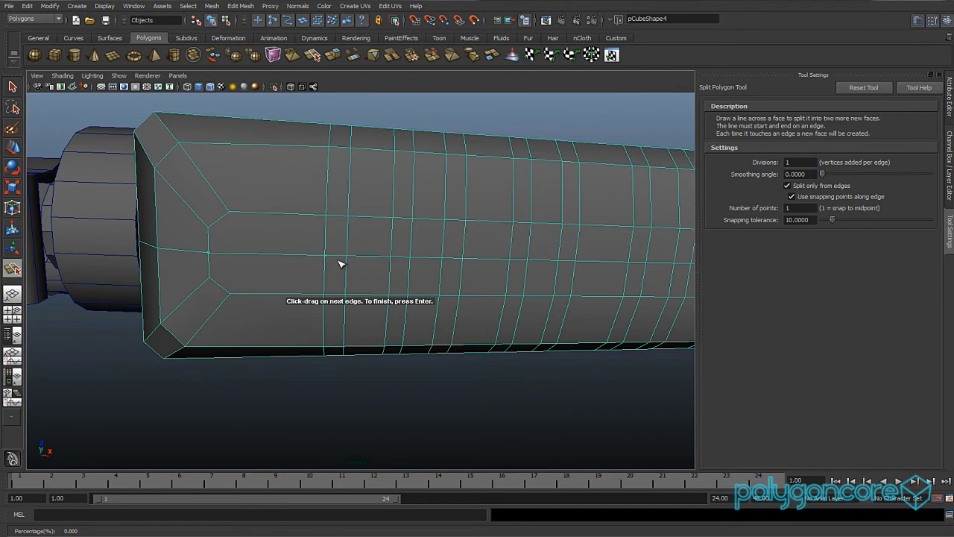
Viewing the handguard from its front end, select the faces on one side of the centre line.
scroll(347, 237, "down", 5)
left_click_drag(347, 237, 311, 290, "alt")
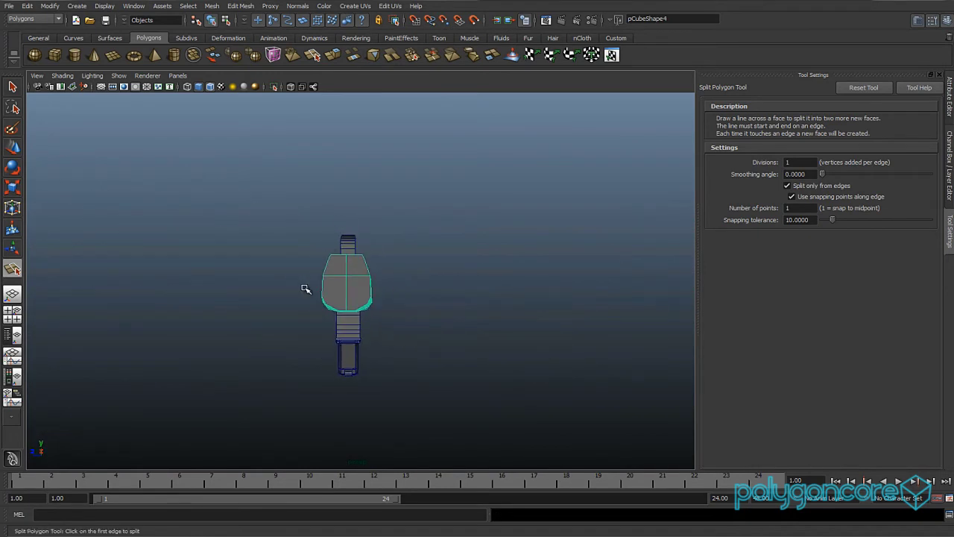
key("w")
right_click_drag(345, 283, 346, 308)
left_click_drag(360, 296, 388, 270, "alt")
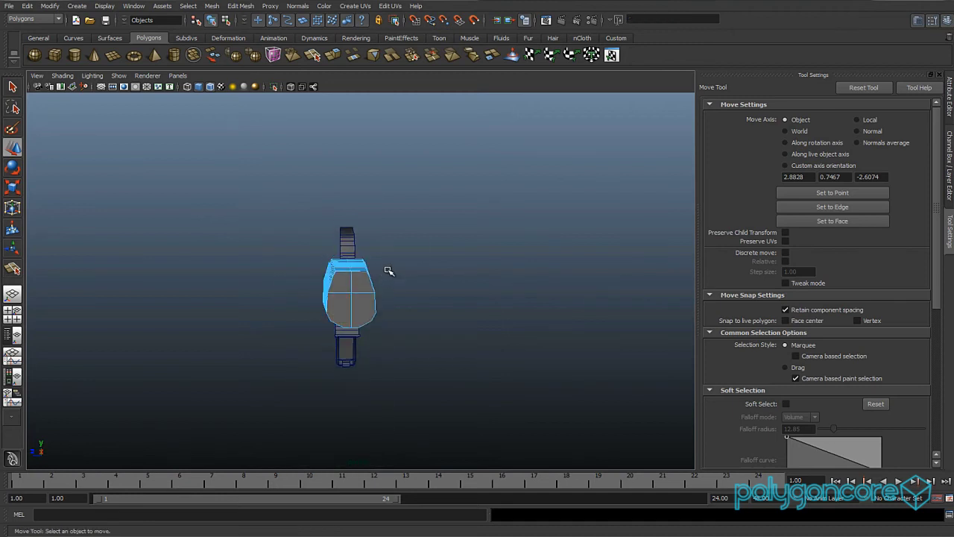
left_click(353, 339)
left_click_drag(353, 338, 433, 331, "alt")
left_click_drag(432, 331, 428, 333, "alt")
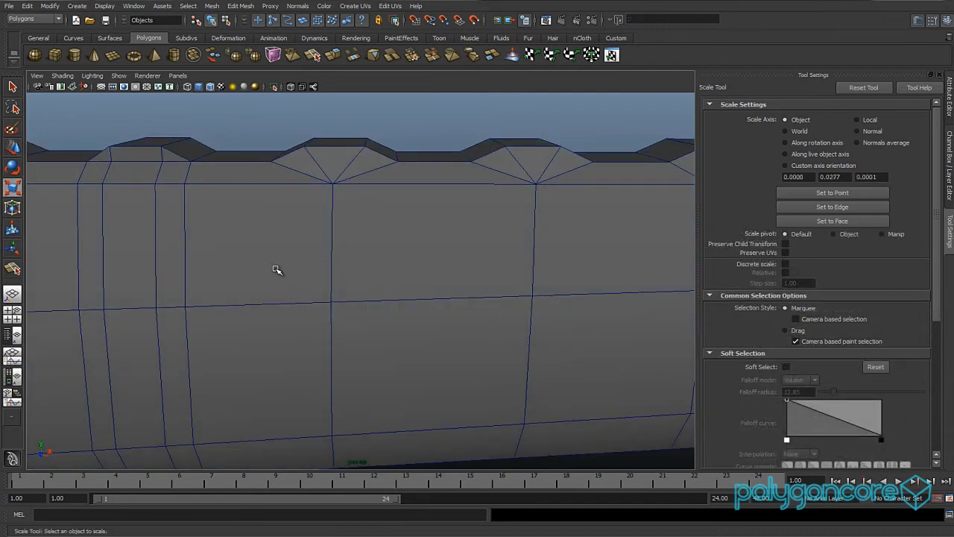
In the front view, select the horizontal edge below the next raised ridge and split its edge ring to add a vertical middle edge.
left_click_drag(276, 270, 315, 286, "alt")
key("space")
left_click(354, 226)
middle_click_drag(367, 225, 311, 266, "alt")
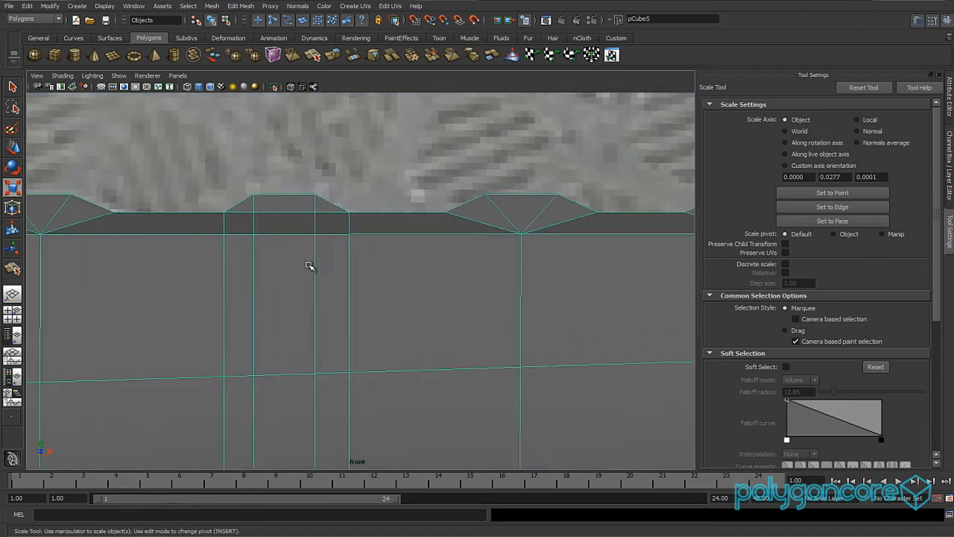
scroll(294, 249, "up", 1)
left_click(277, 234)
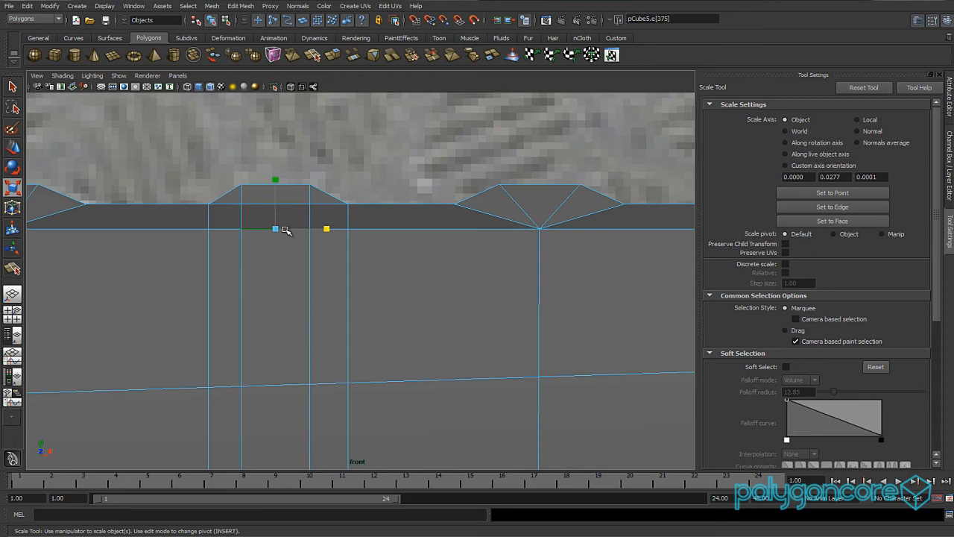
key("w")
right_click_drag(289, 229, 250, 242, "ctrl")
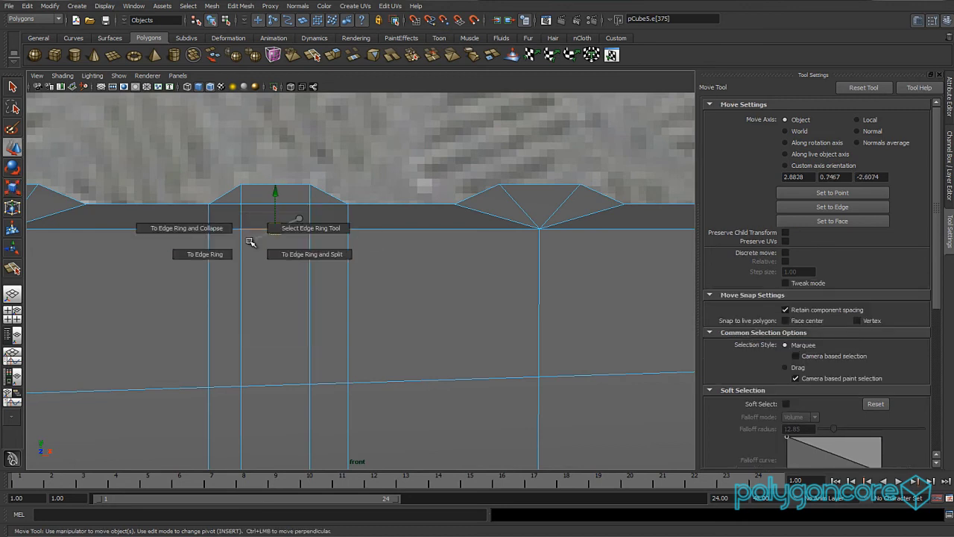
right_click_drag(311, 258, 311, 260, "ctrl")
scroll(277, 257, "up", 1)
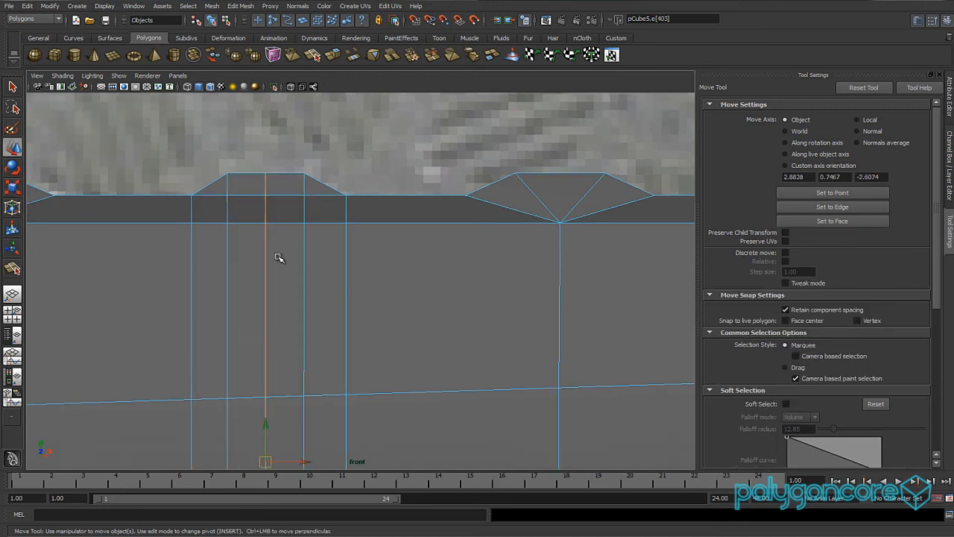
Select the vertices along the horizontal edge below the raised ridge and merge them to their center on the middle vertical edge.
right_click_drag(280, 222, 238, 224)
left_click_drag(219, 237, 220, 237)
right_click_drag(269, 224, 273, 173, "shift")
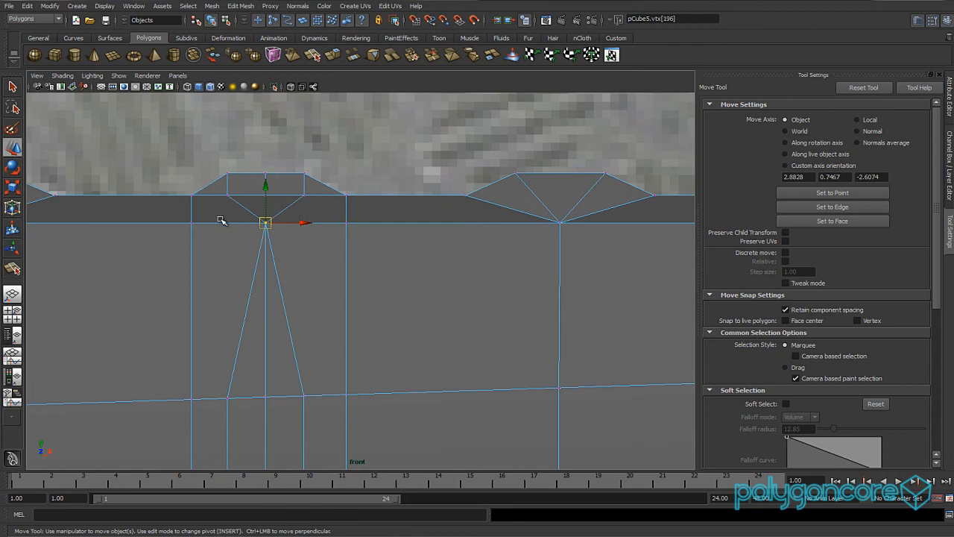
With the Split Polygon Tool, cut from one base corner of the ridge through the merged vertex to the opposite base corner.
left_click(240, 9)
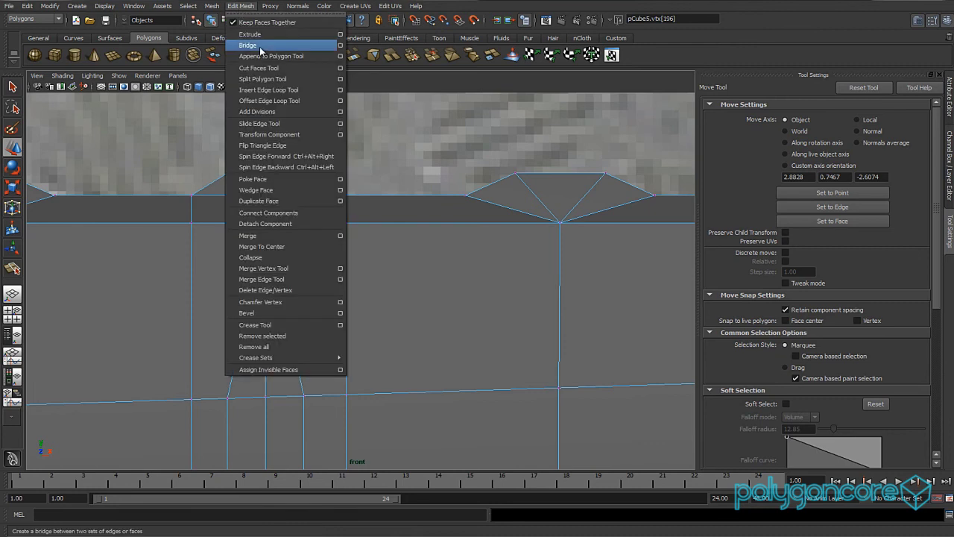
left_click(269, 81)
left_click(194, 200)
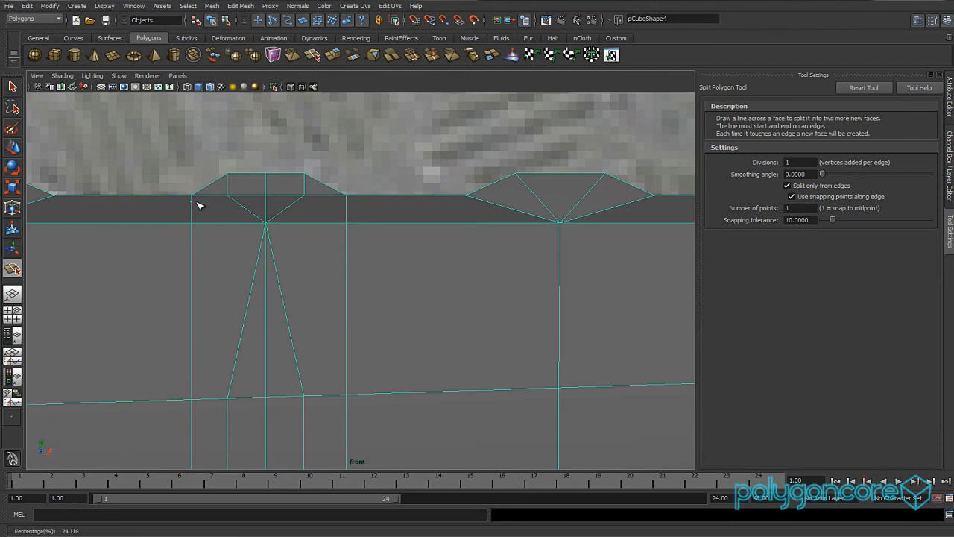
left_click(267, 223)
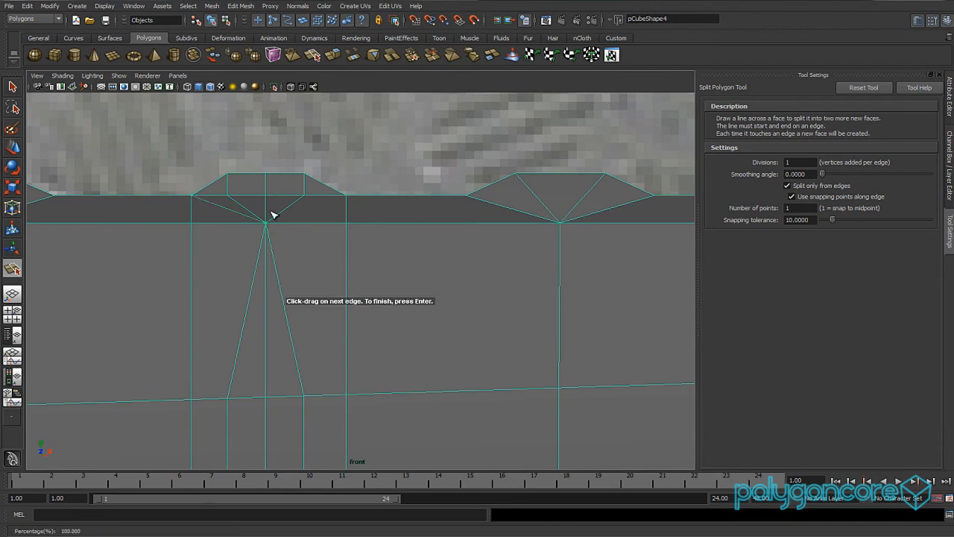
left_click(346, 196)
key("Return")
key("w")
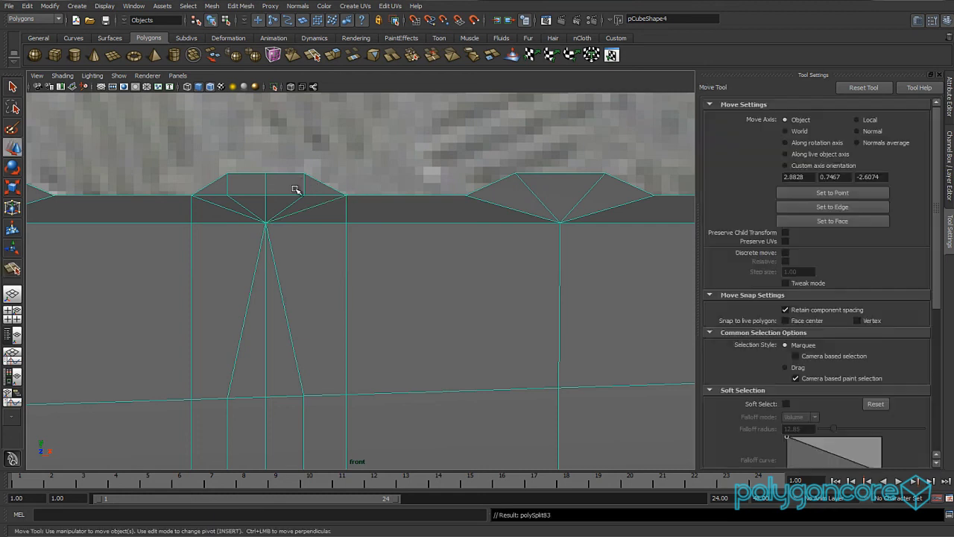
Select the four surplus vertical edge runs on both sides of the ridge's middle edge and delete them.
right_click_drag(297, 184, 296, 172)
left_click(287, 313)
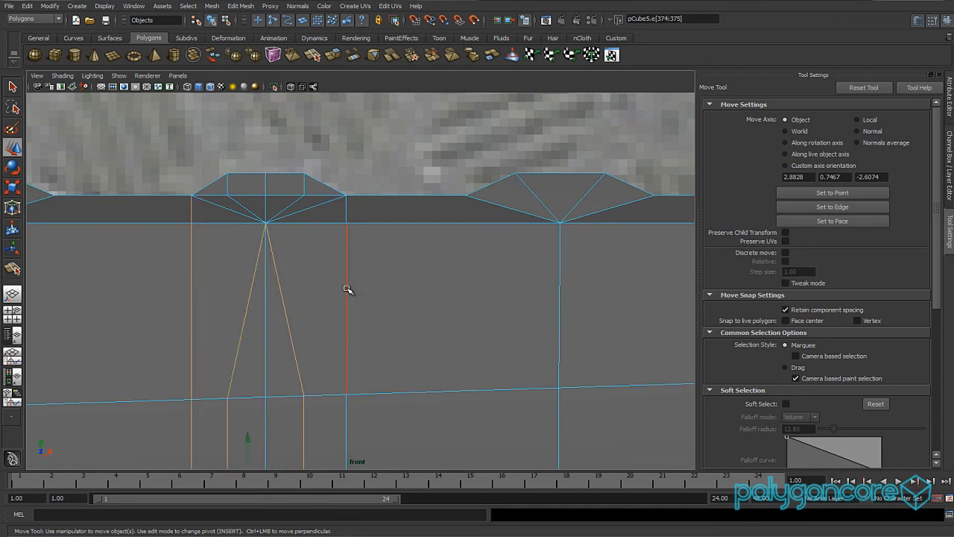
right_click_drag(345, 289, 309, 299, "shift")
In the perspective view, delete the leftover horizontal edges across the ridge's side and the vertical middle edge above the merged vertex.
key("space")
left_click_drag(304, 297, 359, 290)
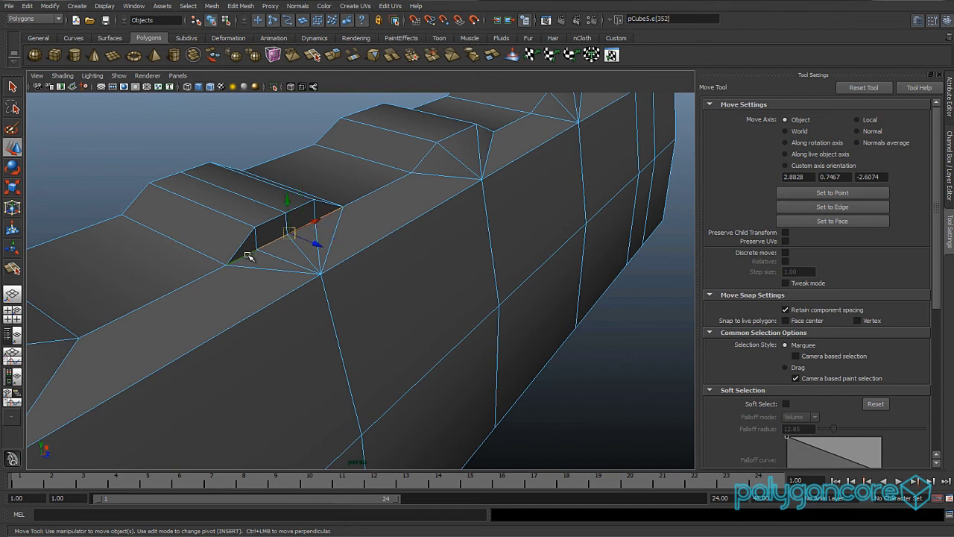
right_click_drag(249, 255, 224, 265, "shift")
left_click_drag(245, 273, 263, 294, "alt")
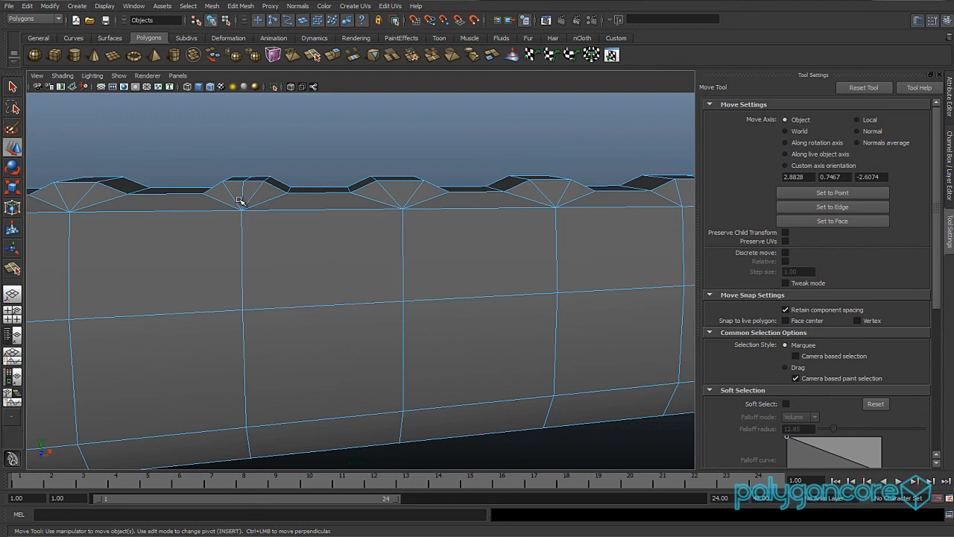
left_click_drag(253, 241, 248, 246, "alt")
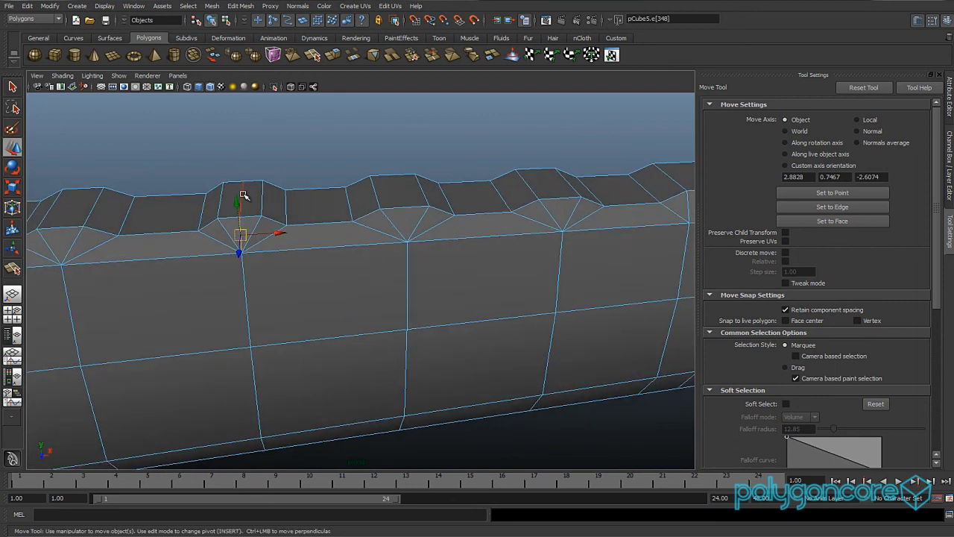
right_click_drag(243, 194, 226, 205, "shift")
Return to object mode and inspect the cleaned ridges along the whole handguard from the side.
middle_click_drag(275, 256, 298, 271, "alt")
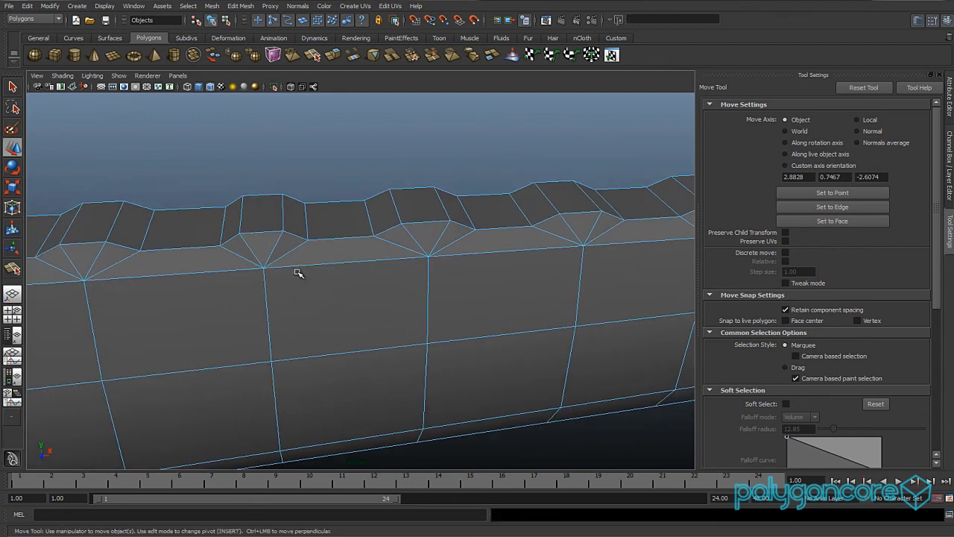
left_click_drag(289, 272, 288, 241, "alt")
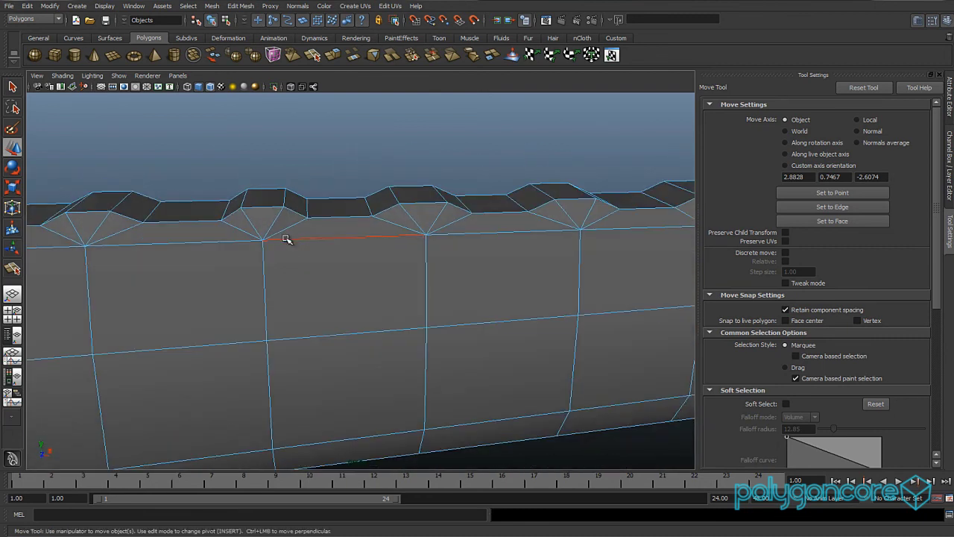
right_click_drag(286, 237, 315, 224)
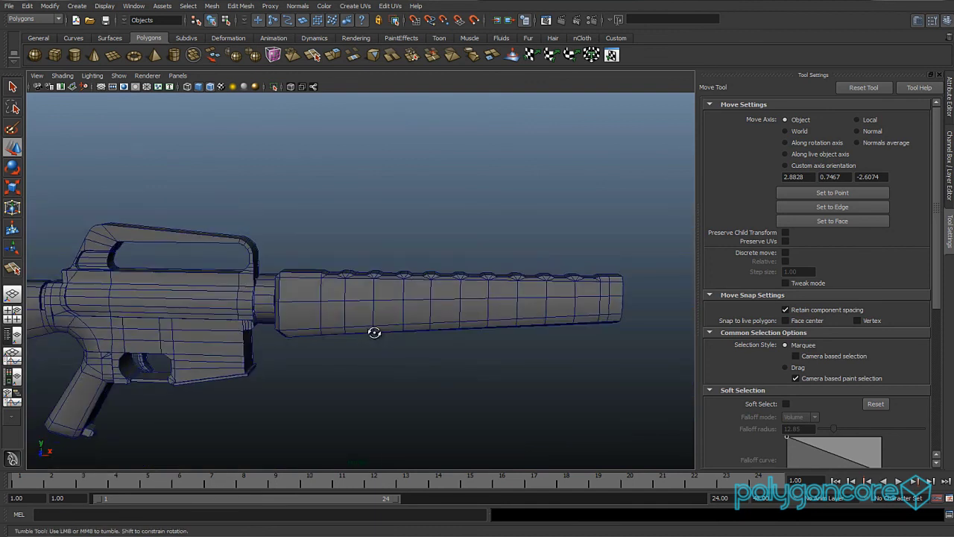
scroll(410, 328, "up", 3)
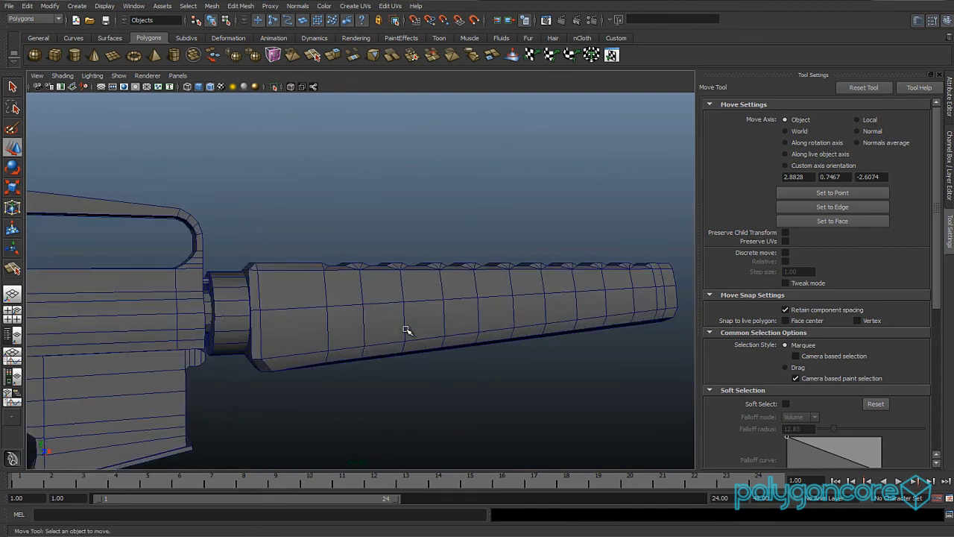